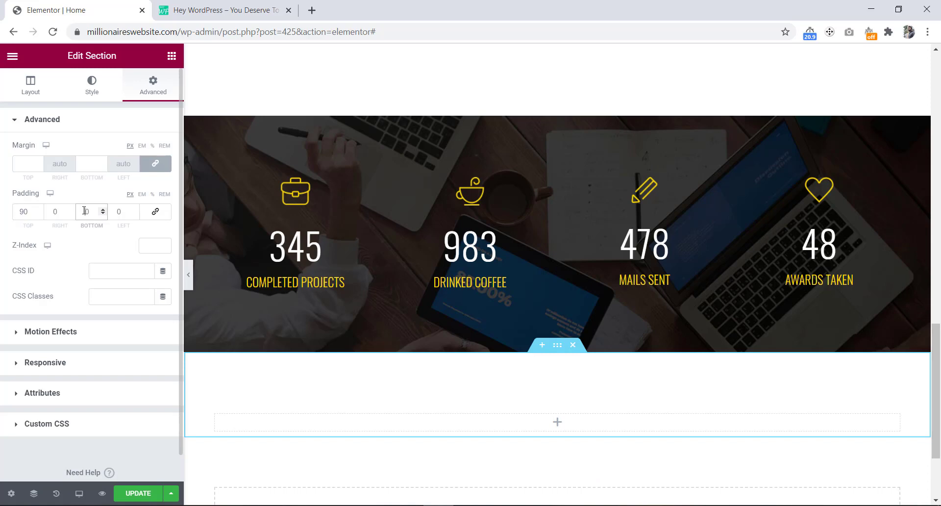
- Set the empty section's bottom padding to 90 px and add a Heading widget to that section
type("9")
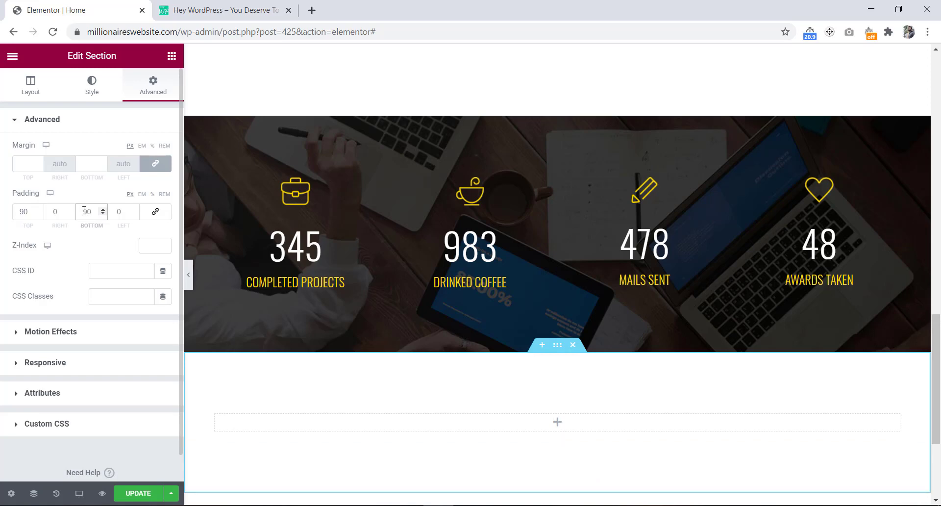
scroll(402, 265, "down", 3)
left_click(403, 270)
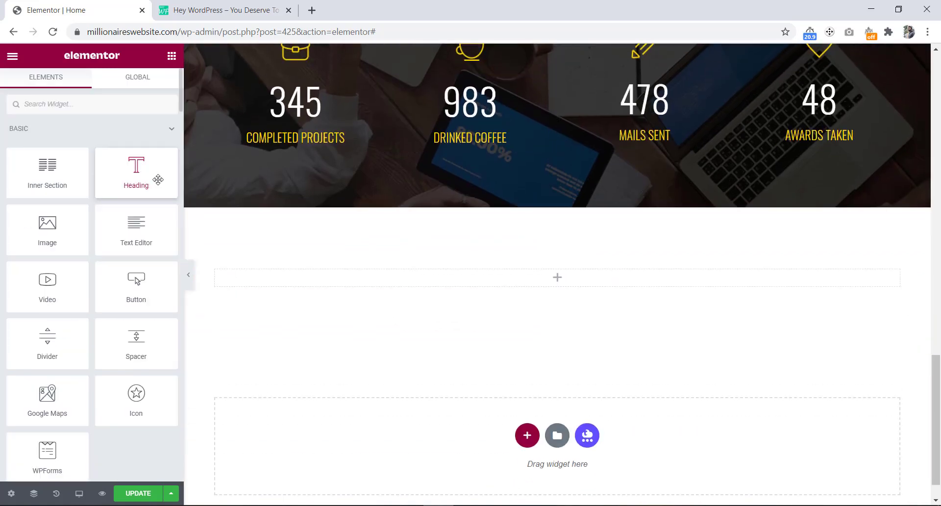
left_click_drag(137, 183, 254, 278)
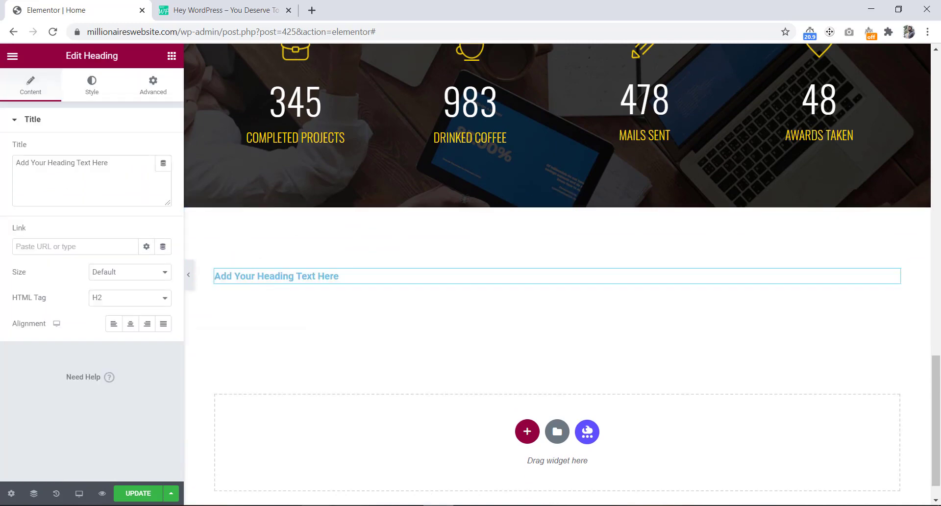
- Switch to Photoshop and copy the "WORKS SO FAR..." title text from the portfolio design, then return to Elementor
key("alt+Tab")
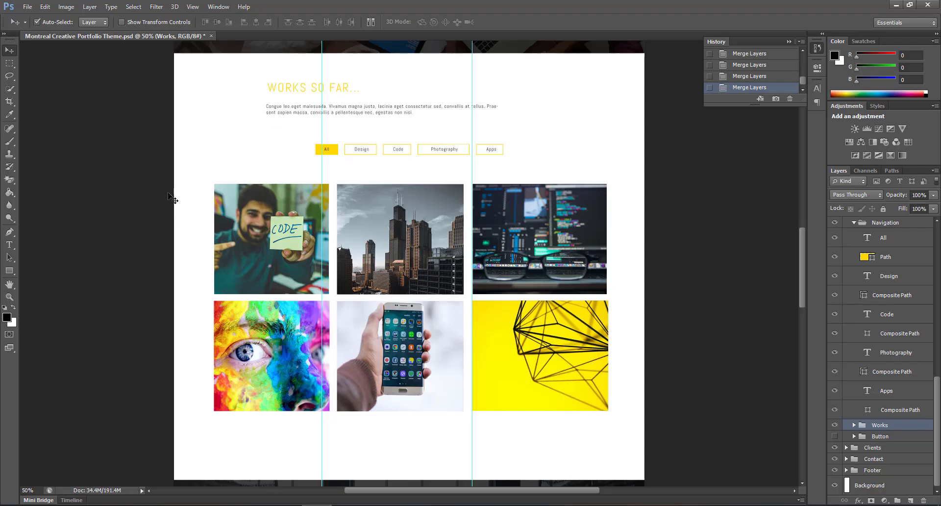
left_click(9, 244)
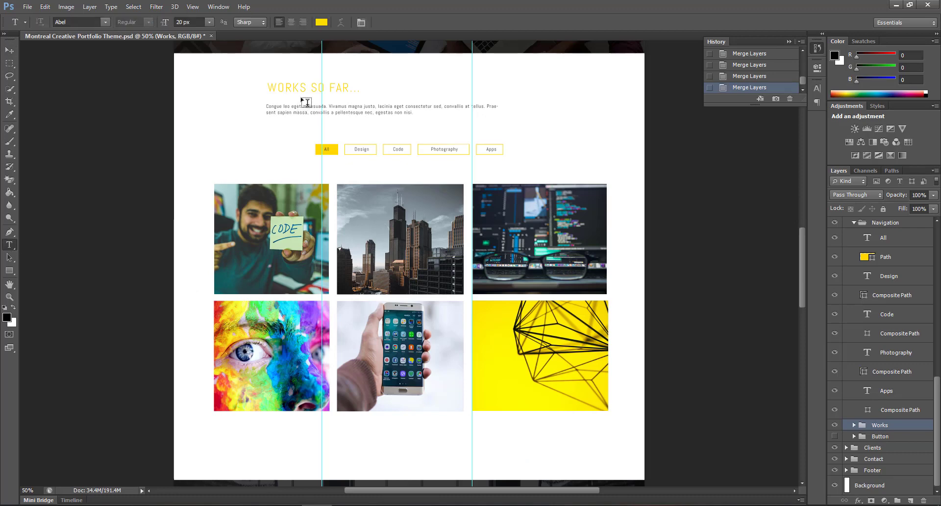
left_click(304, 87)
key("ctrl+a")
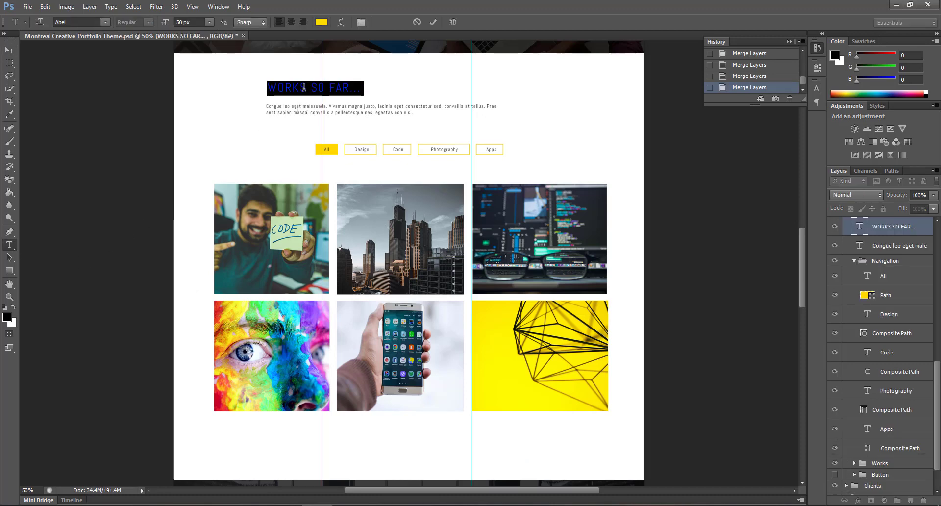
right_click(304, 87)
left_click(332, 124)
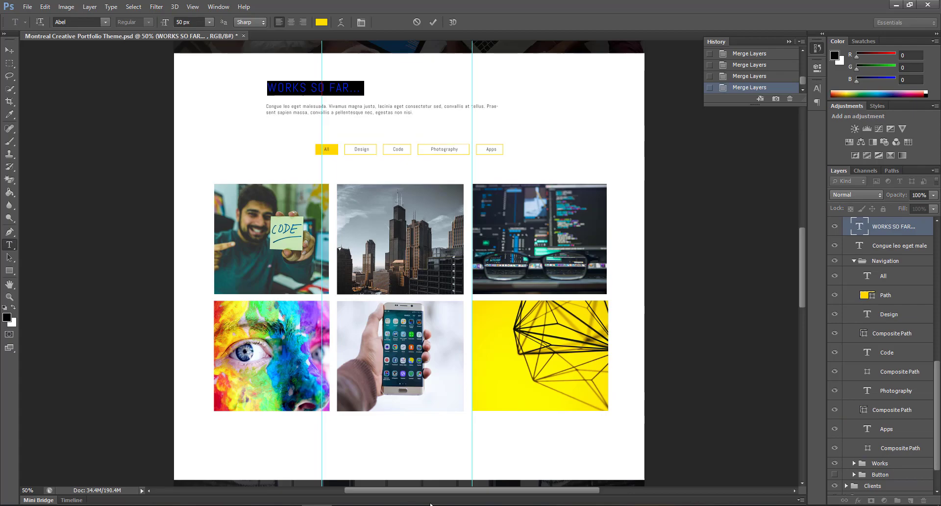
left_click(896, 4)
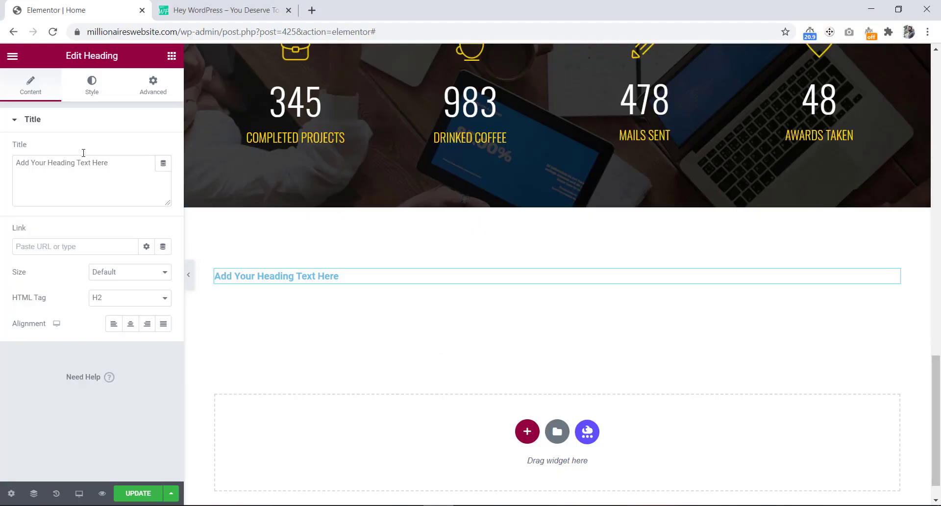
- Replace the heading widget's placeholder title with the copied "WORKS SO FAR..." text and compare it with the Photoshop design
left_click_drag(114, 164, 11, 167)
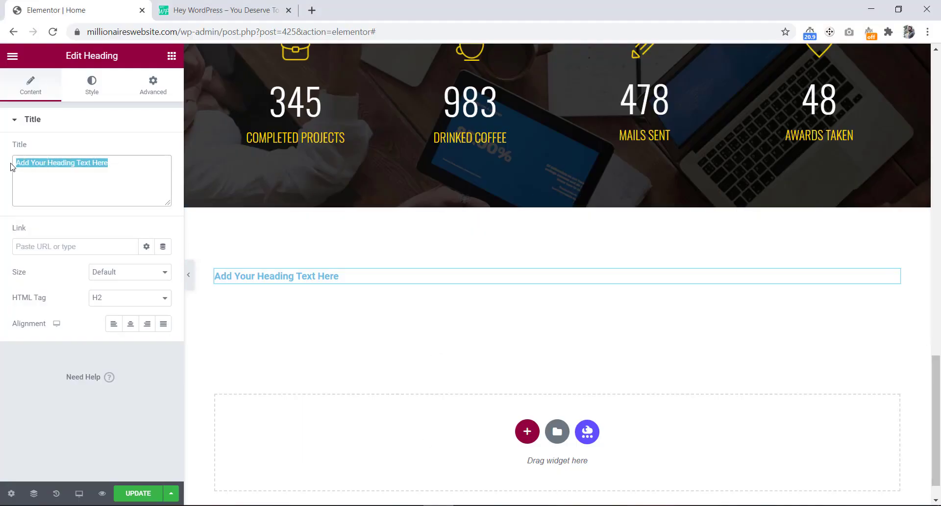
right_click(37, 163)
left_click(221, 220)
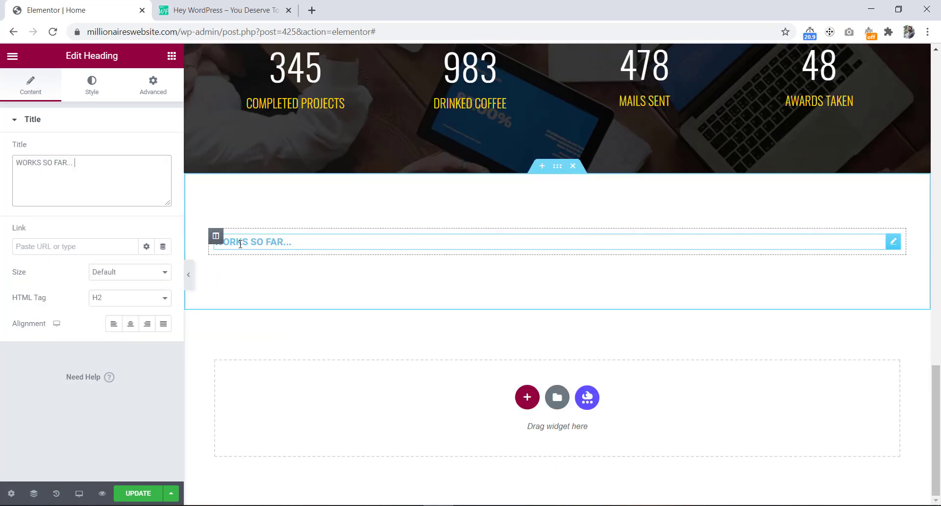
left_click(312, 503)
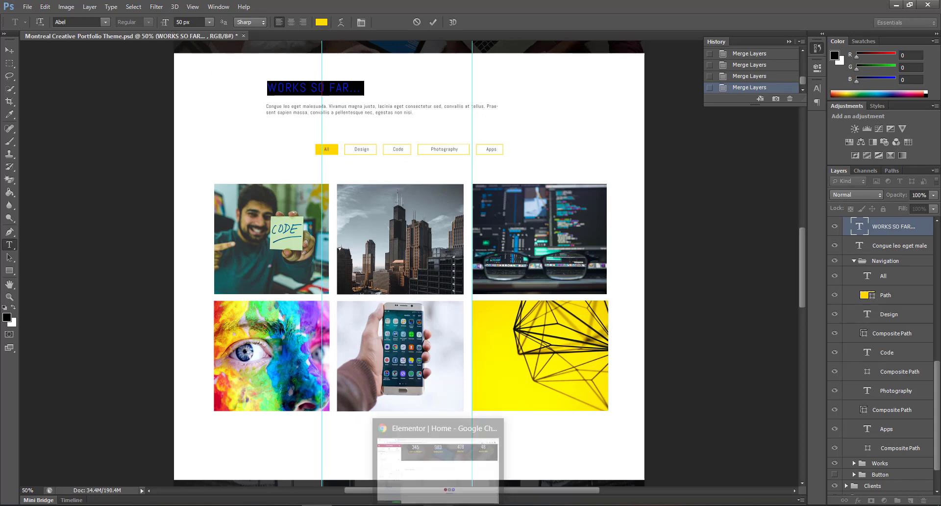
left_click(461, 446)
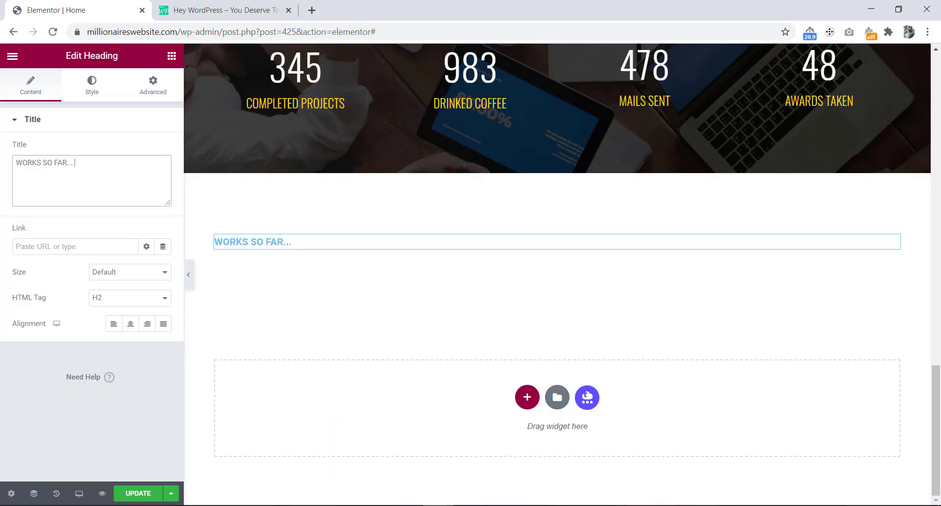
- Set the "WORKS SO FAR..." heading's text color to the global yellow
left_click(91, 85)
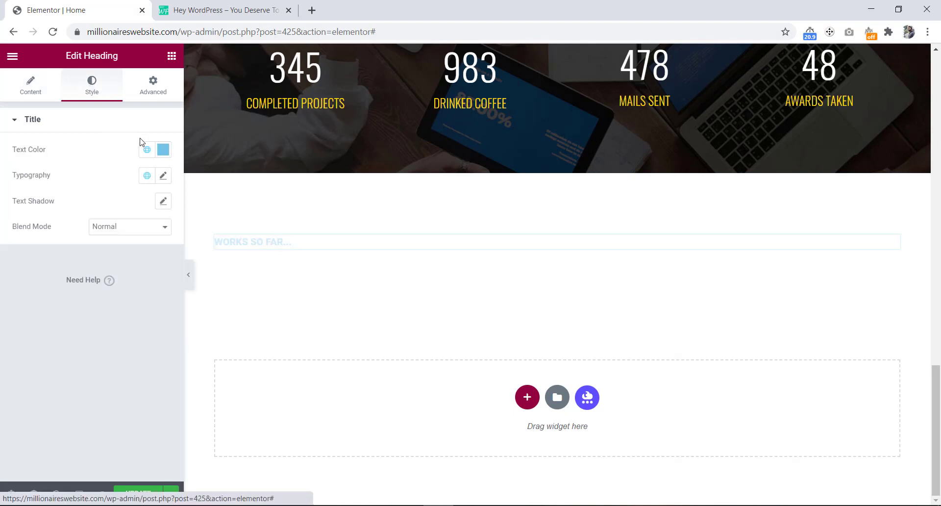
left_click(162, 150)
left_click(147, 150)
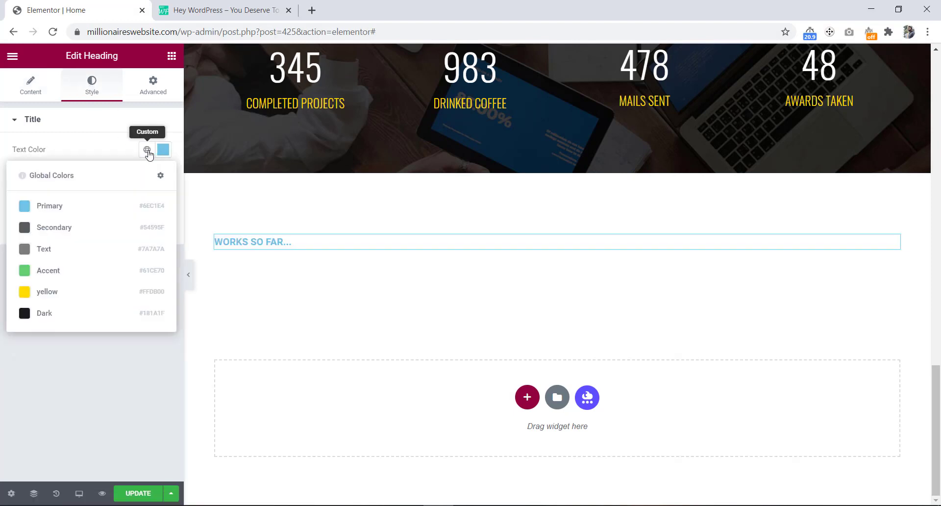
left_click(69, 293)
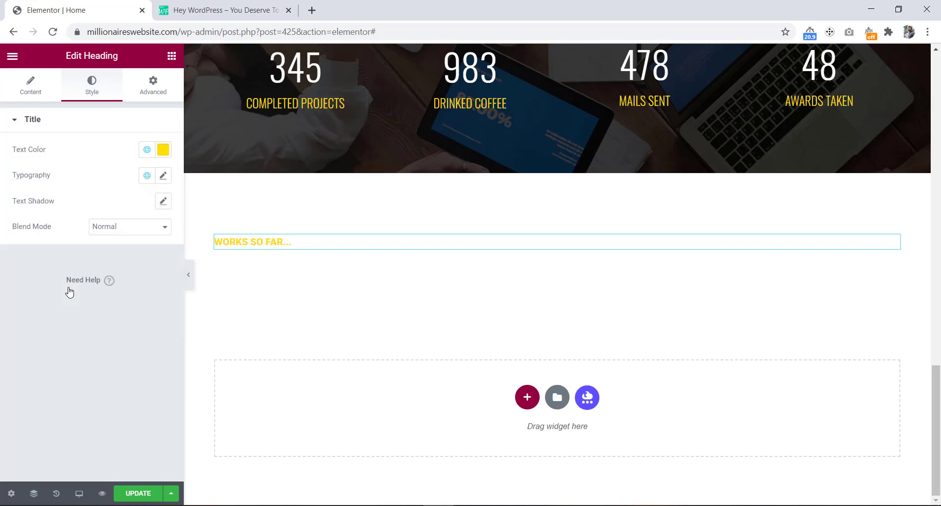
- Set the heading's typography to the Oswald family, size 50 px and weight 300
left_click(164, 177)
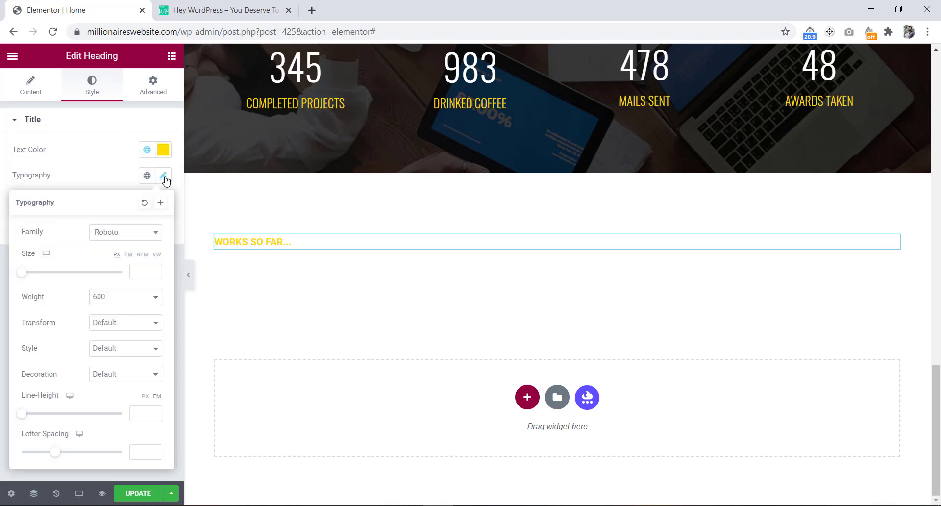
left_click(111, 238)
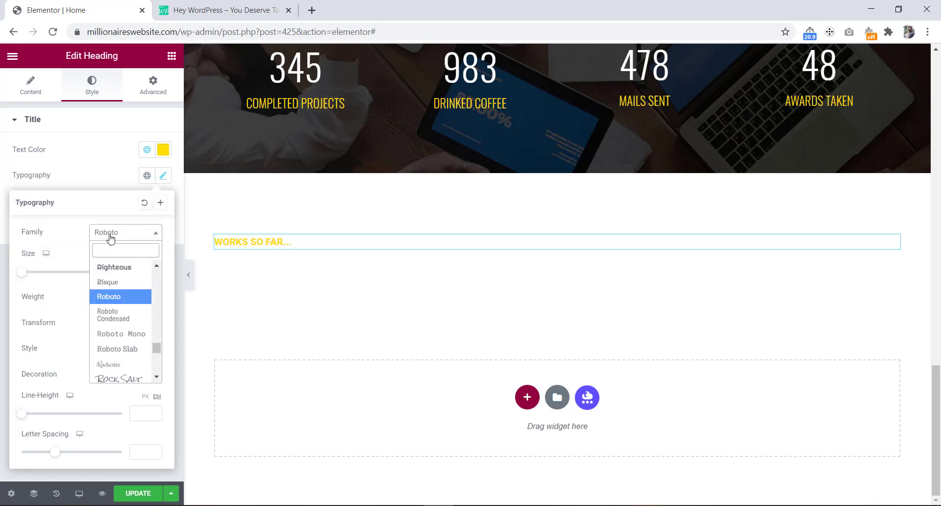
type("osw")
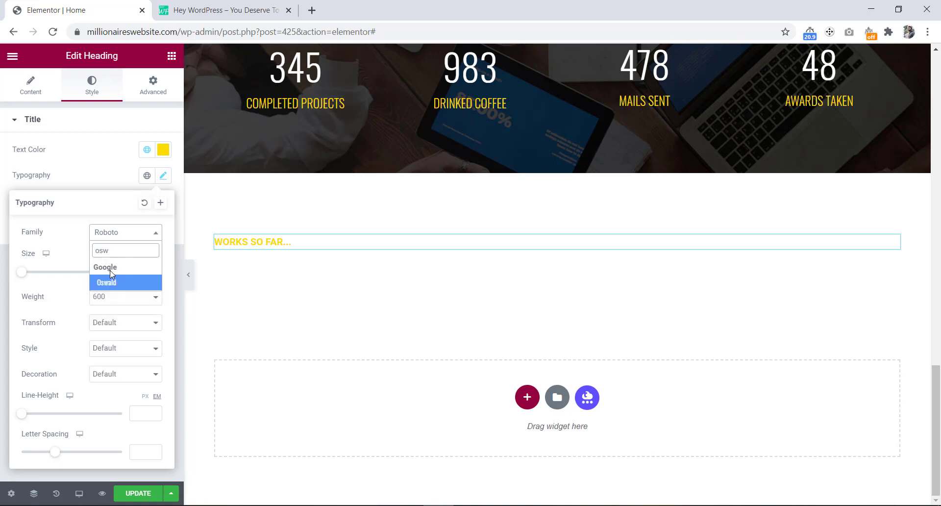
left_click(112, 284)
left_click(137, 275)
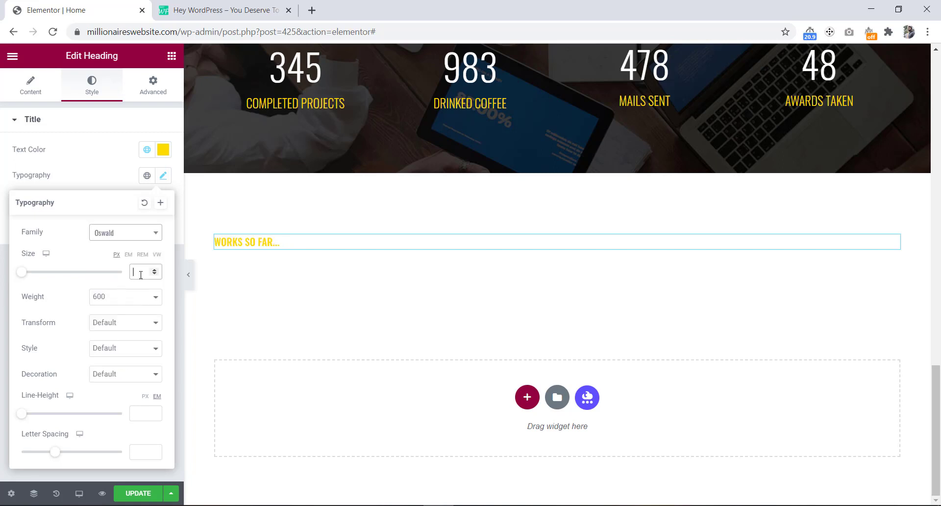
type("50")
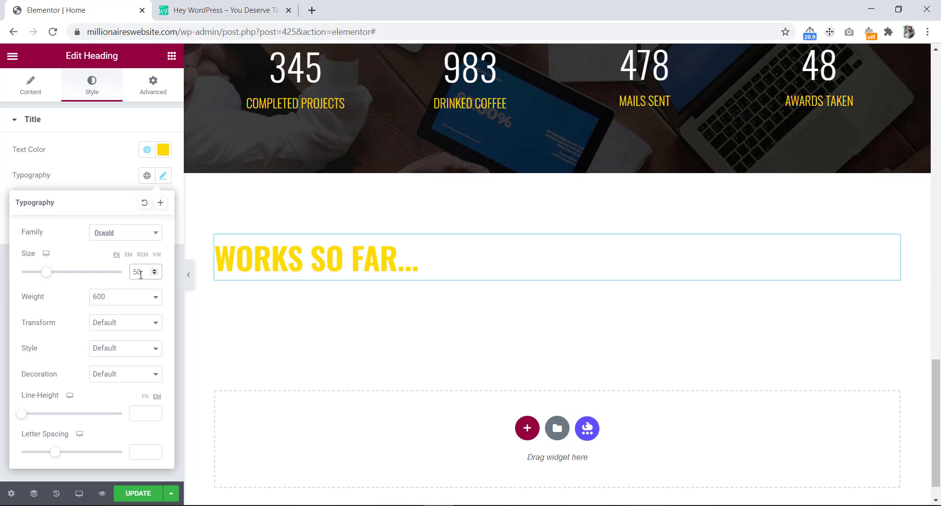
left_click(110, 300)
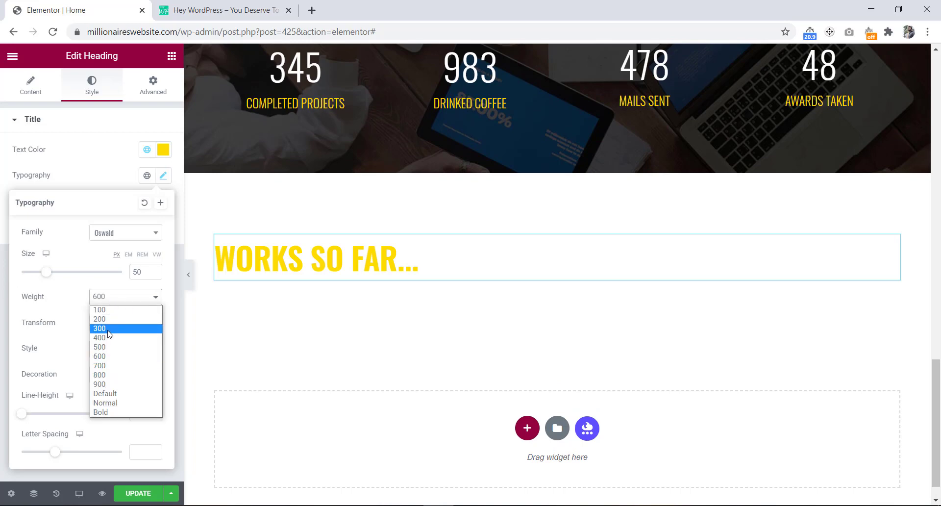
left_click(110, 329)
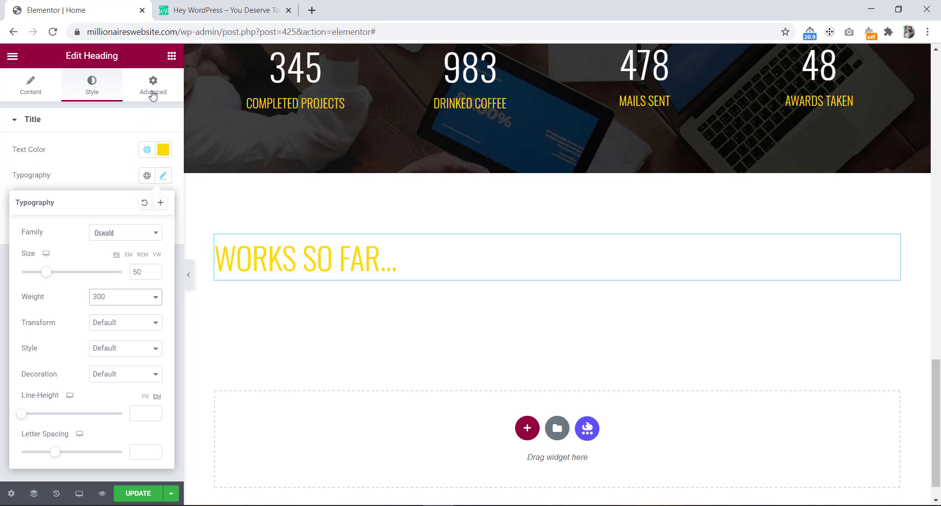
- Add a Text Editor widget directly below the "WORKS SO FAR..." heading
left_click(171, 59)
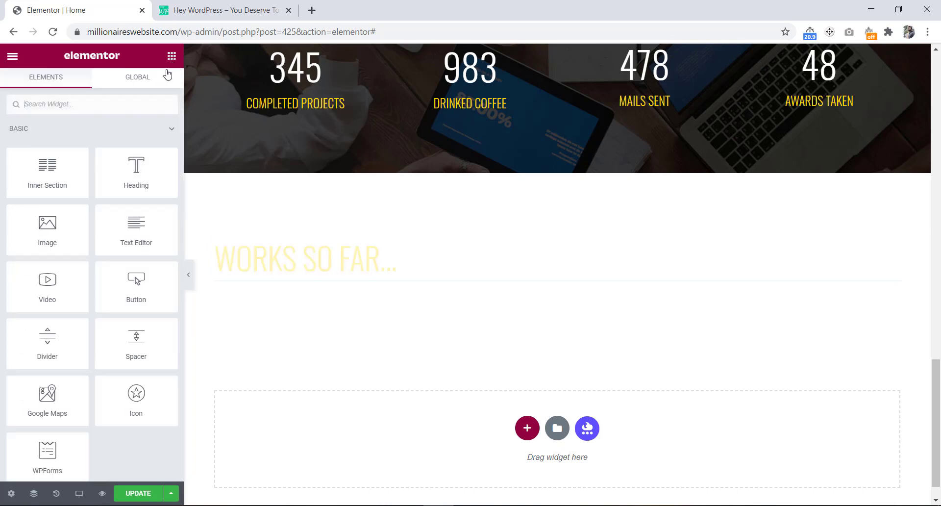
left_click_drag(137, 229, 265, 278)
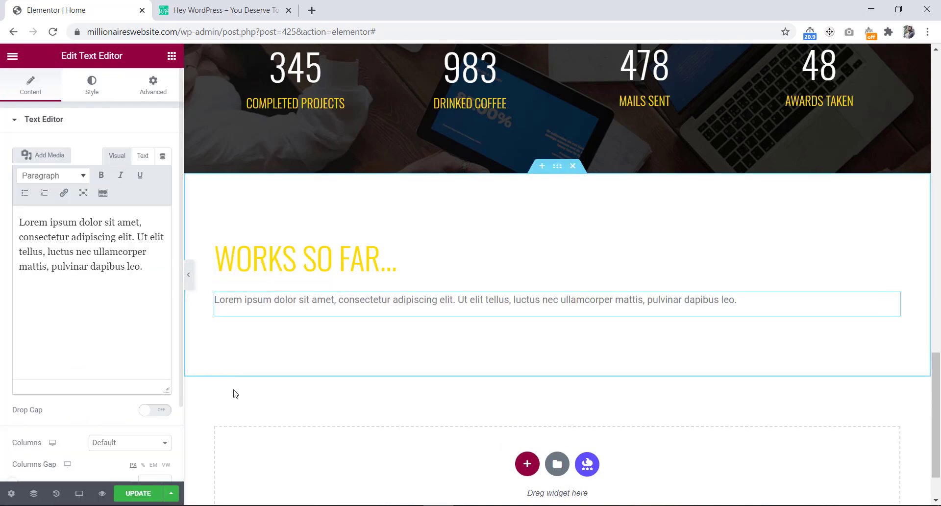
- Copy the "Congue leo eget malesuada..." paragraph from the Photoshop design and replace the Text Editor's placeholder text in Elementor with it
key("alt+Tab")
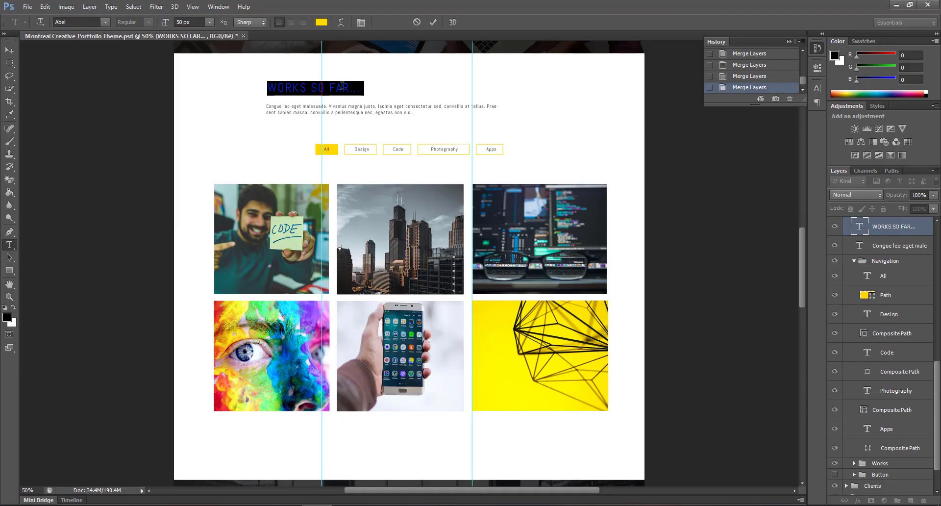
left_click(417, 22)
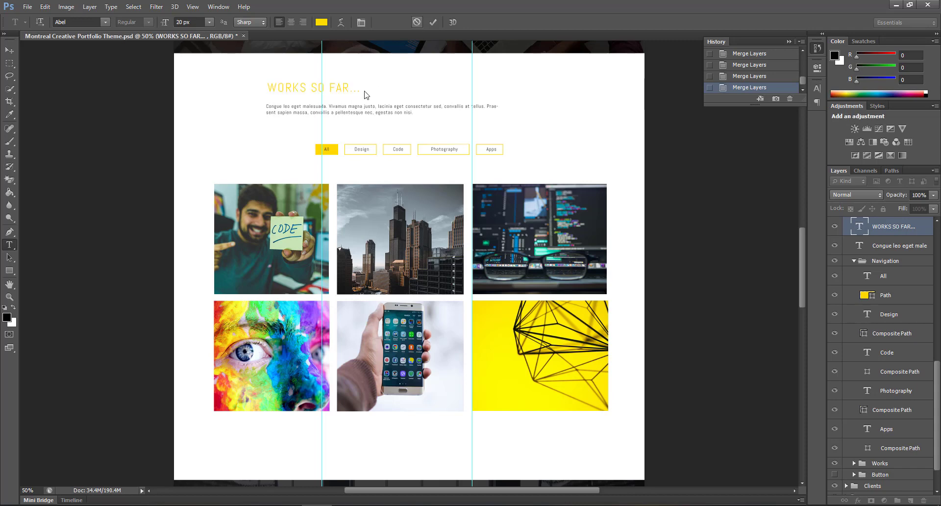
left_click(311, 106)
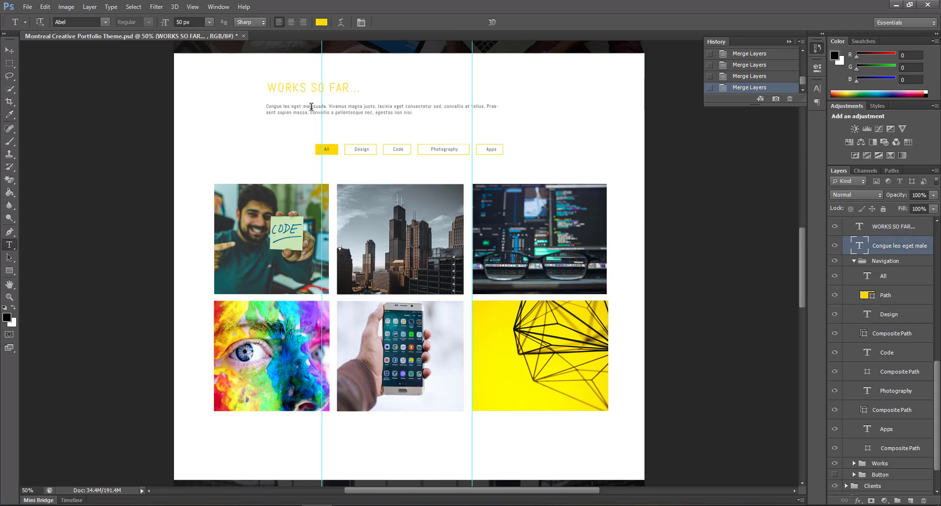
left_click(311, 106)
triple_click(311, 106)
left_click(312, 107)
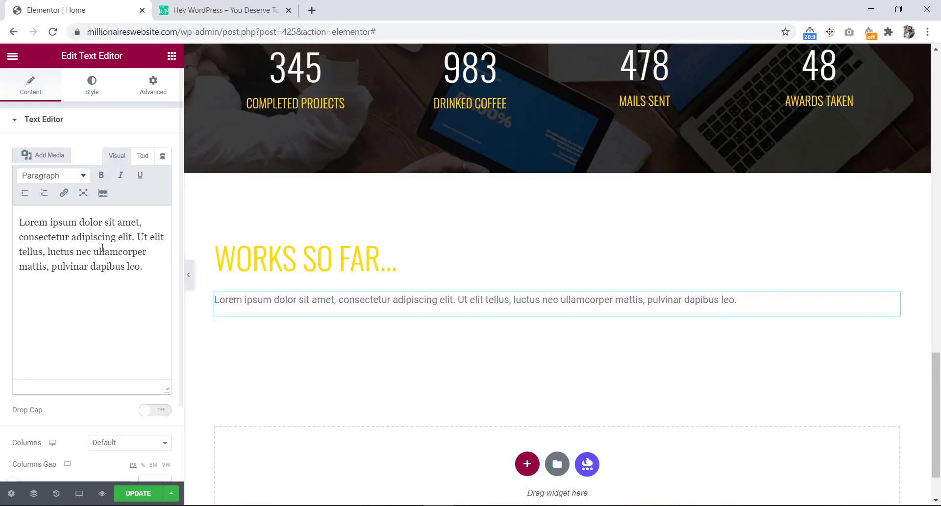
key("ctrl+a")
type("Congue leo eget malesuada. Vivamus magna justo, lacinia eget consectetur sed, convallis at tellus. Praesent sapien massa, convallis a pellentesque nec, egestas non nisi.")
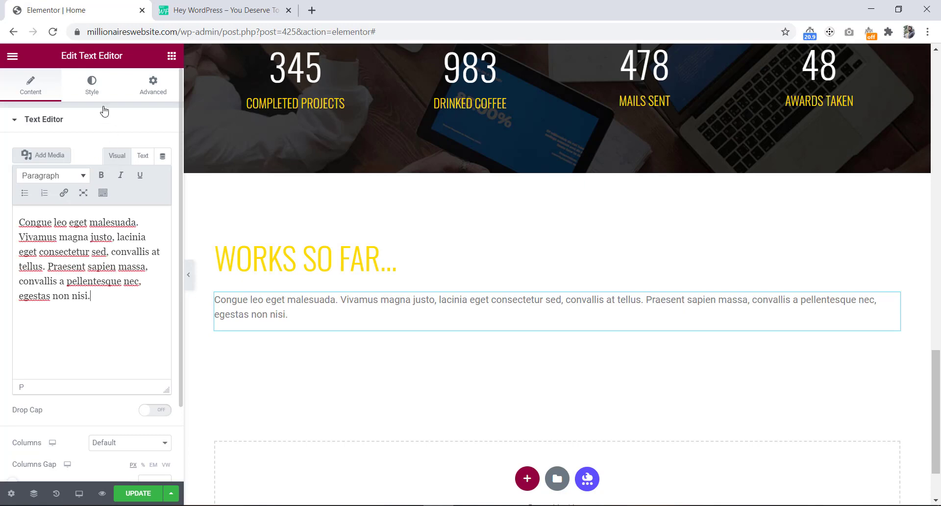
- Set the paragraph's text color to the global Dark color
left_click(93, 87)
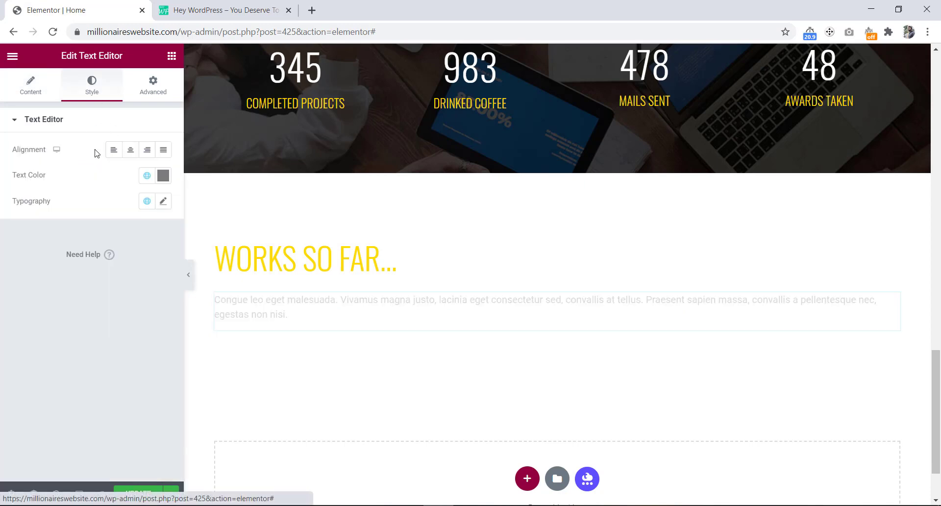
left_click(149, 175)
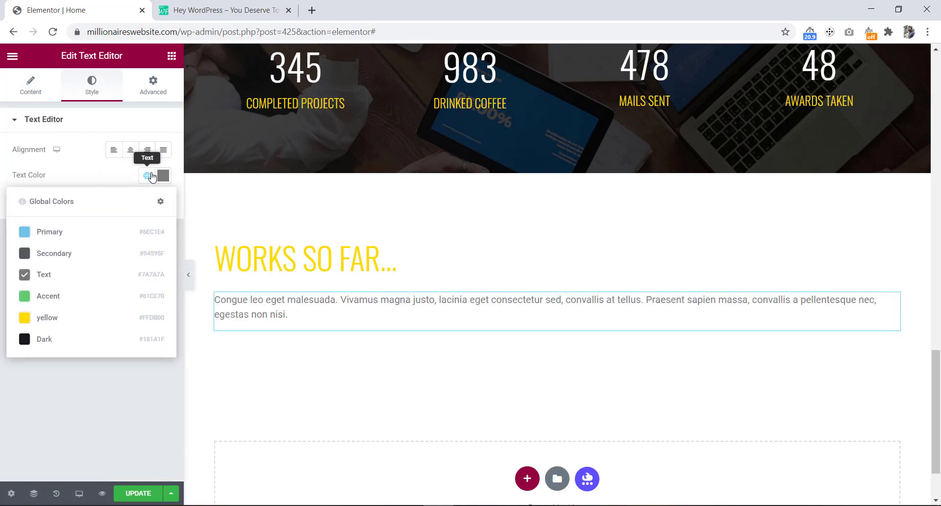
left_click(65, 339)
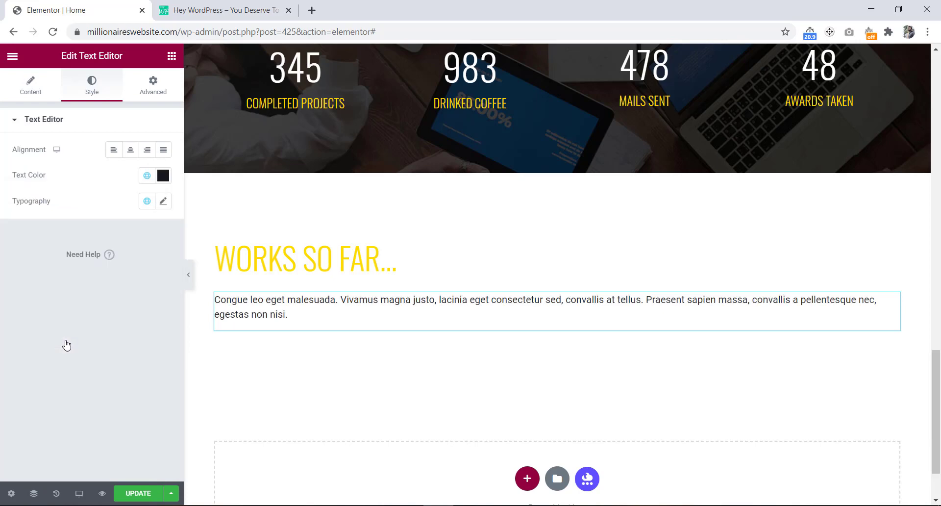
- Set the paragraph's typography to the Oswald family at 20 px, matching the text size in the Photoshop design
left_click(164, 202)
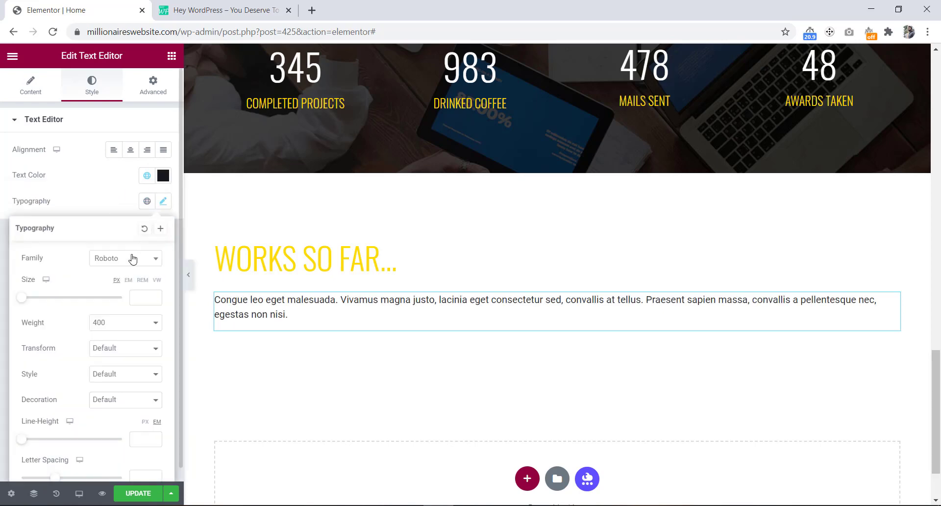
left_click(127, 261)
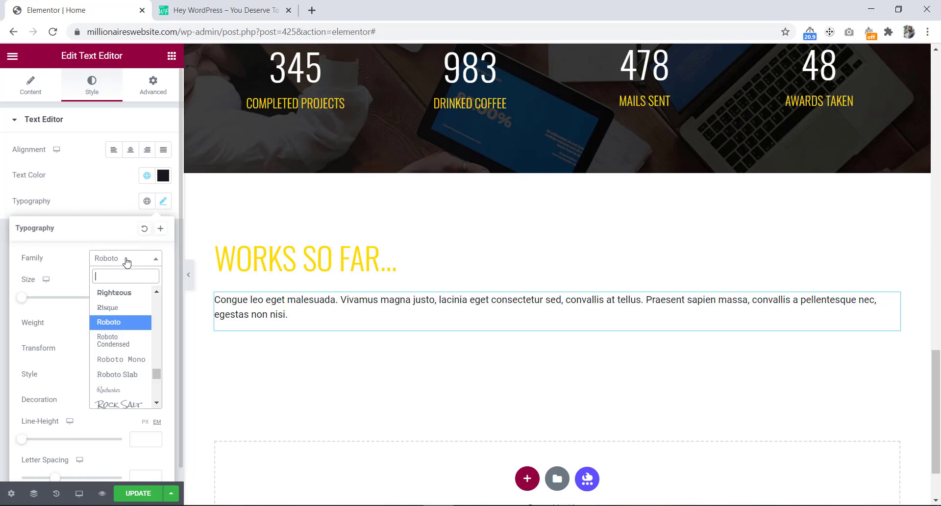
type("osw")
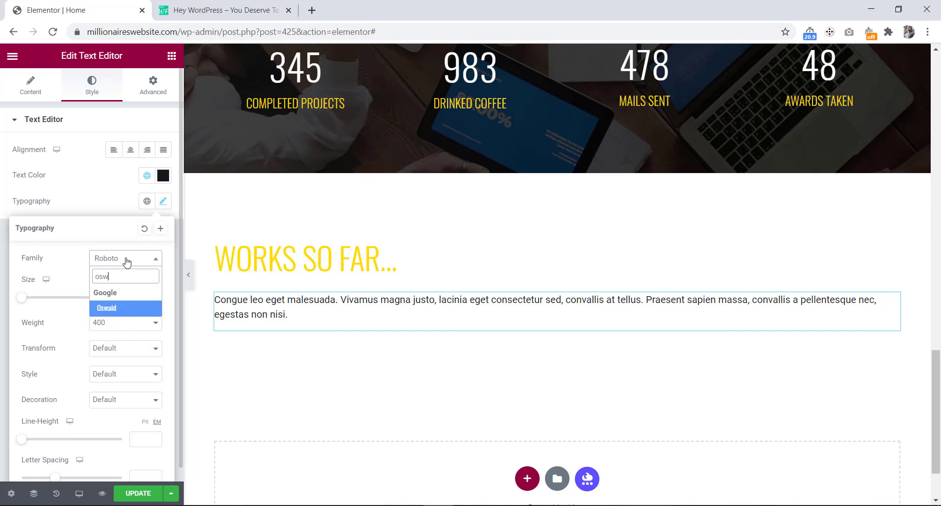
left_click(120, 310)
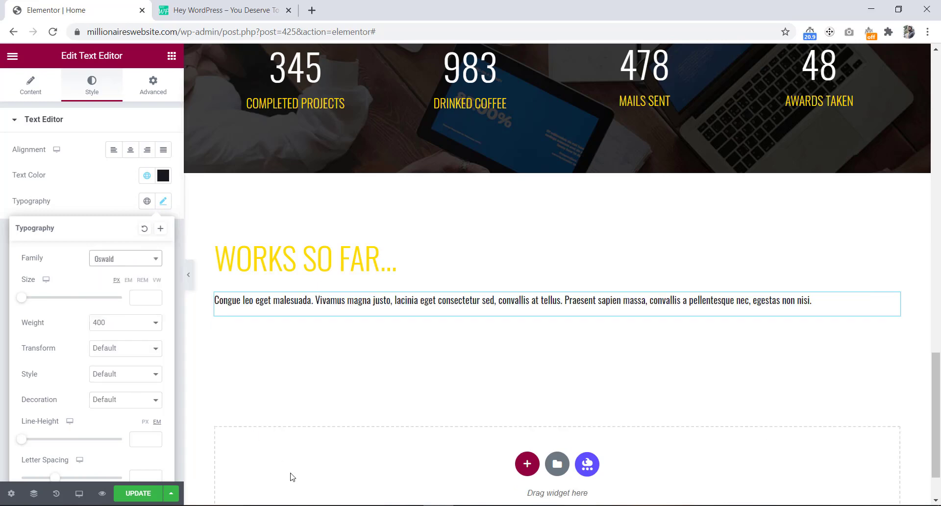
key("alt+Tab")
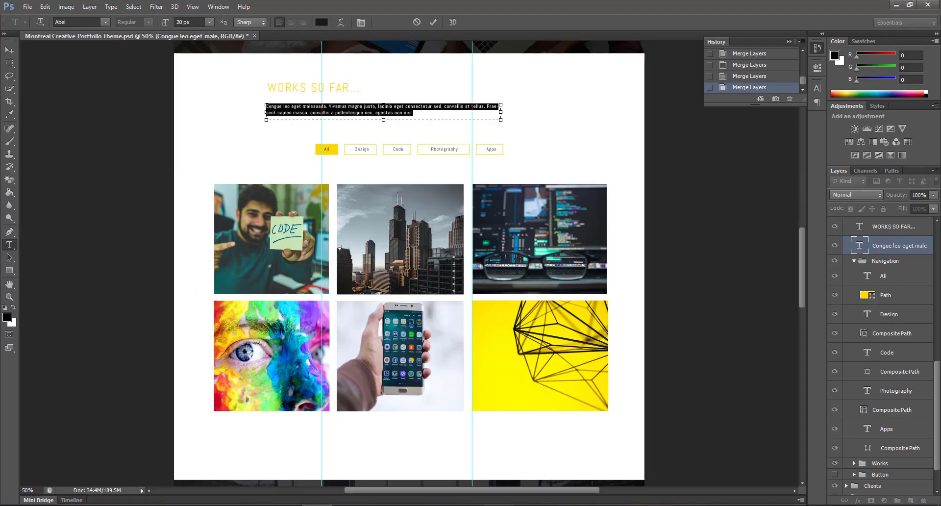
key("alt+Tab")
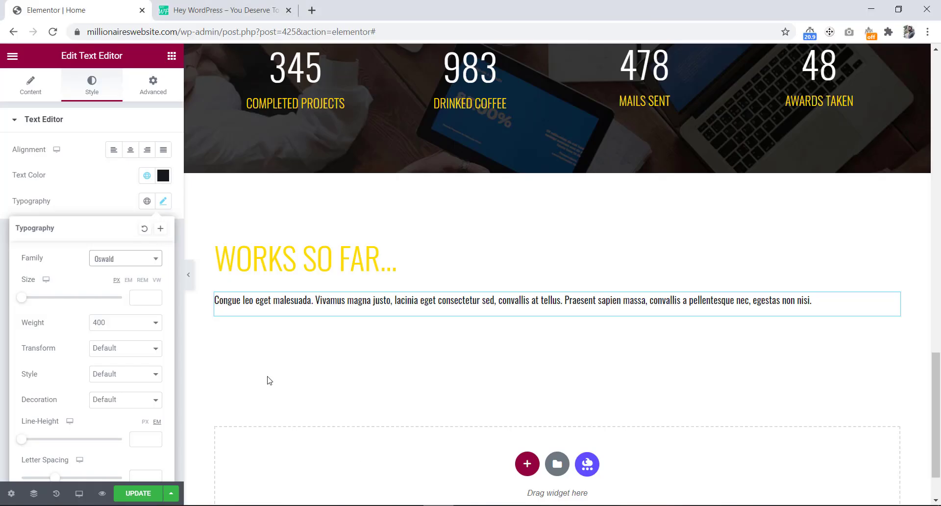
left_click(143, 298)
type("20")
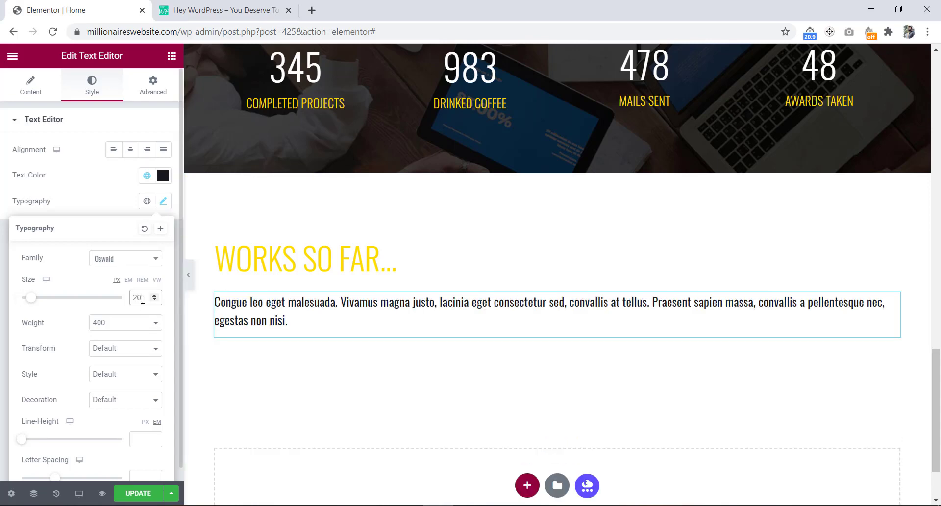
- Unlink the paragraph's margins, set the right margin to 30%, and compare the line wrapping with the Photoshop design
left_click(153, 88)
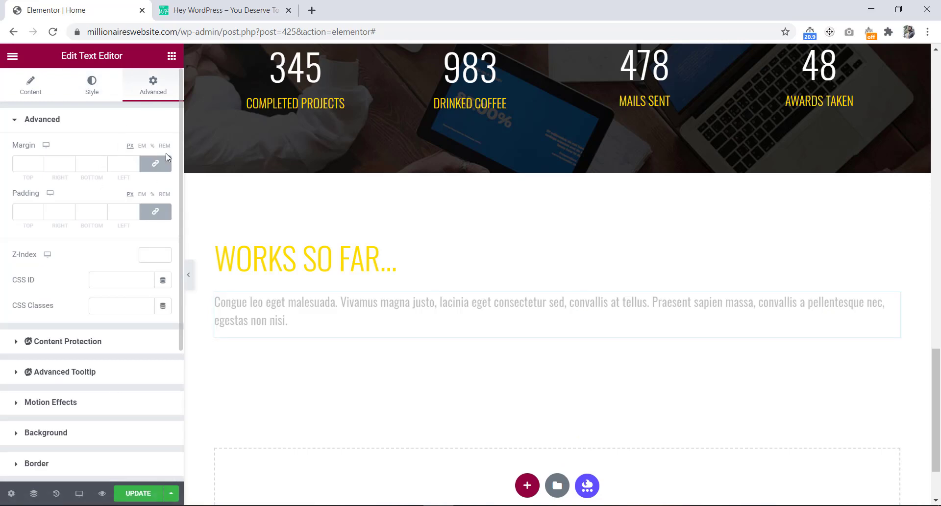
left_click(156, 163)
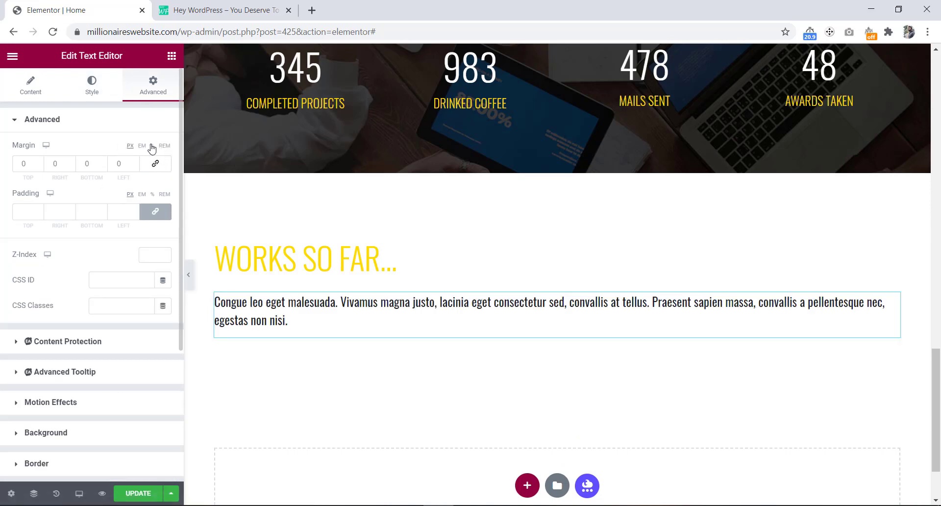
left_click(59, 164)
type("20")
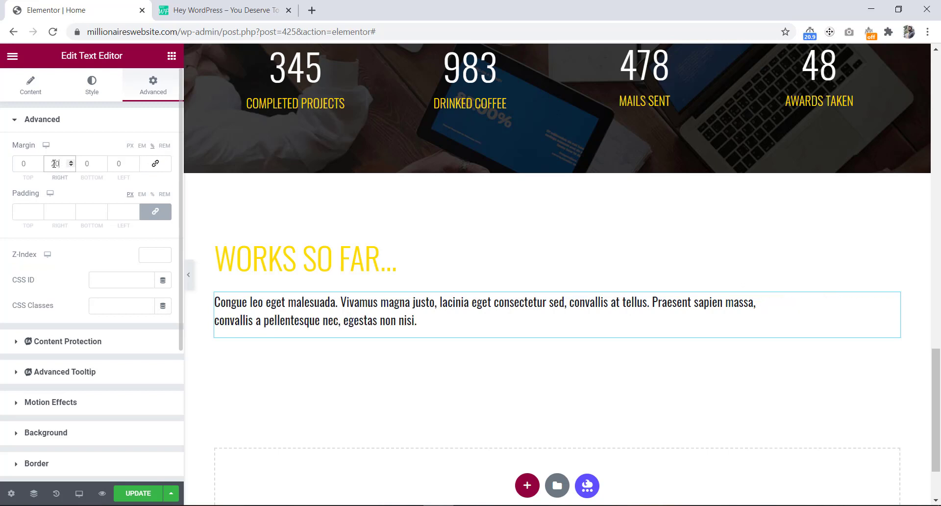
type("3")
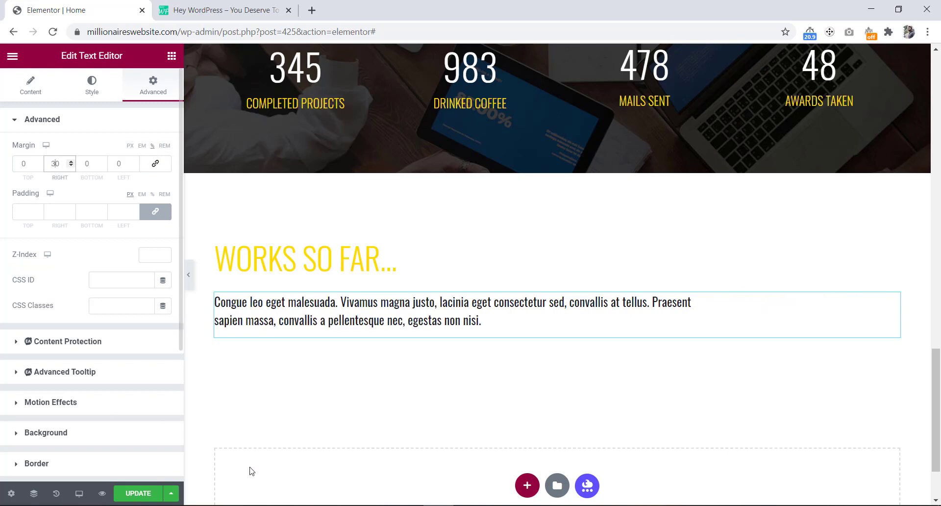
left_click(318, 505)
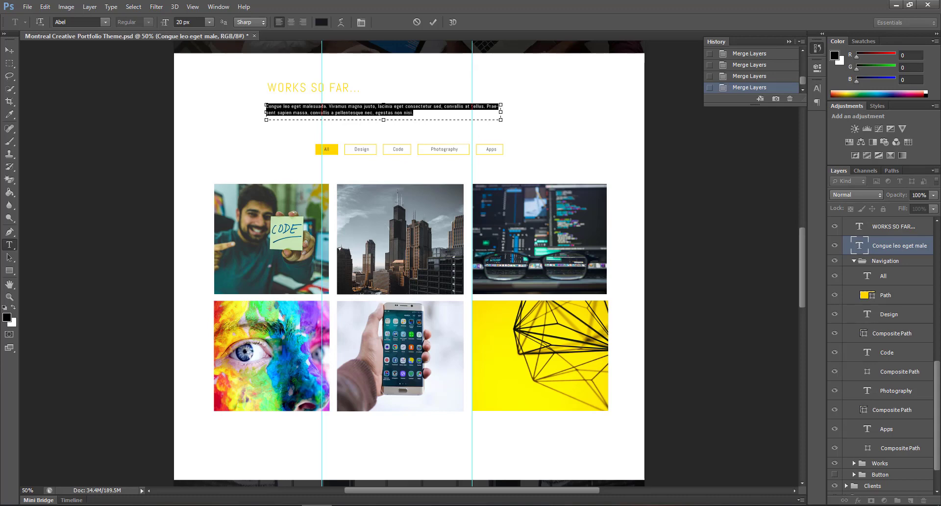
left_click(382, 112)
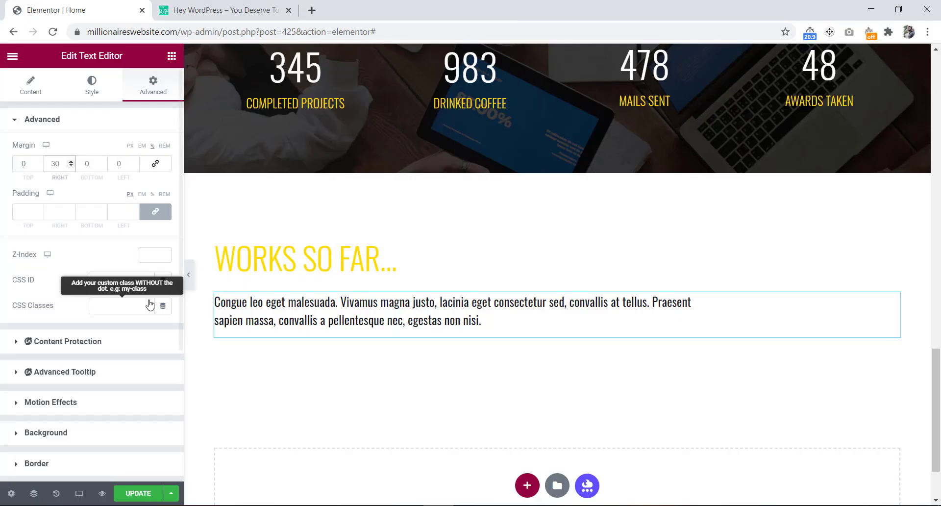
- Add the Essential Addons Filterable Gallery widget directly below the intro paragraph in Elementor
left_click(172, 58)
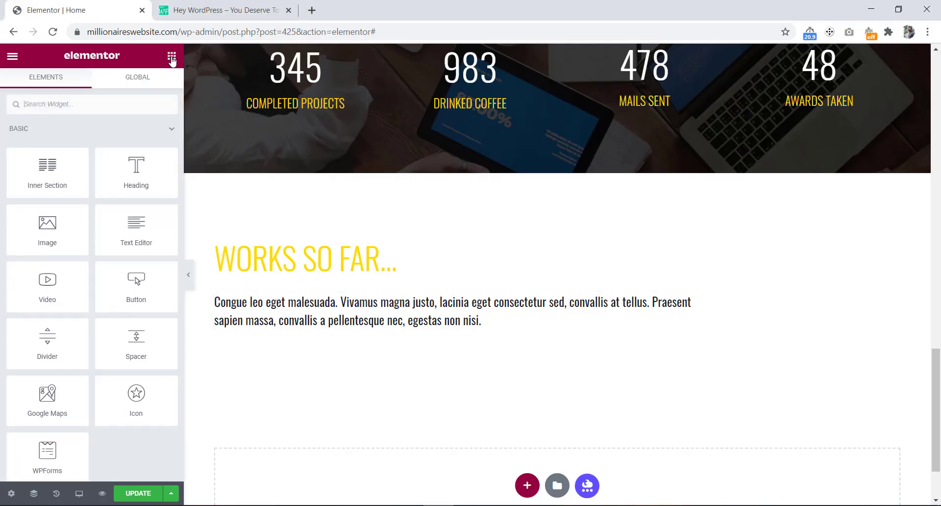
scroll(66, 336, "down", 1)
scroll(66, 337, "down", 6)
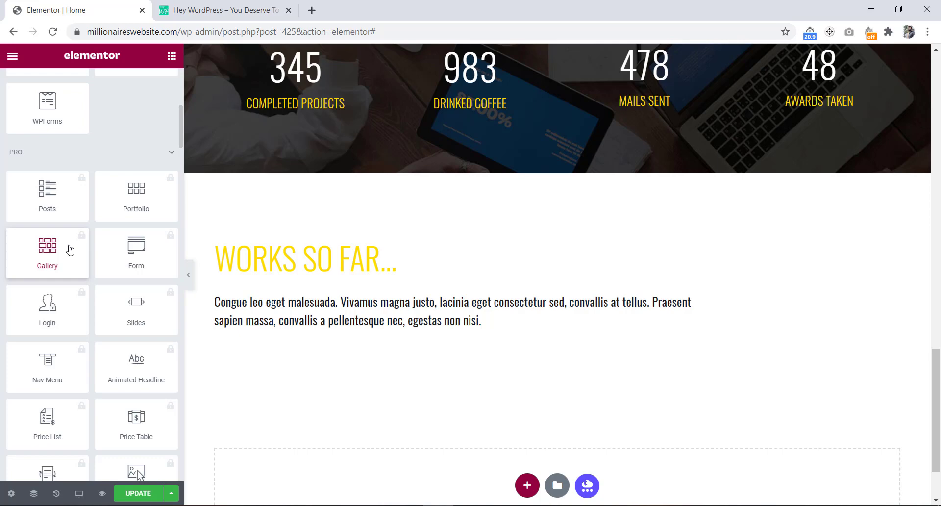
scroll(70, 251, "down", 20)
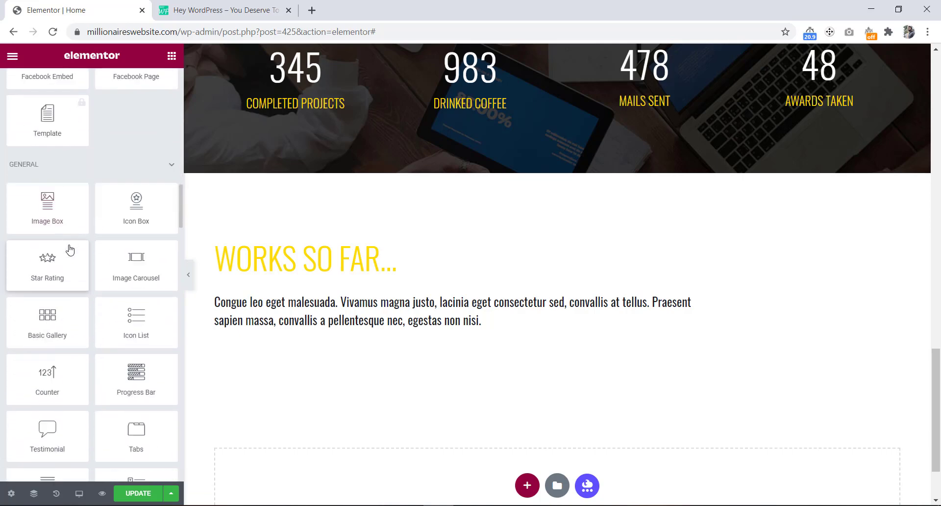
scroll(70, 250, "up", 5)
scroll(69, 250, "down", 10)
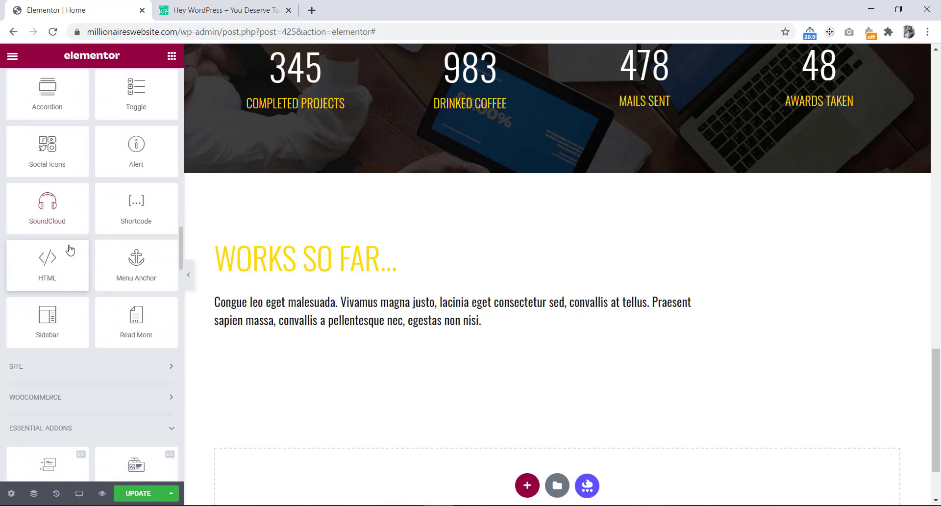
scroll(70, 250, "down", 4)
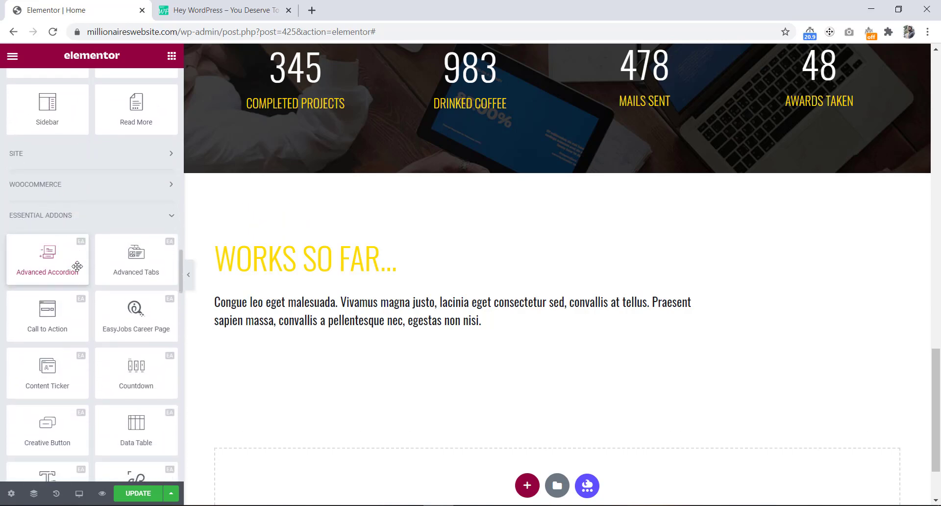
scroll(77, 266, "down", 2)
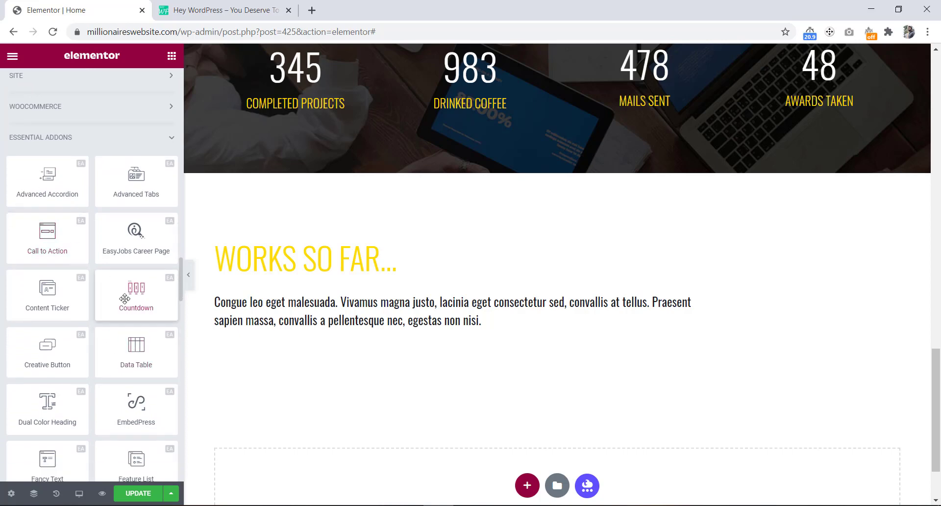
scroll(125, 299, "down", 5)
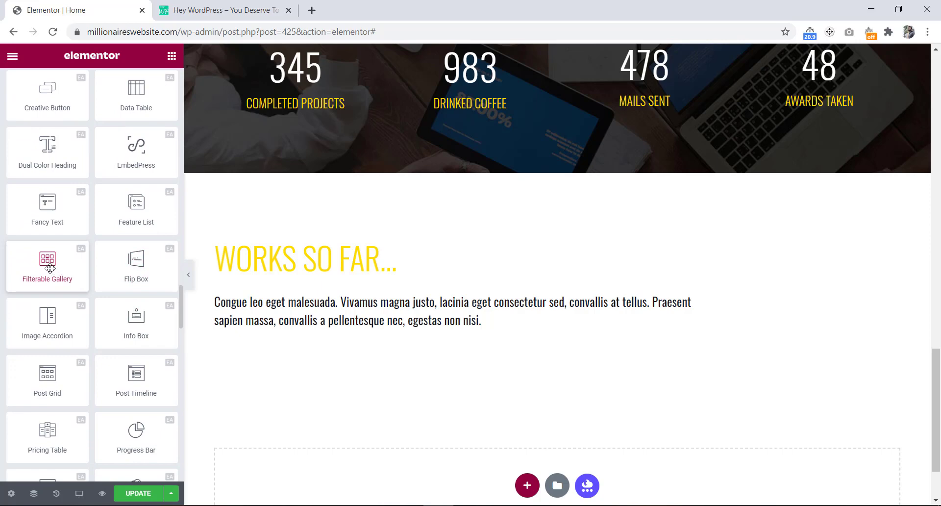
left_click_drag(51, 273, 355, 330)
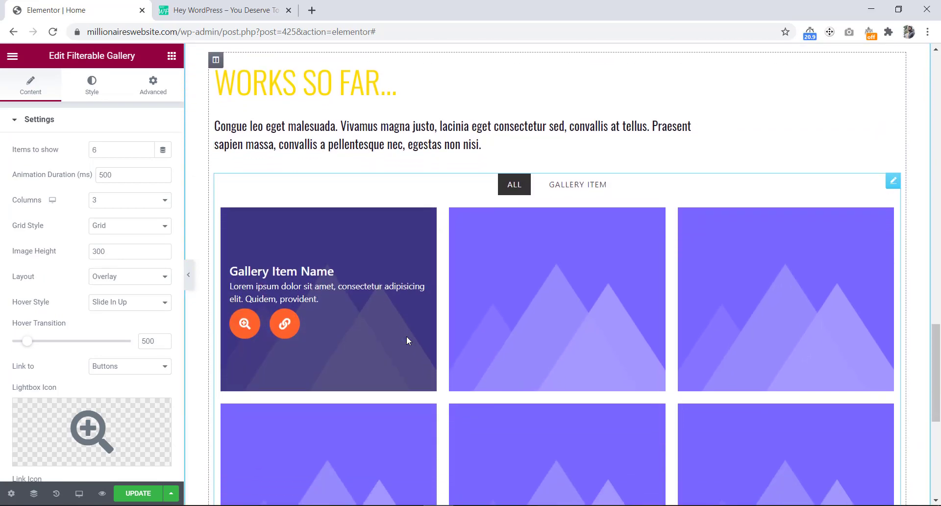
- Open the first entry of the Filterable Gallery's gallery items for editing
left_click(17, 120)
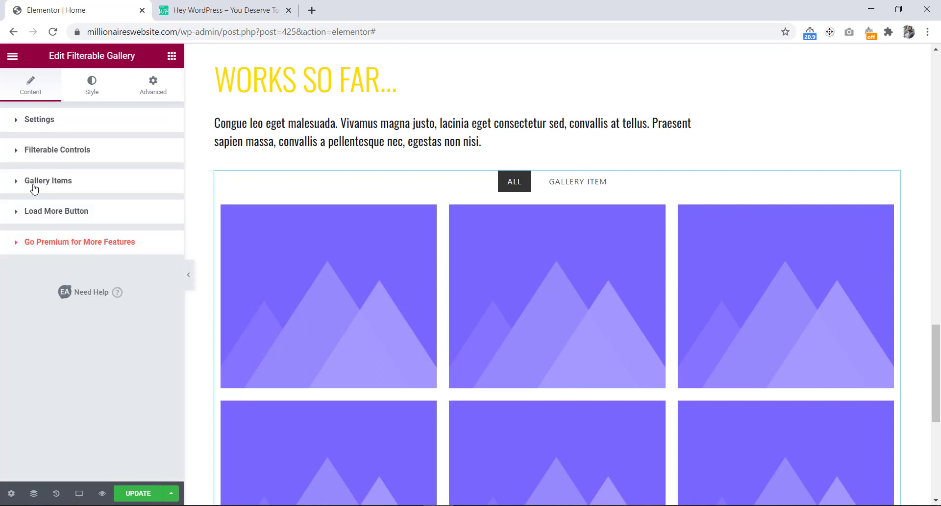
left_click(18, 183)
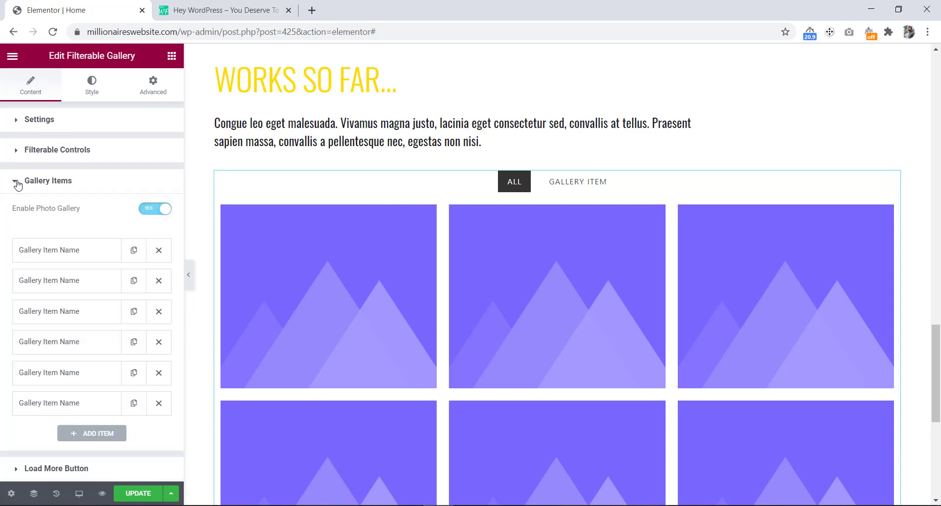
scroll(86, 215, "down", 1)
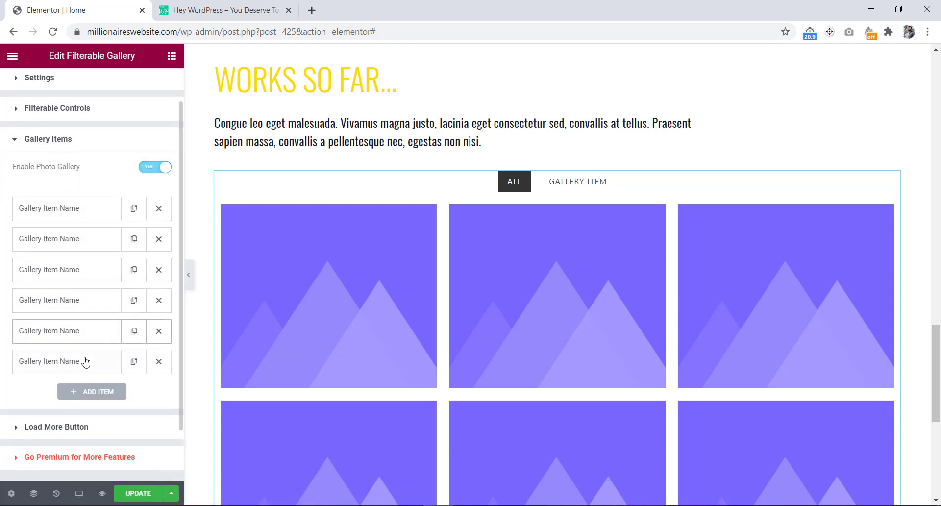
left_click(80, 211)
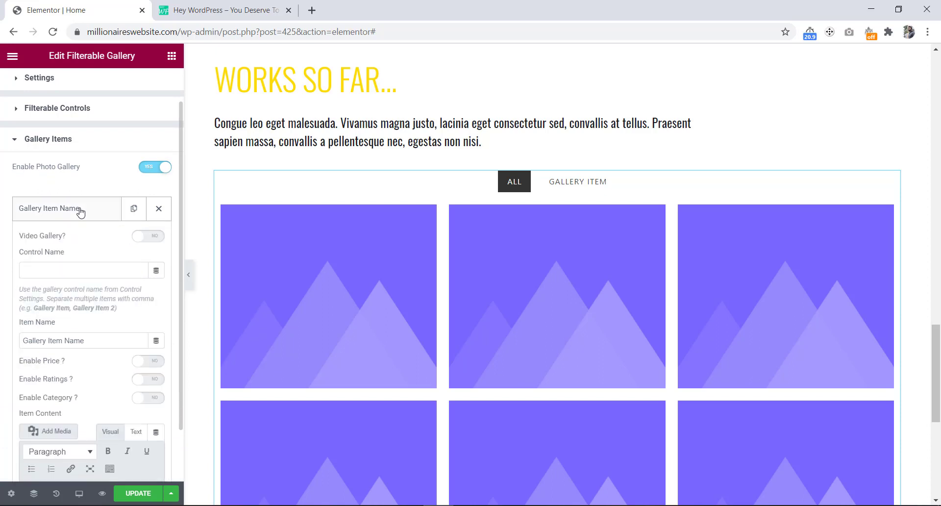
scroll(78, 240, "down", 1)
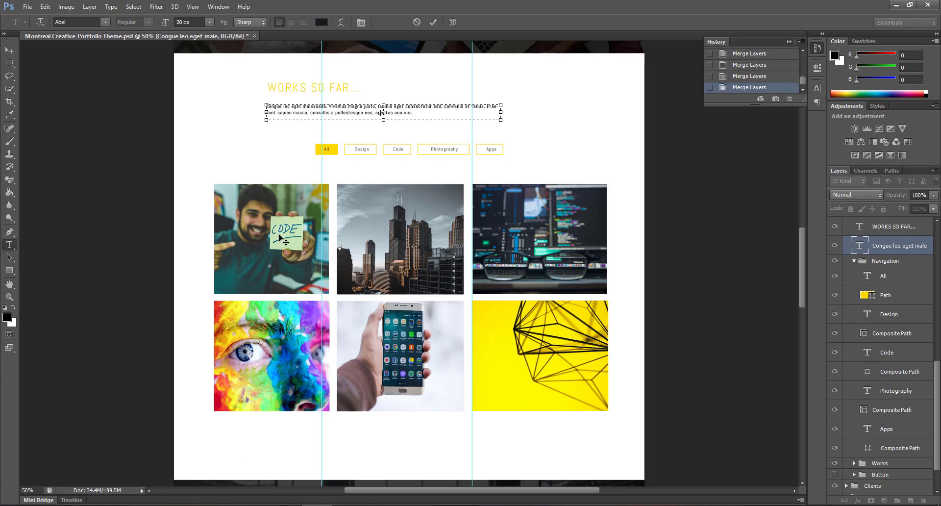
- In Photoshop, leave text editing and use the Move tool with Auto-Select set to Layer to select the "CODE" note photo's layer
left_click(417, 22)
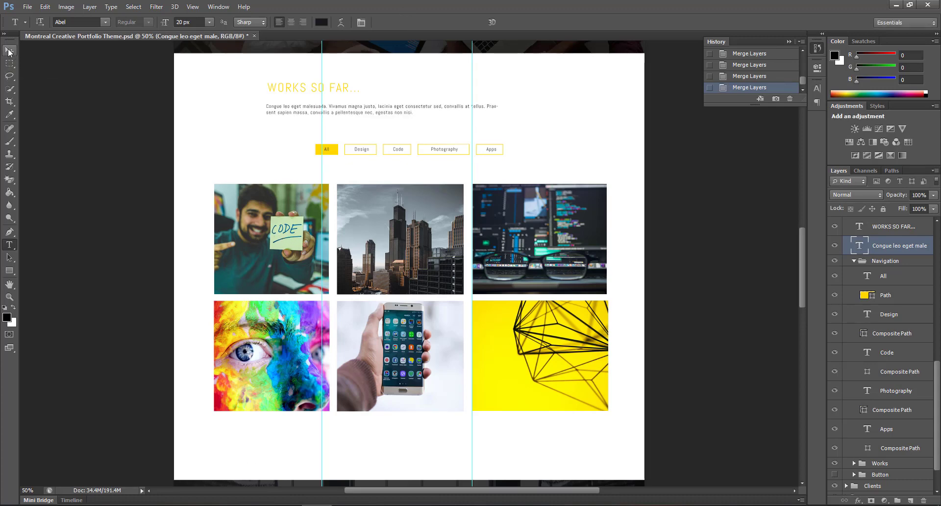
left_click(9, 51)
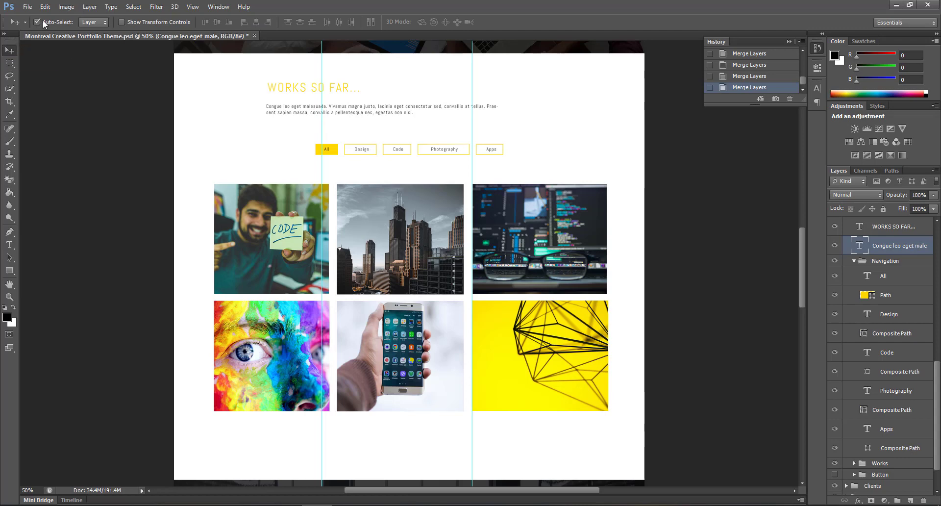
left_click(95, 24)
left_click(91, 45)
left_click(273, 241)
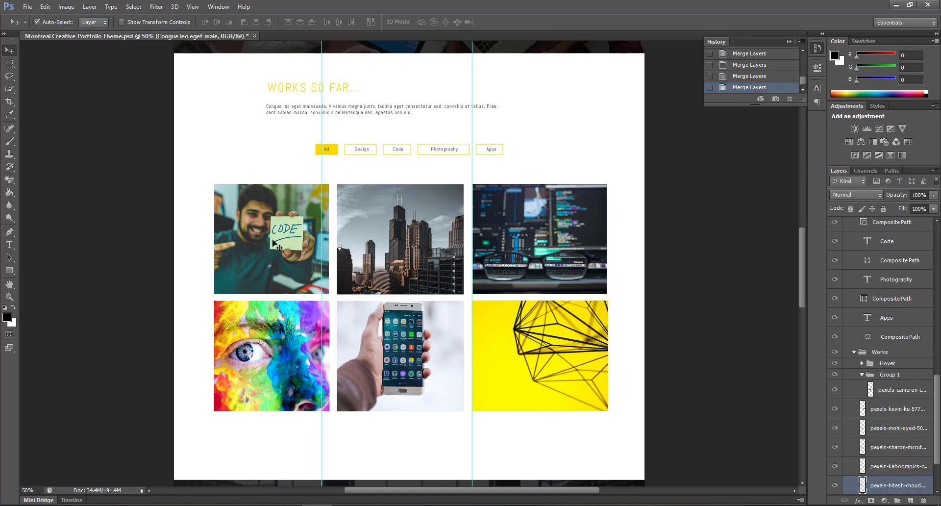
scroll(878, 421, "down", 3)
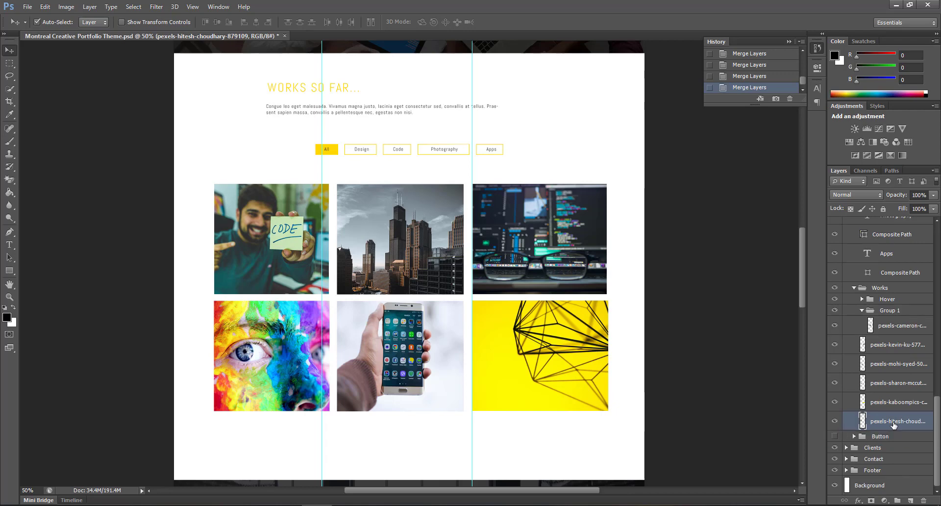
- Copy the whole "CODE" note photo layer and paste it into a new document sized to the copied image
key("ctrl+a")
key("ctrl+n")
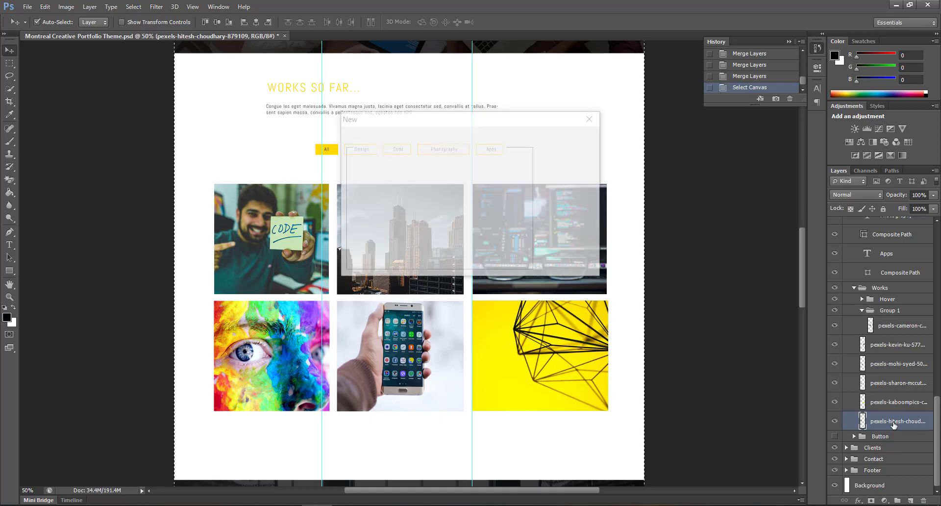
key("ctrl+n")
key("Return")
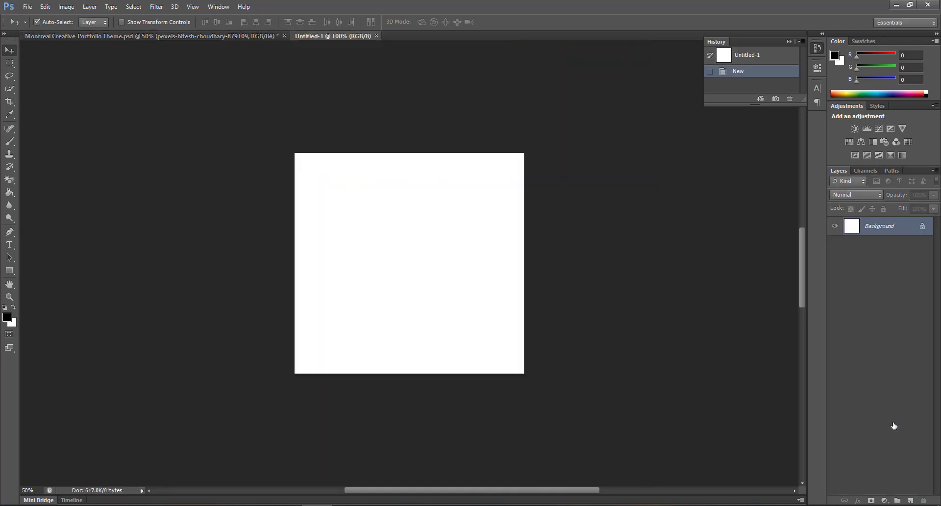
key("ctrl+v")
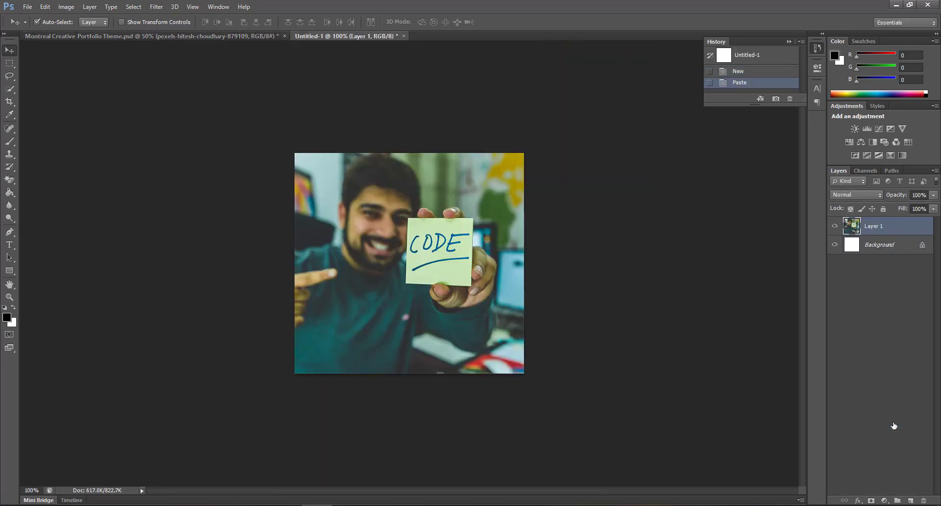
- Save the "CODE" note photo for the web as a JPEG named gallery-1.jpg in the File folder
left_click(27, 6)
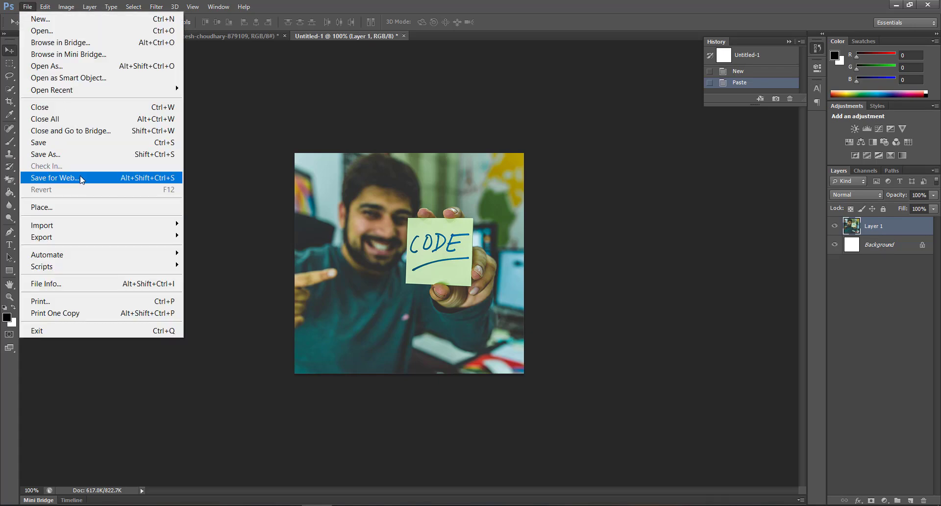
left_click(78, 178)
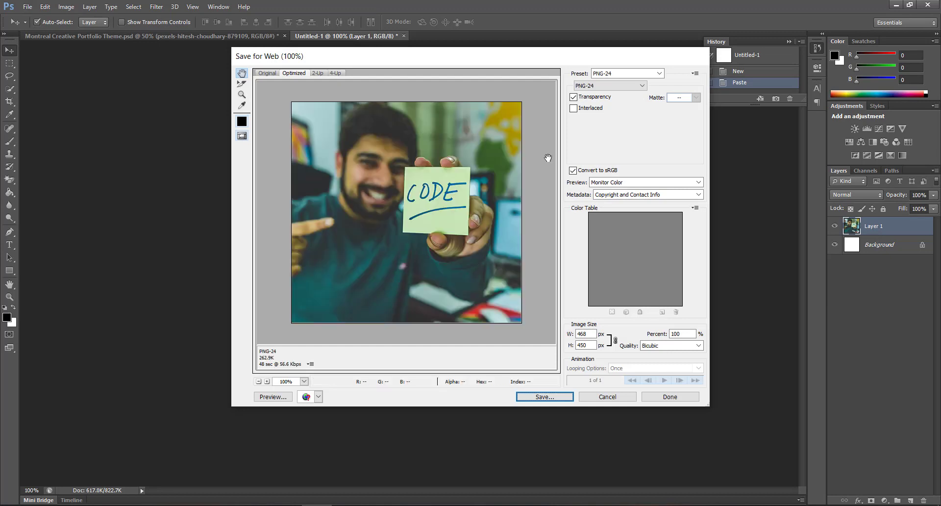
left_click(589, 87)
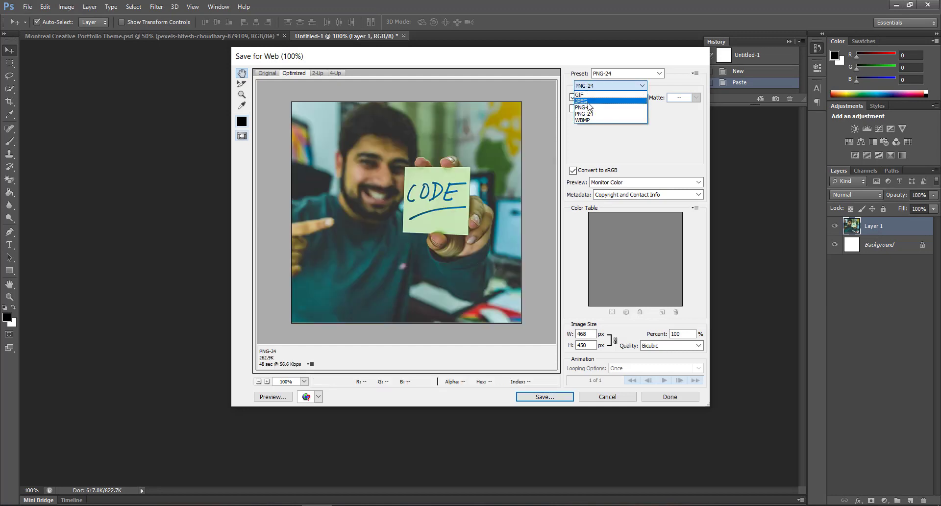
left_click(592, 101)
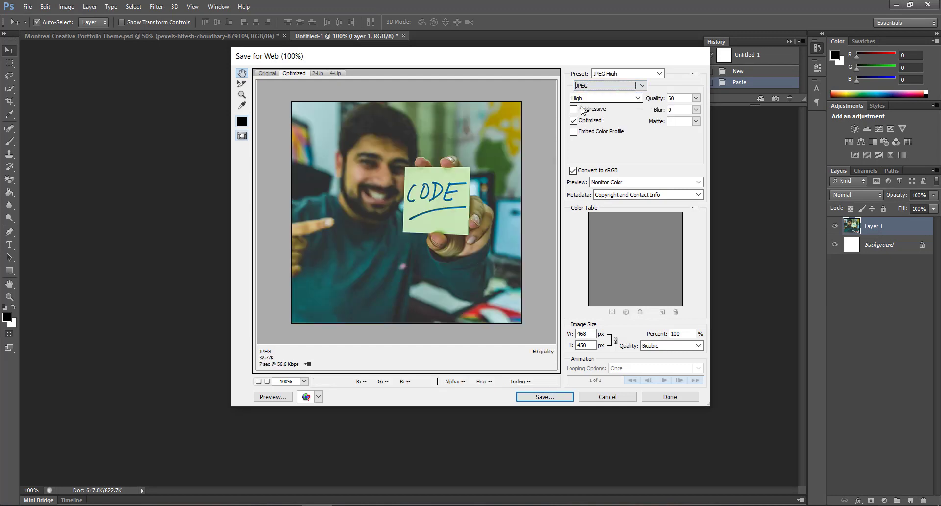
left_click(545, 398)
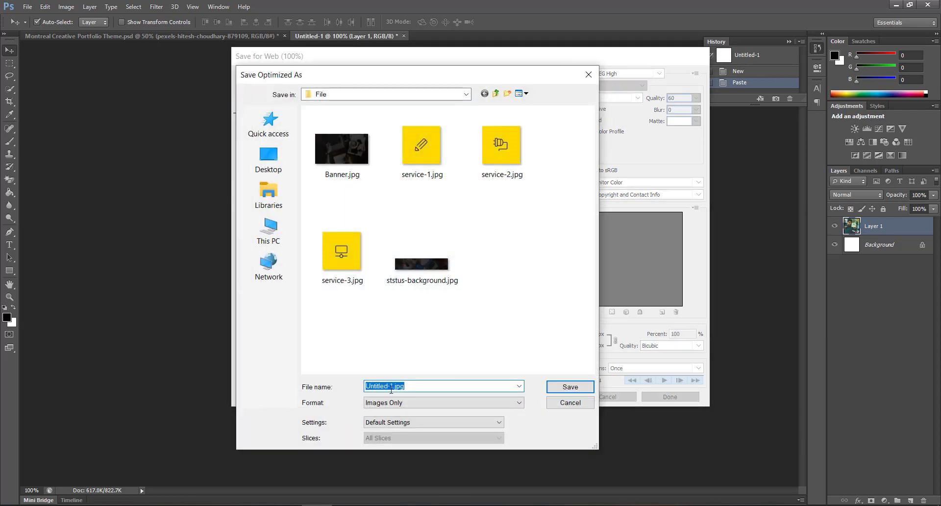
left_click(388, 385)
left_click_drag(388, 386, 360, 386)
key("BackSpace")
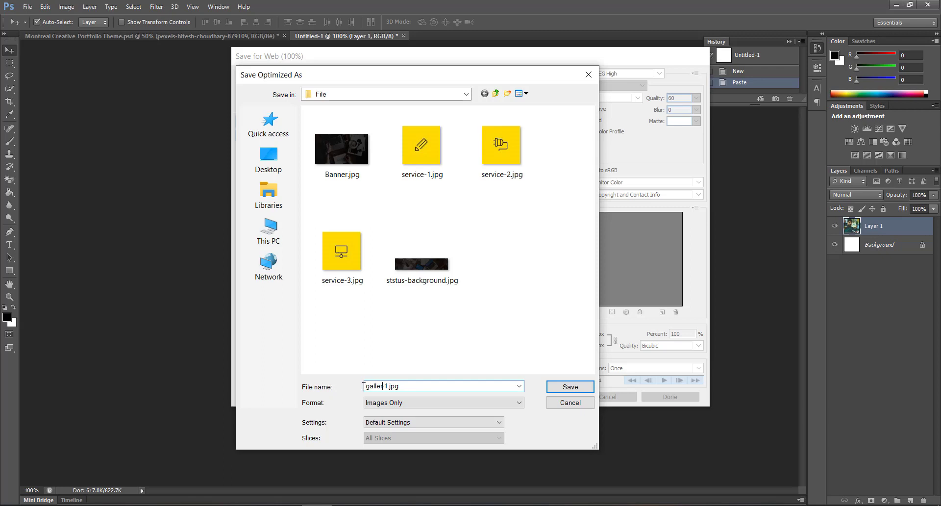
left_click(563, 391)
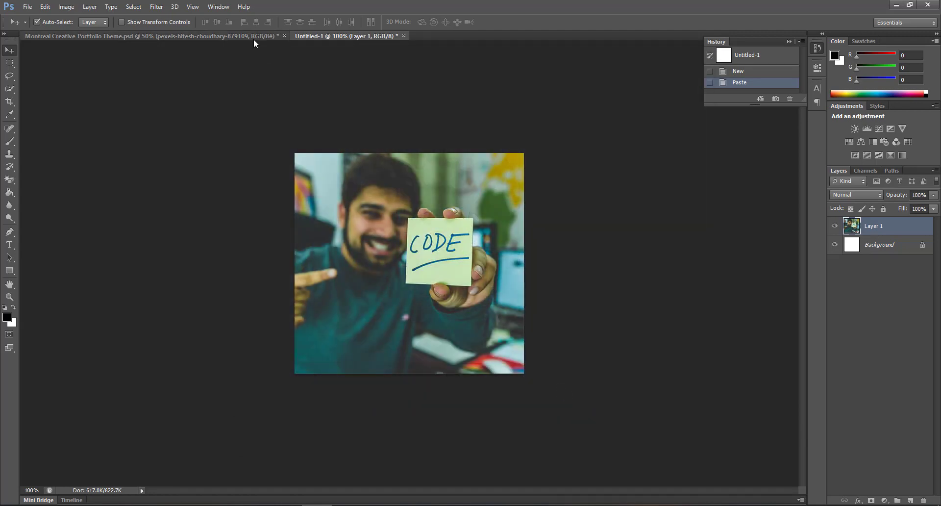
- Copy the city skyline photo from the portfolio design into a new document and save it for the web as gallery-2.jpg
left_click(255, 37)
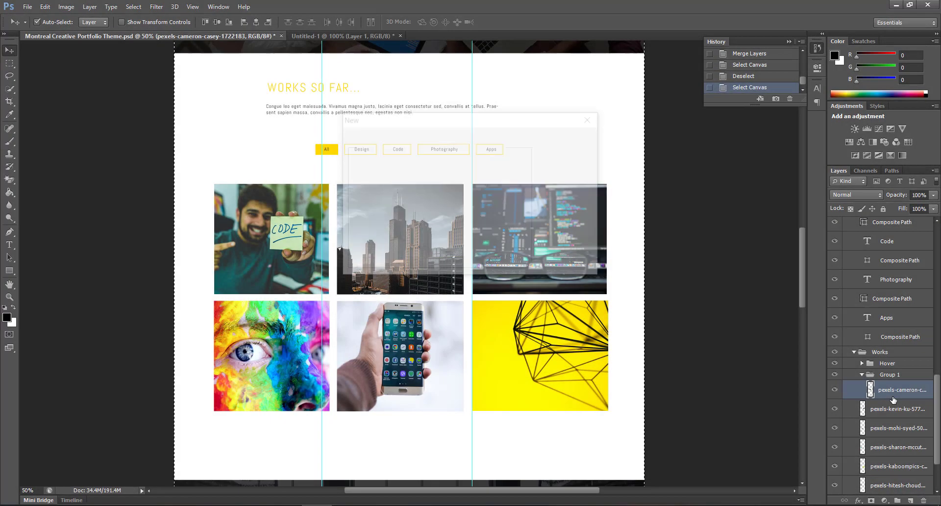
key("Return")
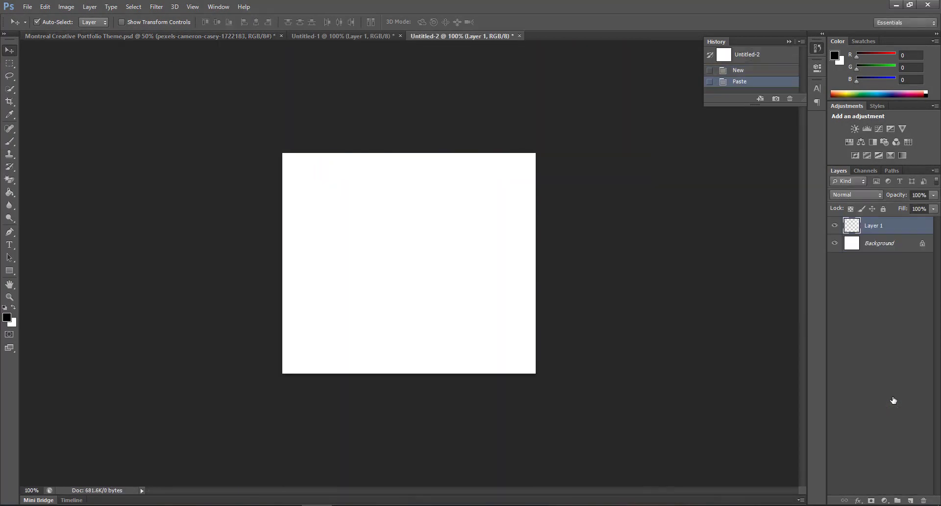
key("ctrl+v")
left_click(28, 6)
left_click(59, 189)
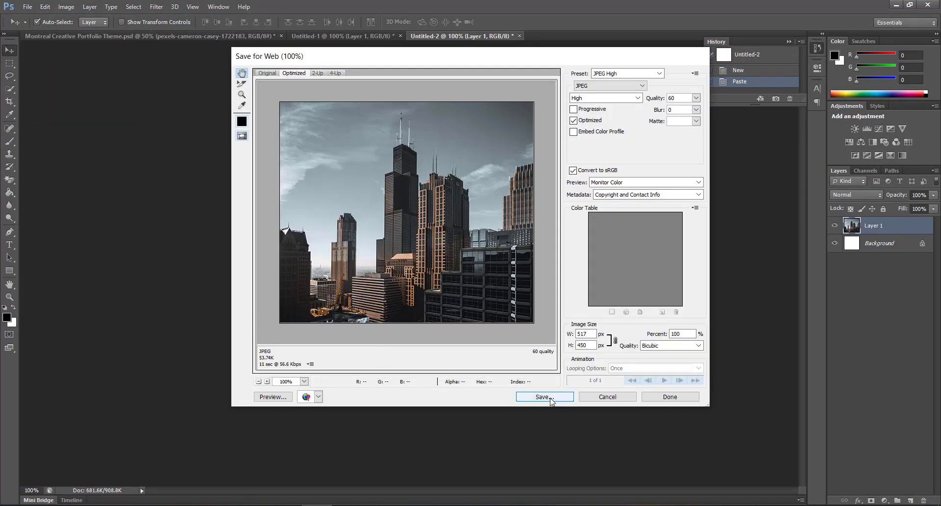
left_click(543, 398)
left_click(421, 142)
left_click_drag(403, 386, 391, 386)
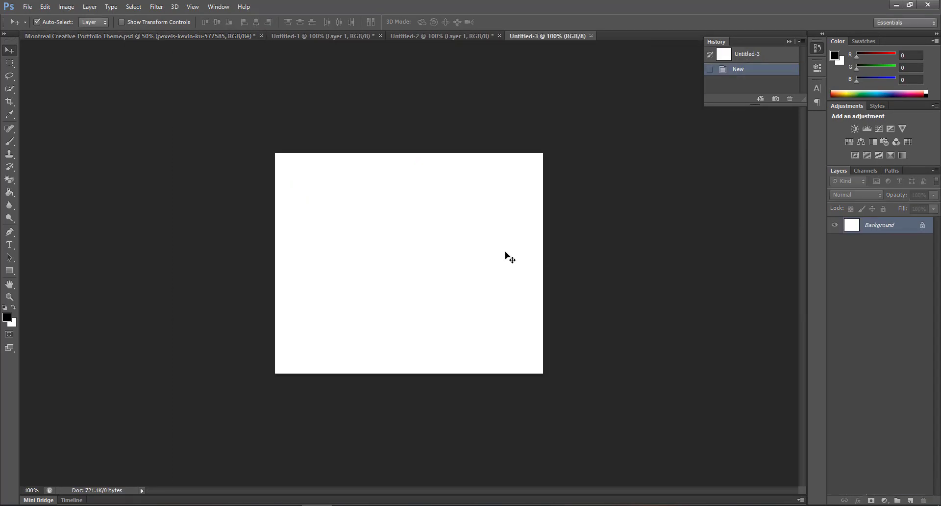
- Paste the photo of glasses before code screens into the new document and save it for the web as gallery-3.jpg
key("ctrl+v")
left_click(28, 6)
left_click(59, 190)
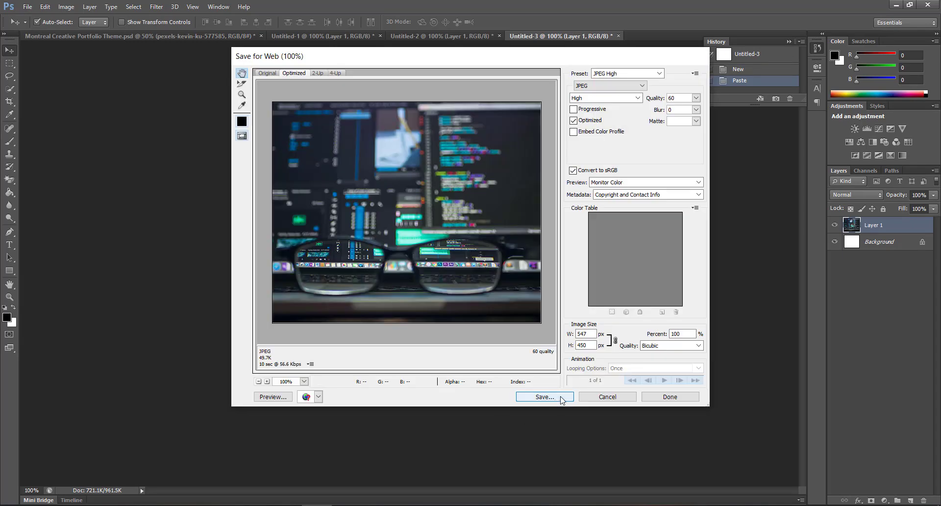
left_click(544, 397)
left_click(501, 143)
left_click(392, 386)
key("BackSpace")
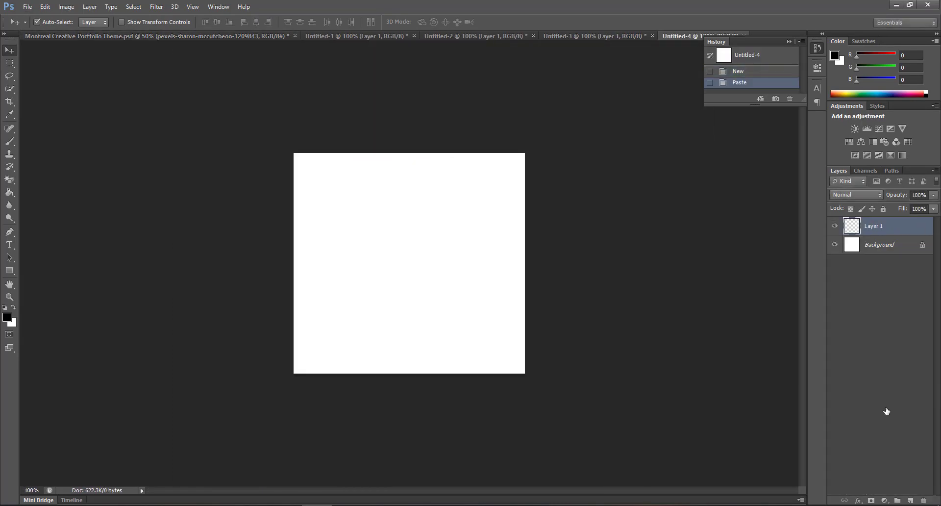
- Save the rainbow-painted face photo for the web as a JPEG named gallery-4.jpg
left_click(27, 6)
left_click(92, 180)
left_click(550, 395)
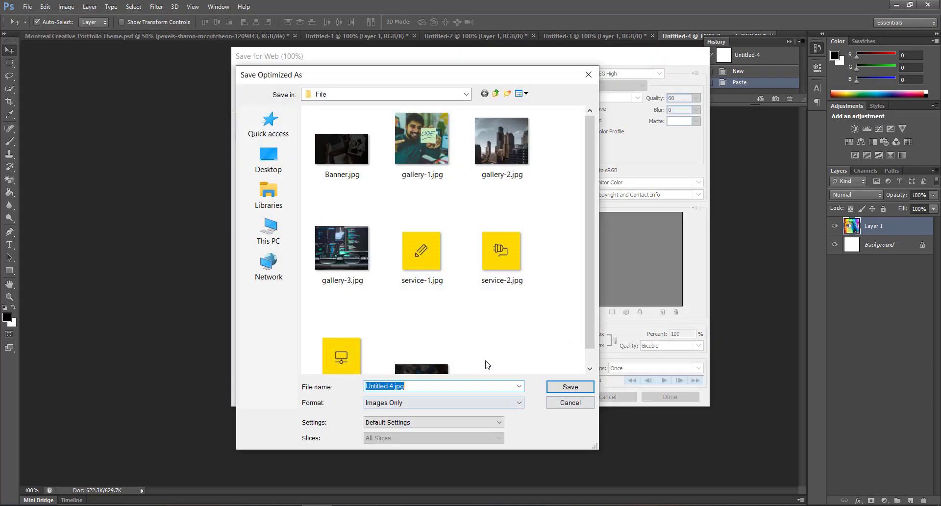
left_click(342, 248)
left_click(392, 386)
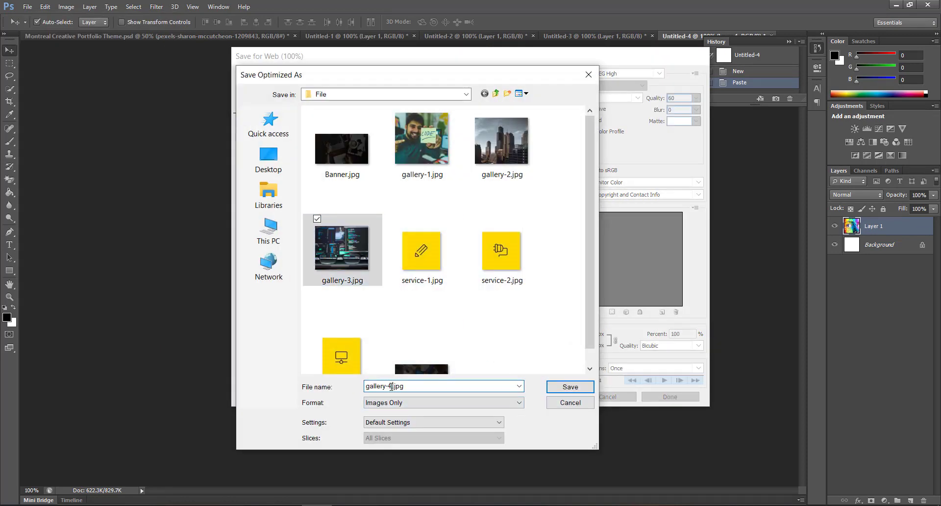
key("Return")
- Copy the whole hand-held phone photo layer from the portfolio design and paste it into a new document of the same size
left_click(145, 36)
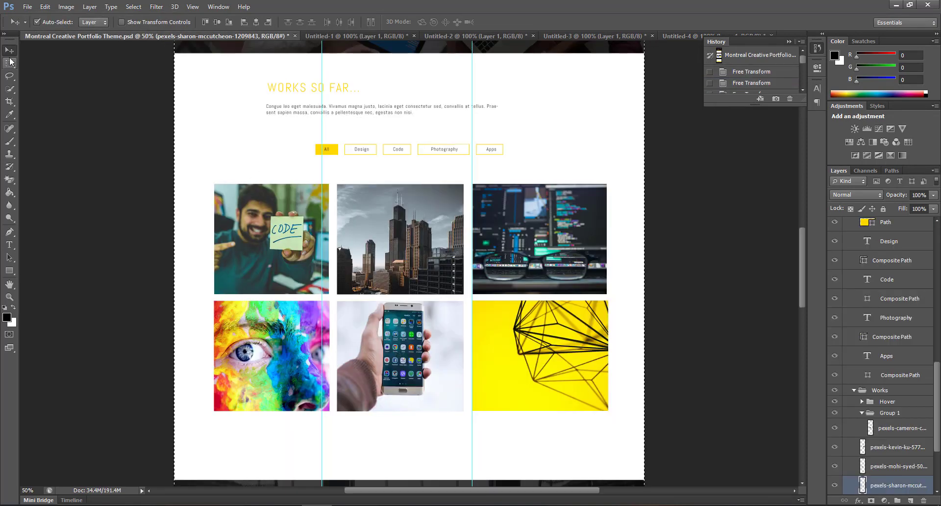
key("m")
left_click(396, 352)
key("v")
left_click(898, 466)
scroll(843, 470, "down", 3)
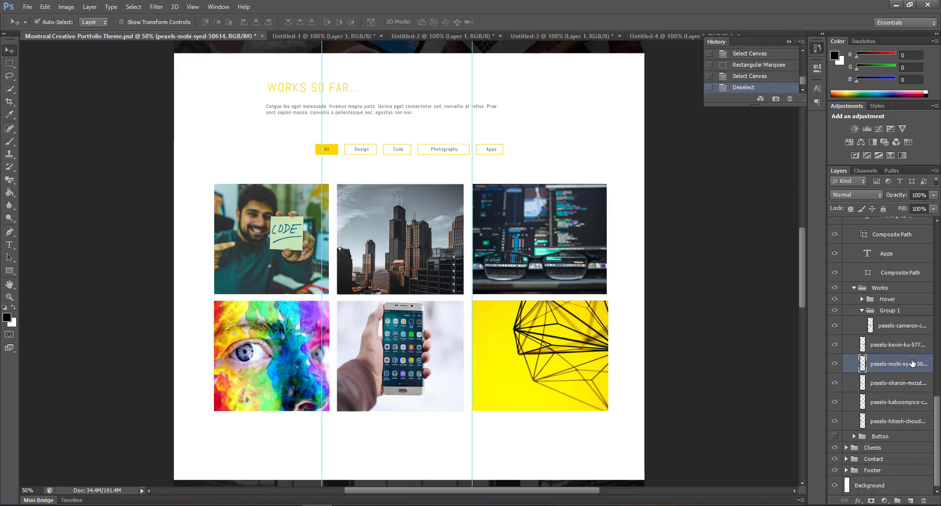
key("ctrl+c")
key("ctrl+n")
key("Return")
key("ctrl+v")
- Save the hand-held phone photo for the web as a JPEG named gallery-5.jpg
left_click(27, 7)
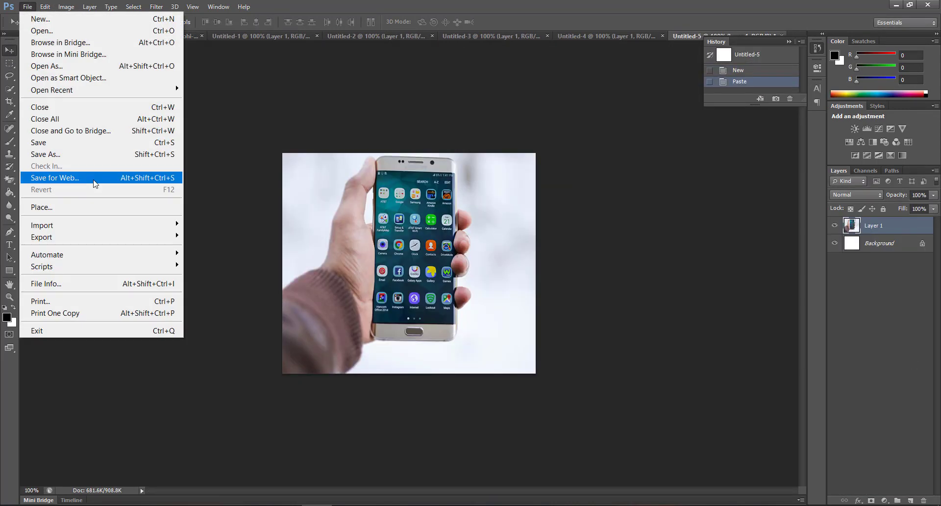
left_click(96, 179)
left_click(542, 397)
left_click(422, 245)
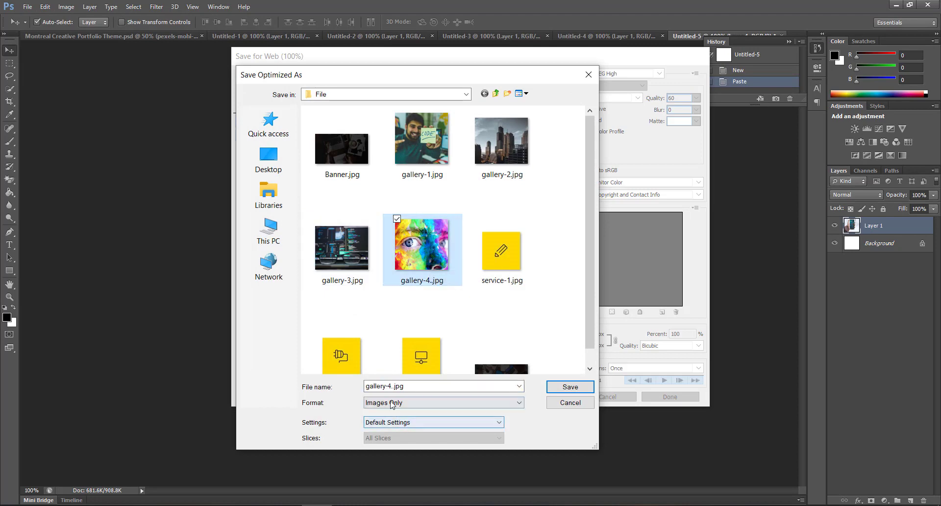
left_click(571, 387)
- Copy the whole yellow wireframe photo layer from the portfolio design and paste it into a new document sized to it
left_click(178, 35)
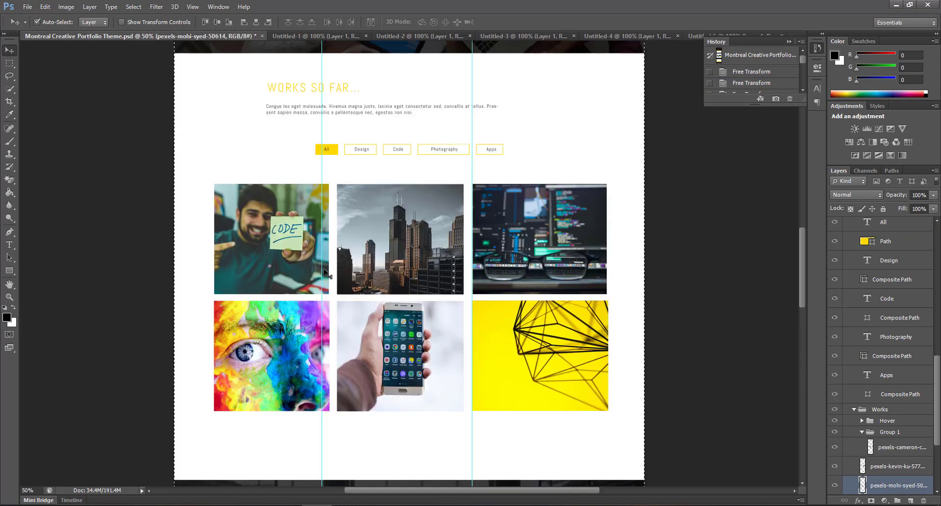
key("ctrl+d")
scroll(882, 442, "down", 2)
left_click(843, 483)
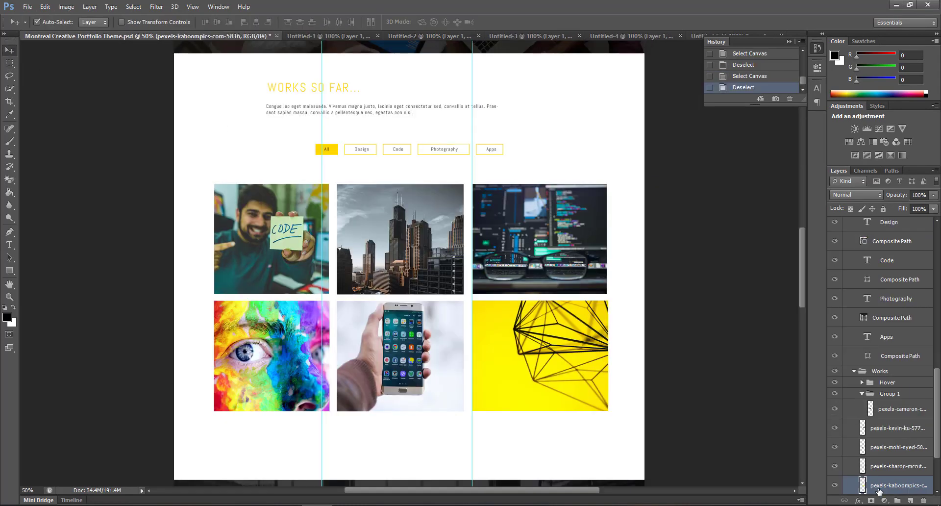
left_click(863, 485, "ctrl")
key("ctrl+c")
key("ctrl+n")
key("Return")
key("ctrl+v")
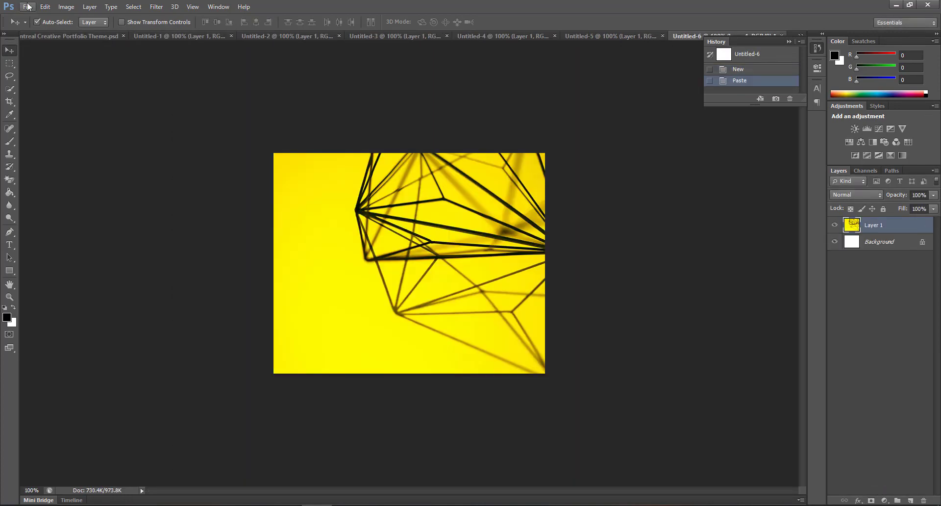
- Save the yellow wireframe photo for the web as a JPEG named gallery-6.jpg
left_click(28, 7)
left_click(91, 180)
left_click(545, 397)
left_click(497, 262)
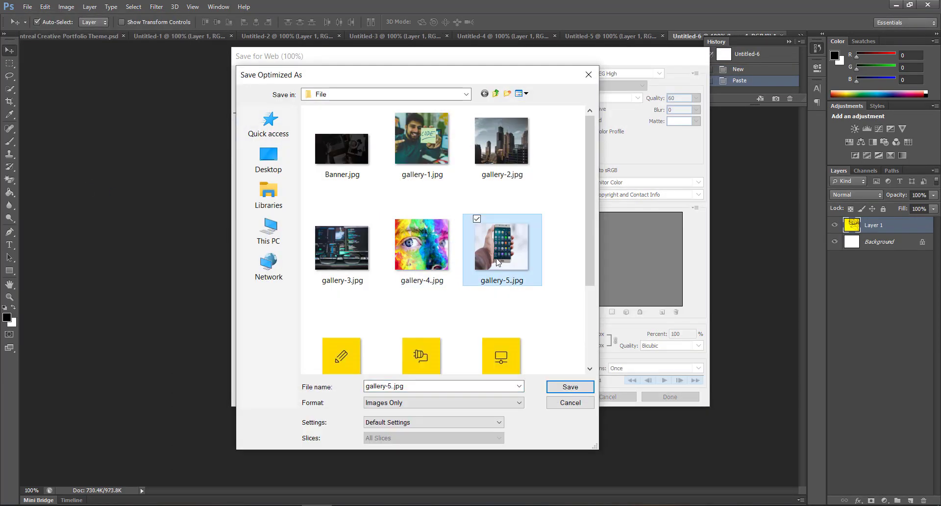
type("gallery-6")
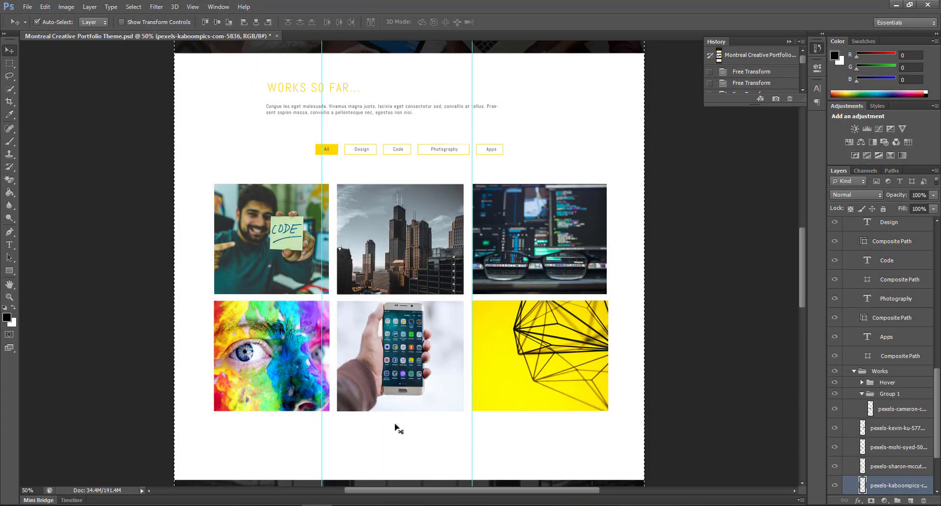
- Switch to Elementor in the browser and set both the control name and the item name of the first gallery item to Design
left_click(438, 461)
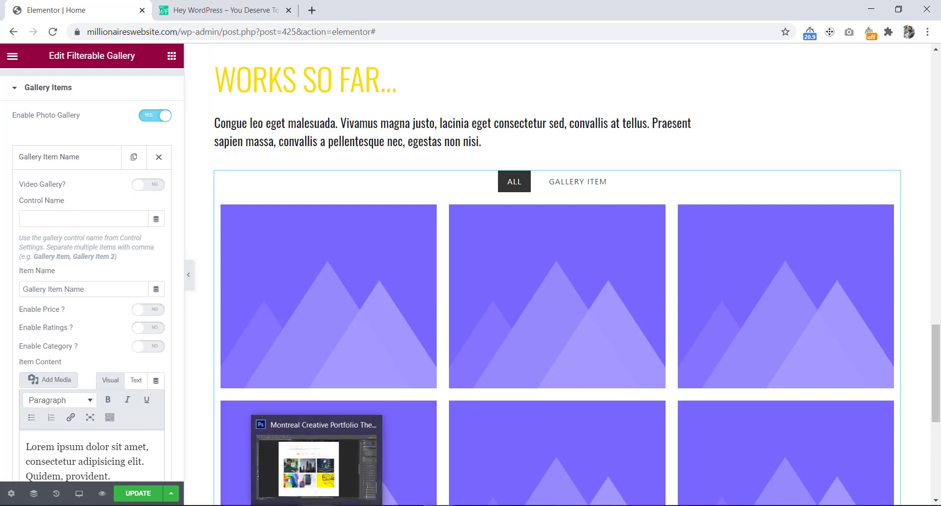
left_click(319, 458)
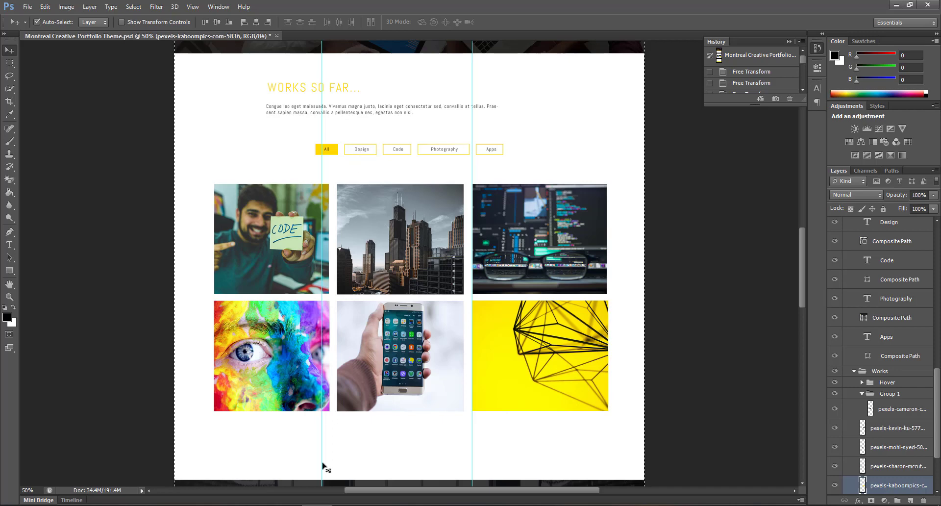
left_click(431, 505)
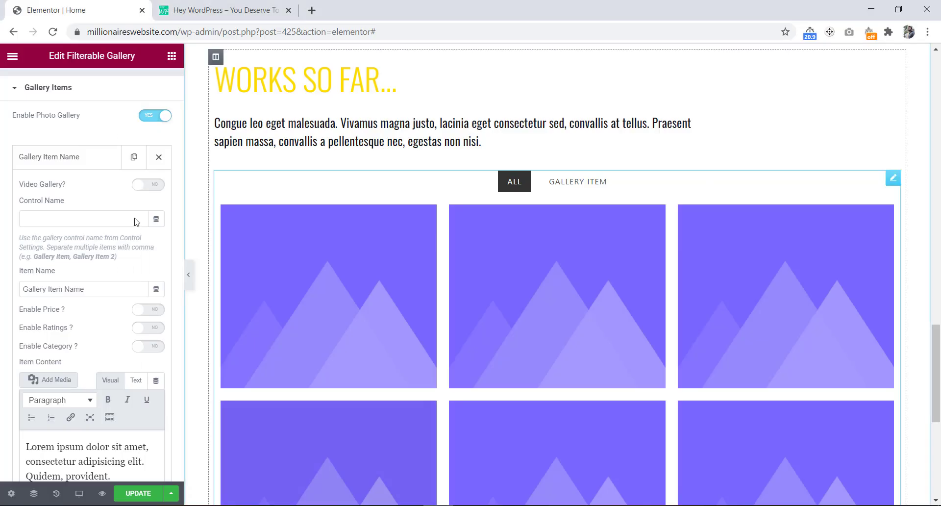
left_click(94, 219)
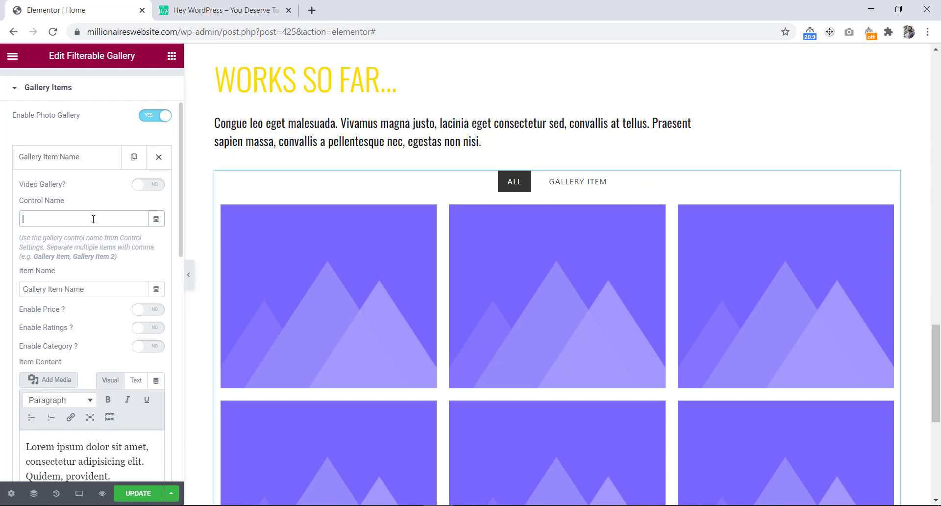
type("Design")
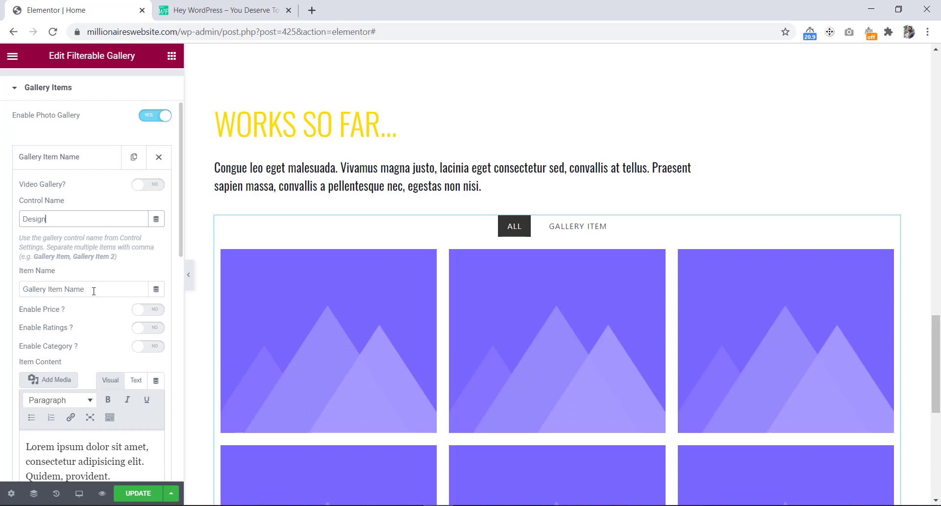
key("ctrl+a")
left_click_drag(91, 292, 11, 297)
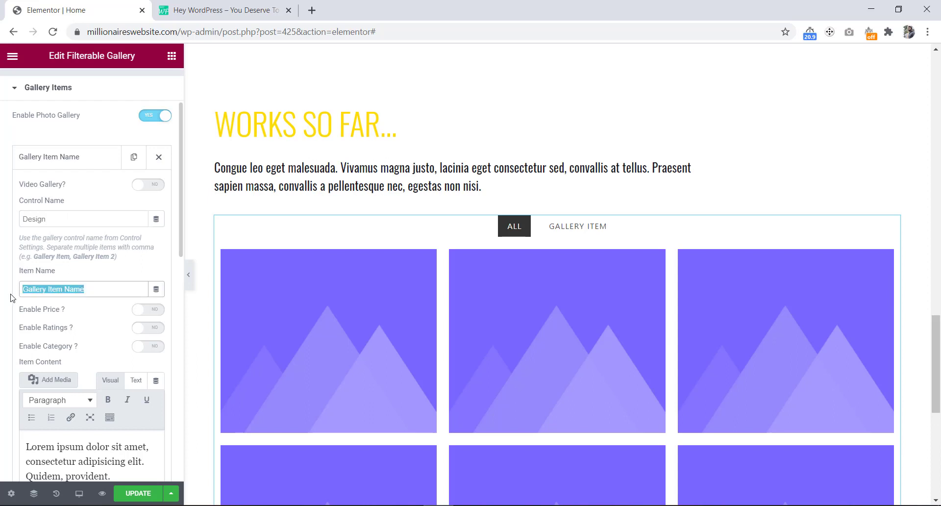
key("ctrl+v")
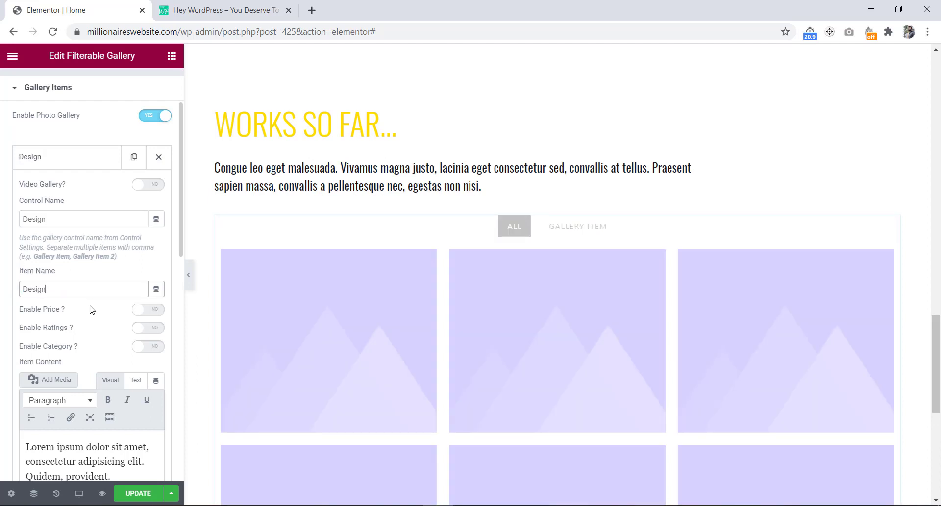
- Upload gallery-1.jpg through gallery-6.jpg to the media library from the Design item's image picker
scroll(93, 313, "down", 5)
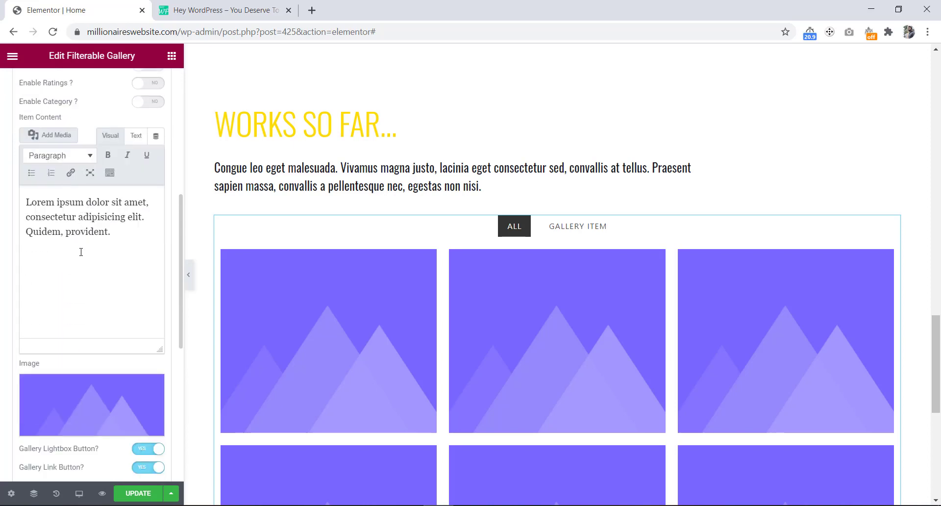
mouse_move(299, 336)
scroll(12, 390, "down", 3)
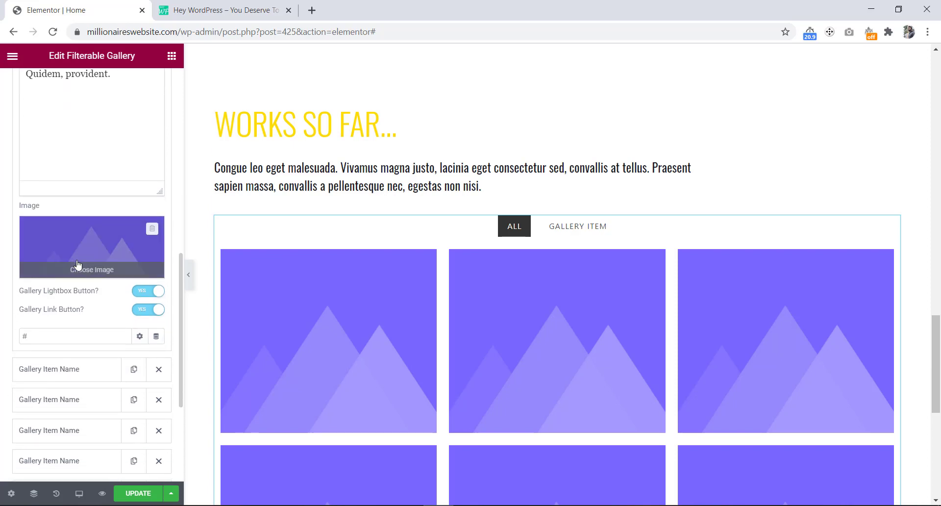
left_click(78, 265)
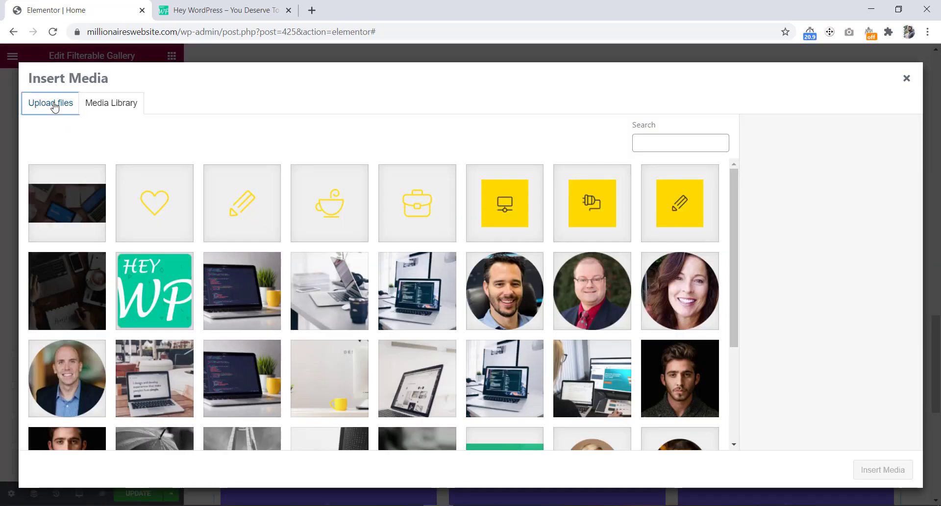
left_click(57, 105)
left_click(459, 283)
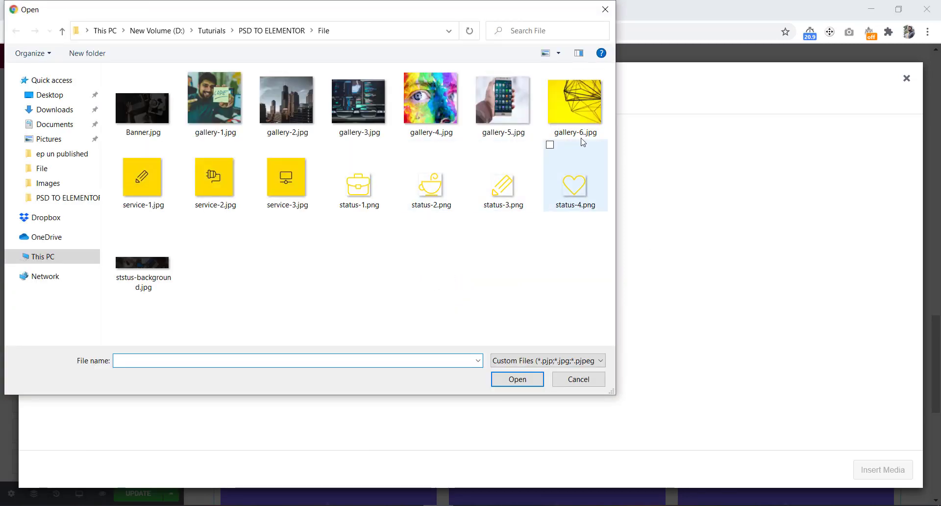
left_click_drag(609, 131, 574, 118)
left_click_drag(470, 107, 184, 70)
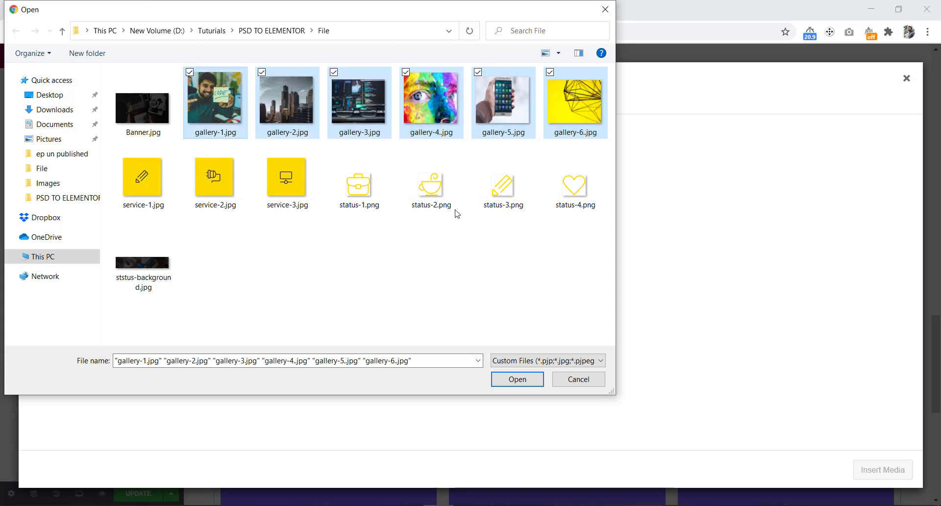
left_click(521, 380)
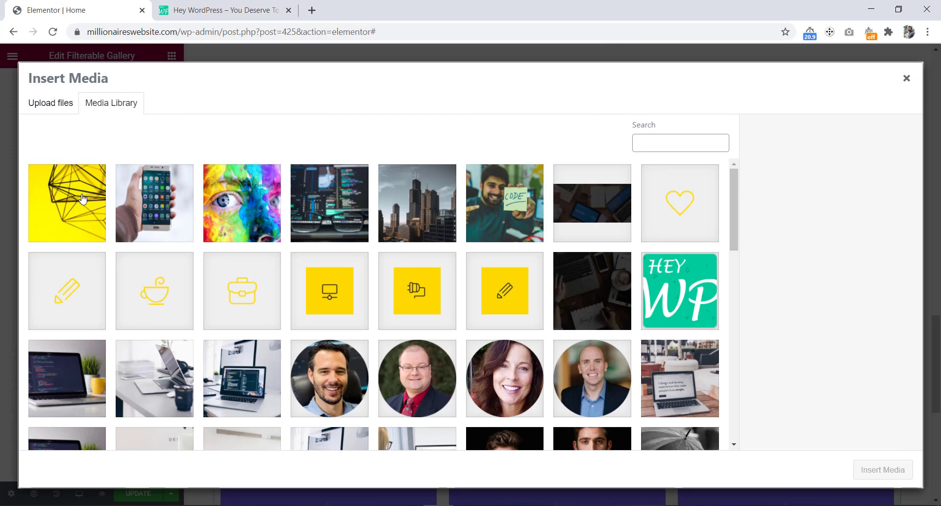
- Insert gallery-6.jpg as the Design item's image and turn off its gallery link button
left_click(78, 196)
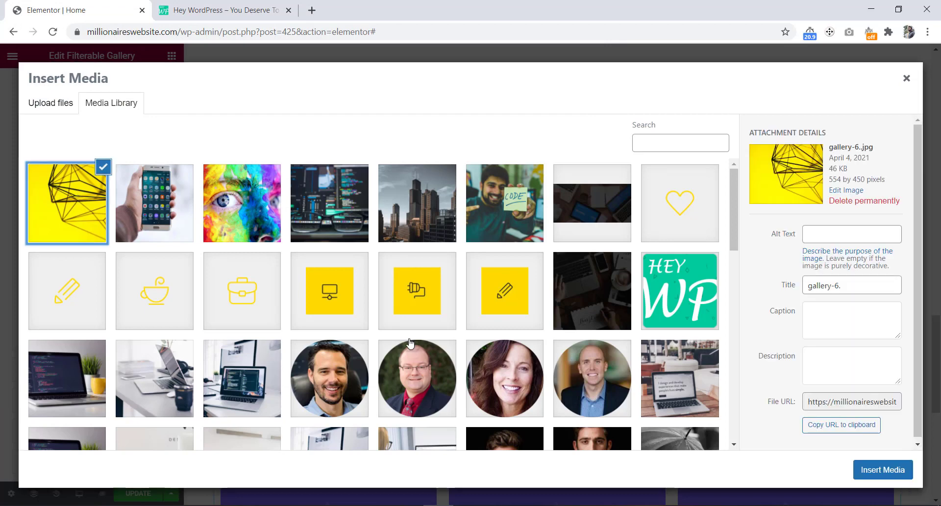
left_click(881, 471)
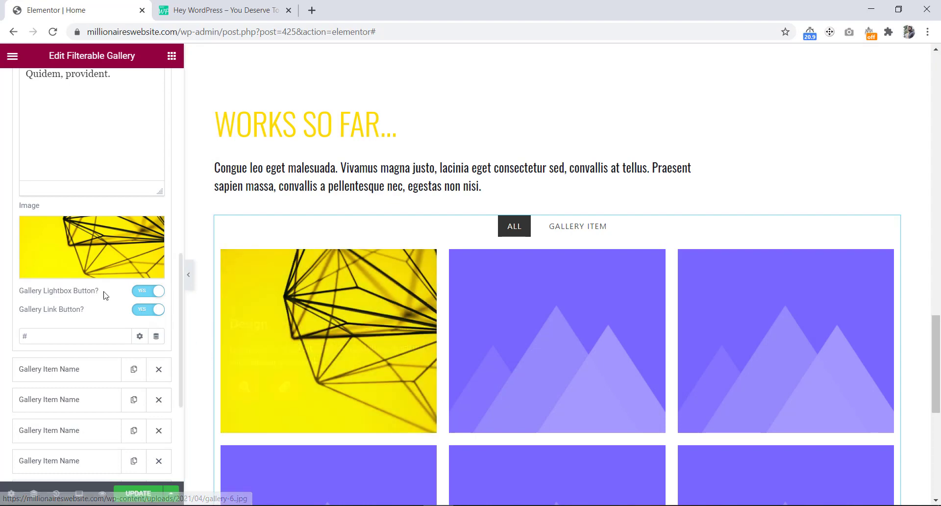
left_click(147, 310)
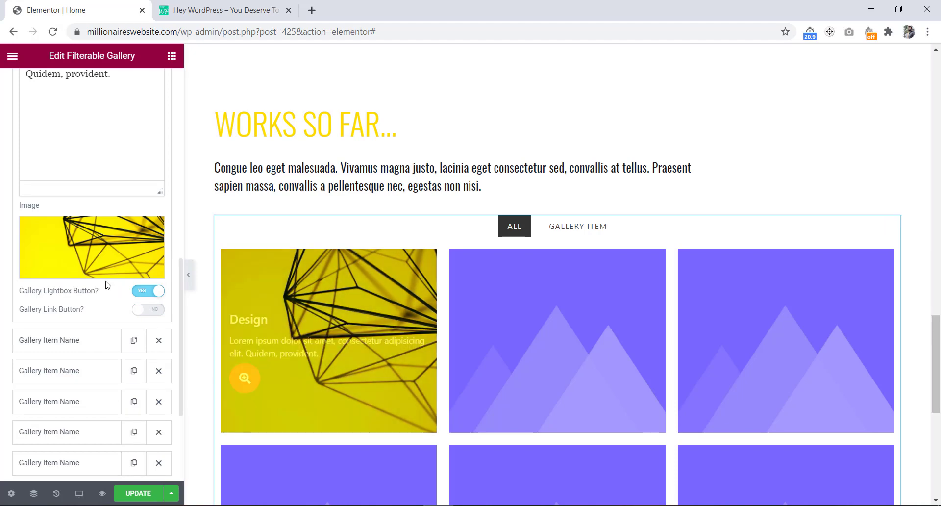
- Make the full gallery images clickable in the gallery settings and test the lightbox on the yellow wireframe photo
scroll(105, 284, "up", 3)
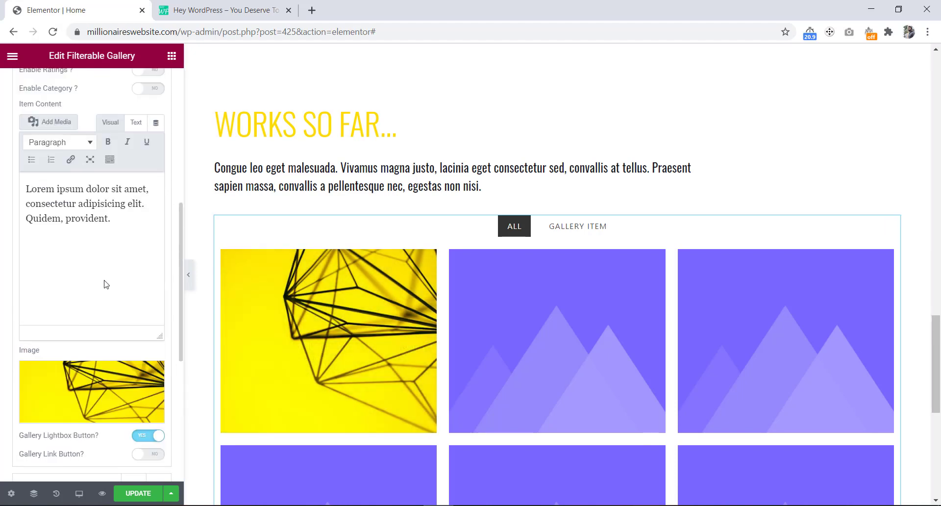
scroll(1, 236, "up", 7)
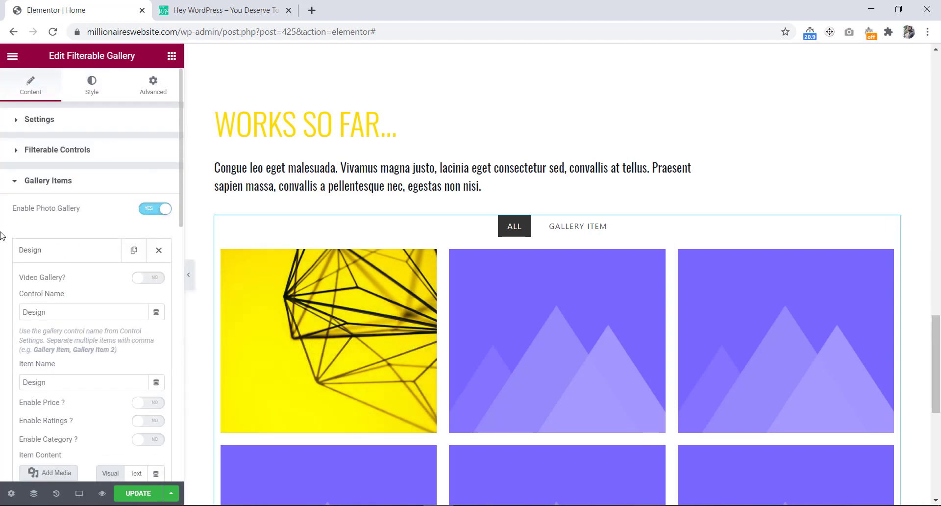
left_click(74, 116)
scroll(52, 212, "down", 7)
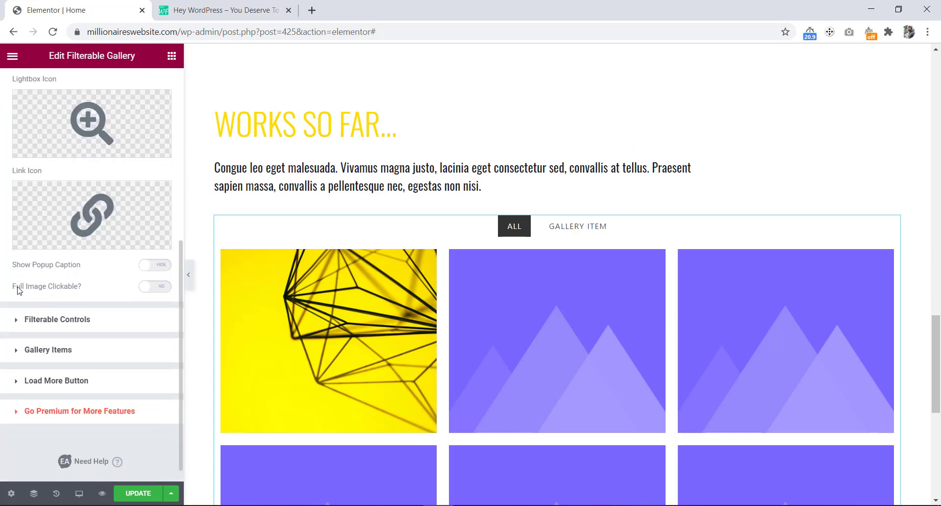
left_click(165, 288)
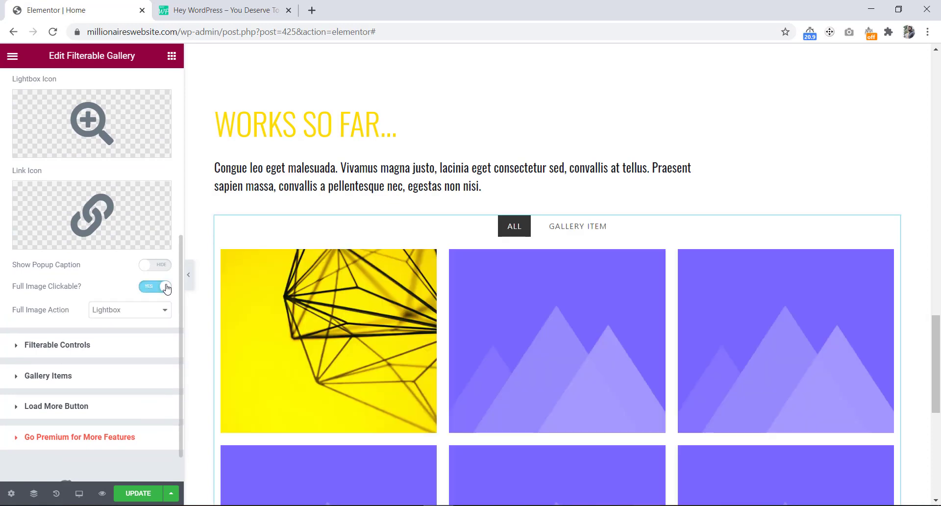
left_click(336, 319)
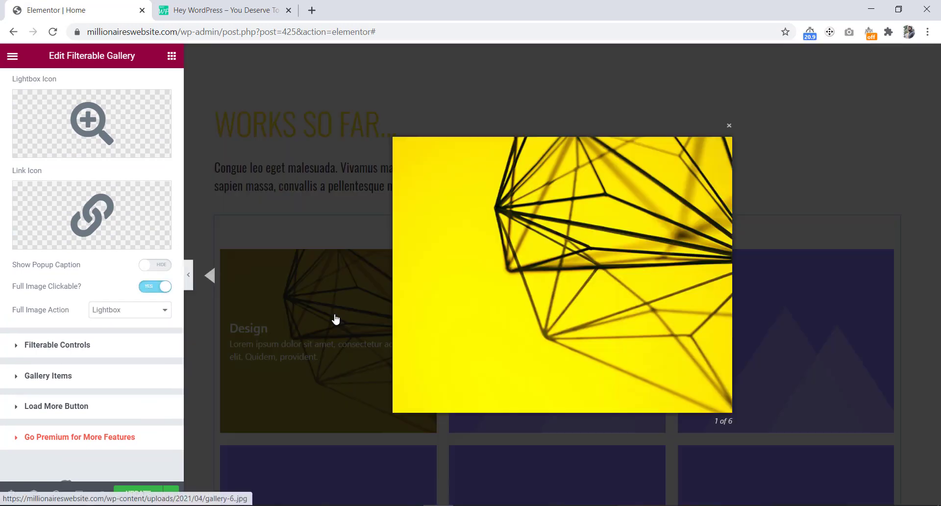
left_click(730, 128)
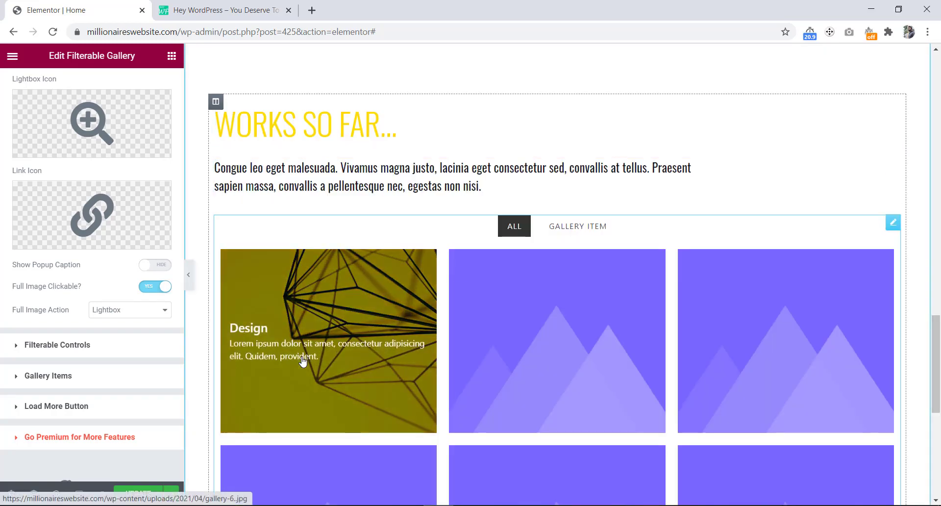
- Rename the Gallery Item filter control to Design and test the Design and All filters in the preview
left_click(48, 375)
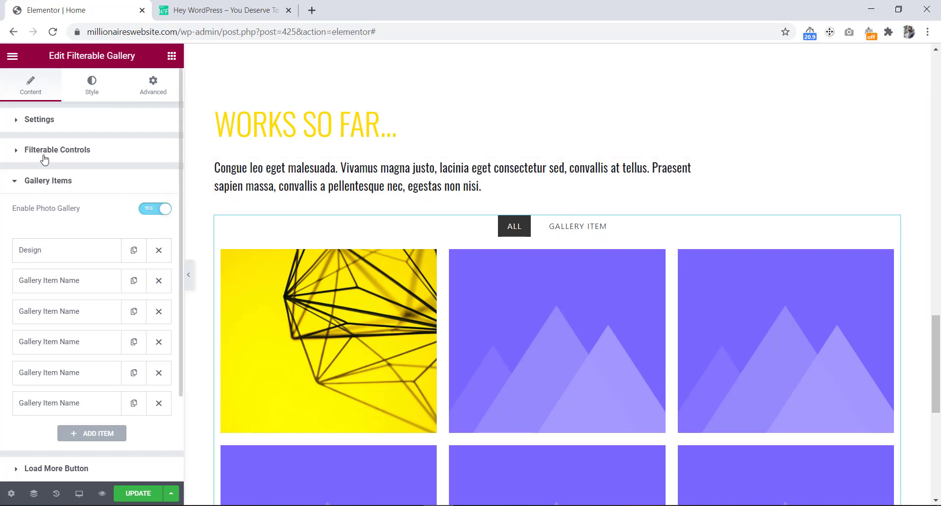
left_click(68, 152)
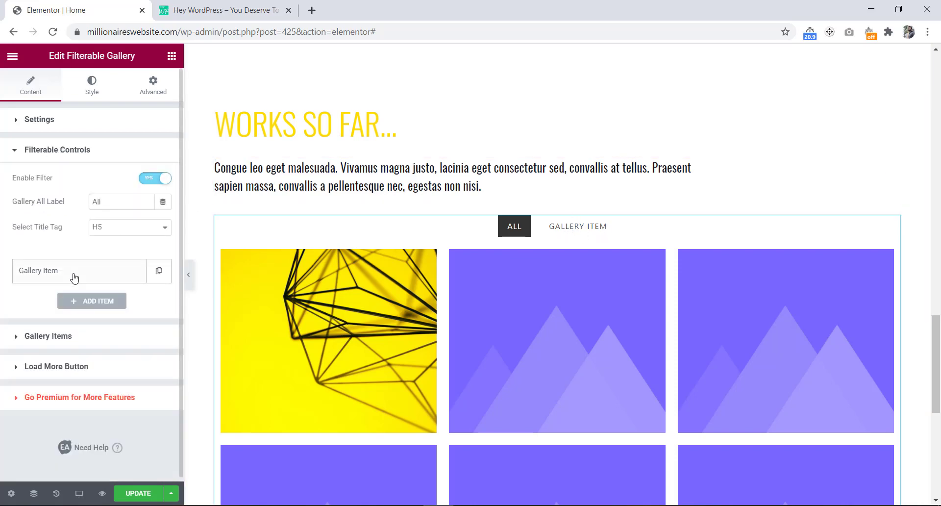
left_click(73, 275)
left_click_drag(69, 314, 13, 316)
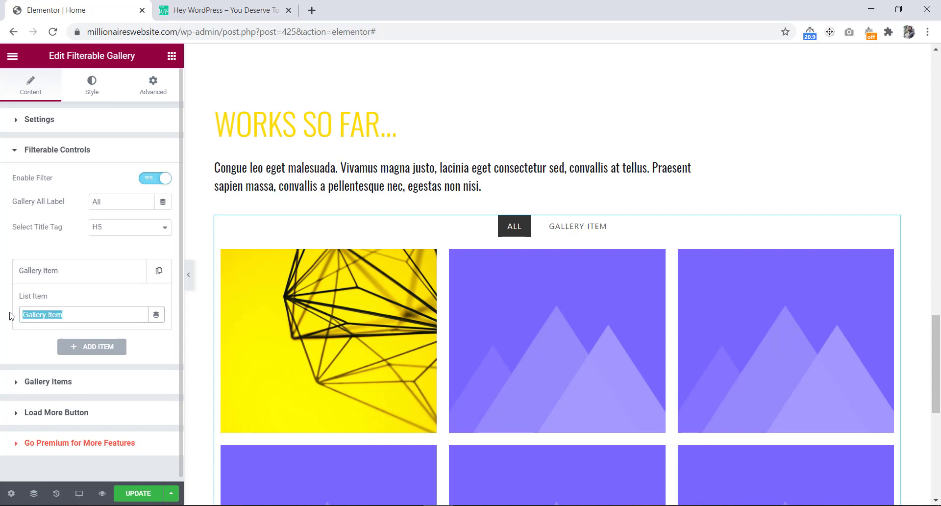
type("Design")
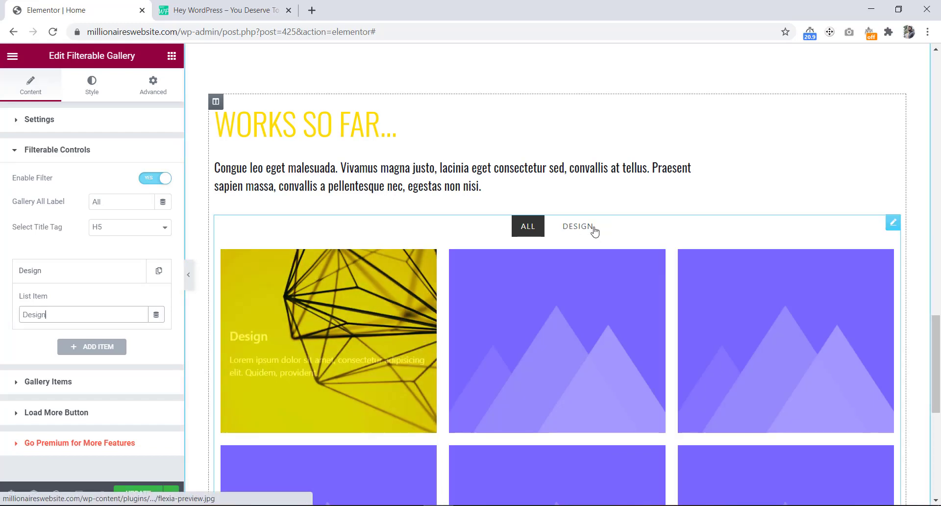
left_click(580, 226)
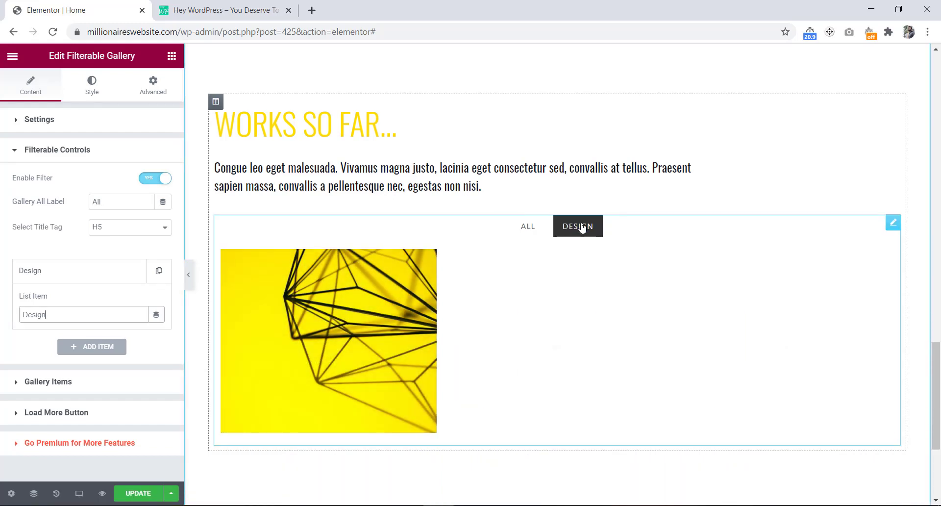
left_click(527, 229)
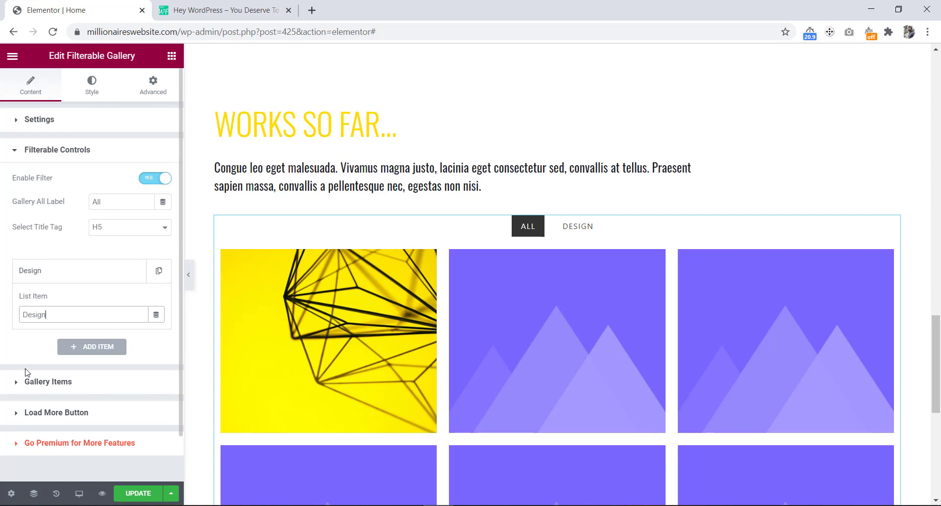
- Delete the five placeholder gallery items, keeping only the Design item
left_click(33, 384)
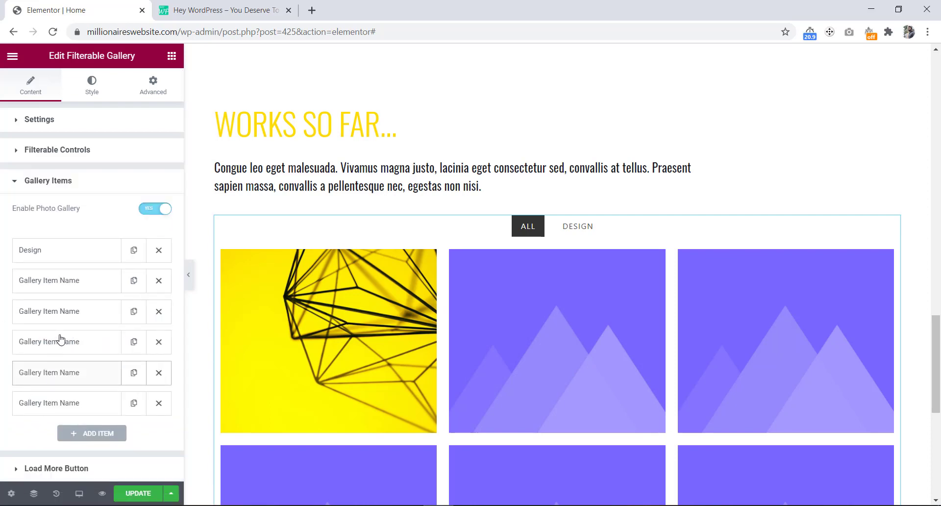
left_click(159, 280)
left_click(159, 280)
left_click(158, 281)
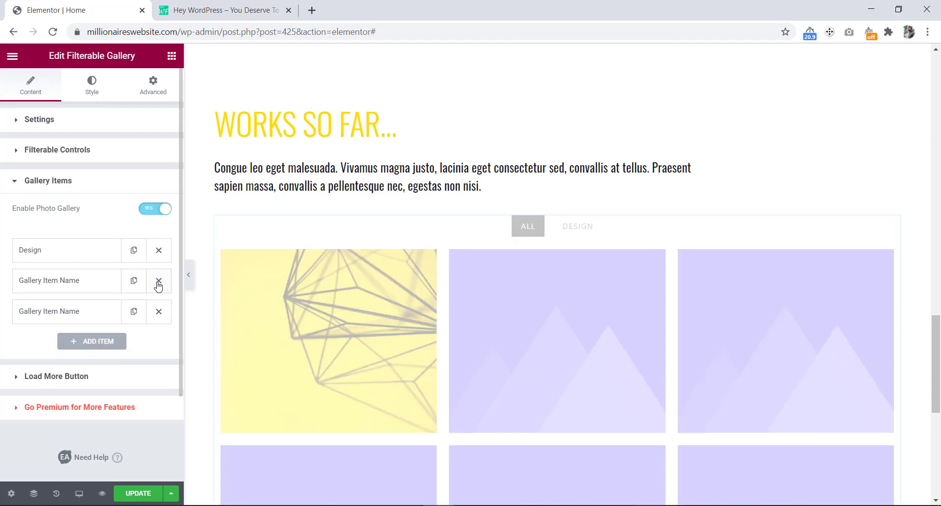
left_click(158, 281)
left_click(159, 282)
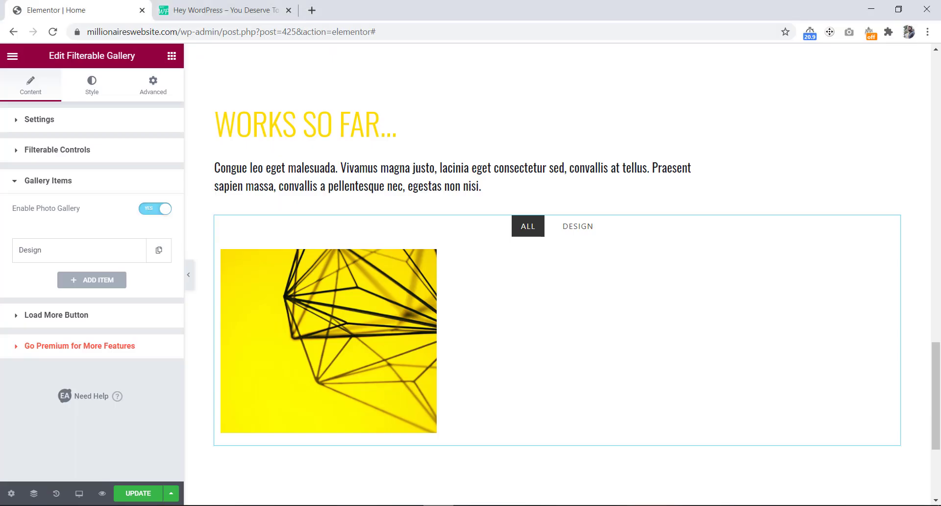
- Duplicate the Design gallery item and set both the control name and the item name of the copy to Code
left_click(158, 250)
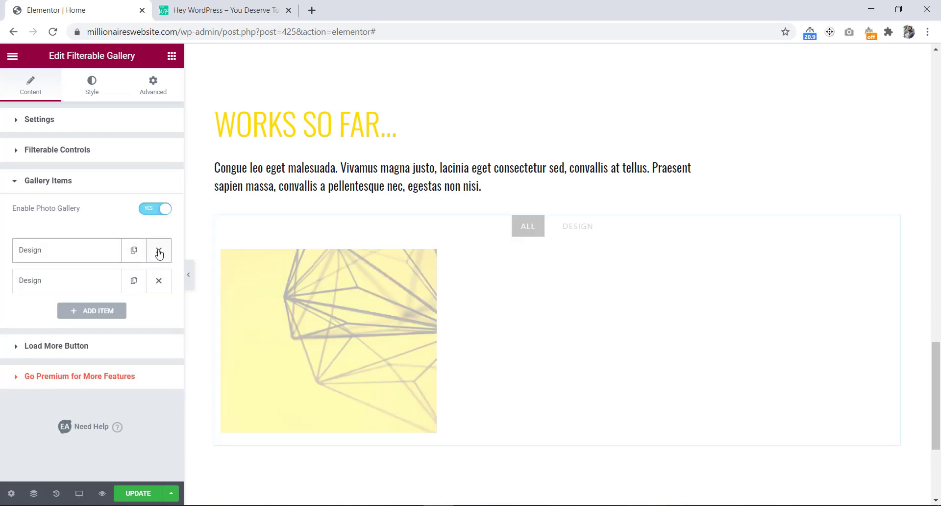
left_click(77, 280)
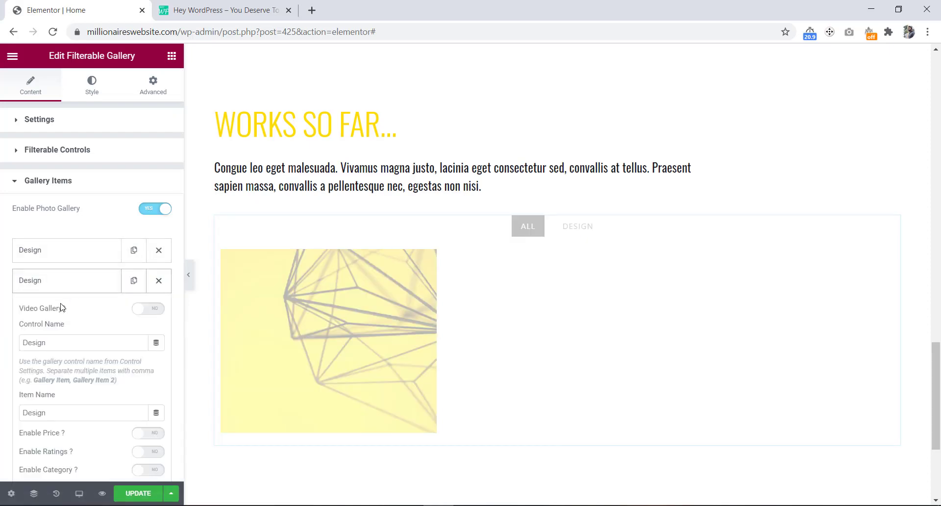
left_click_drag(55, 342, 13, 347)
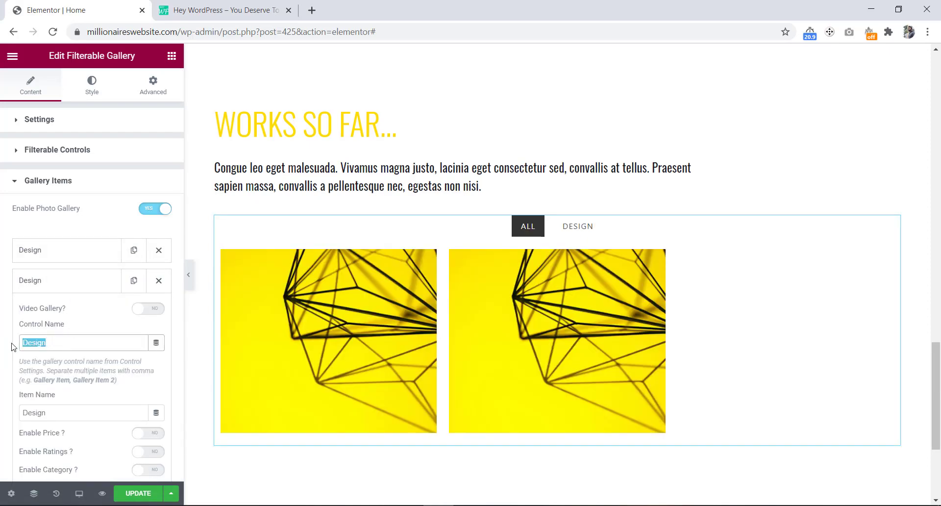
type("Code")
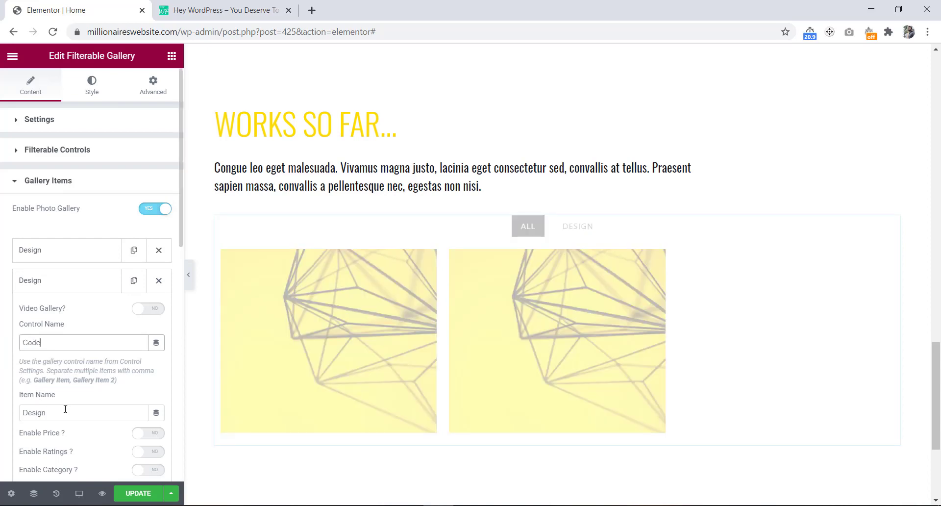
left_click(65, 409)
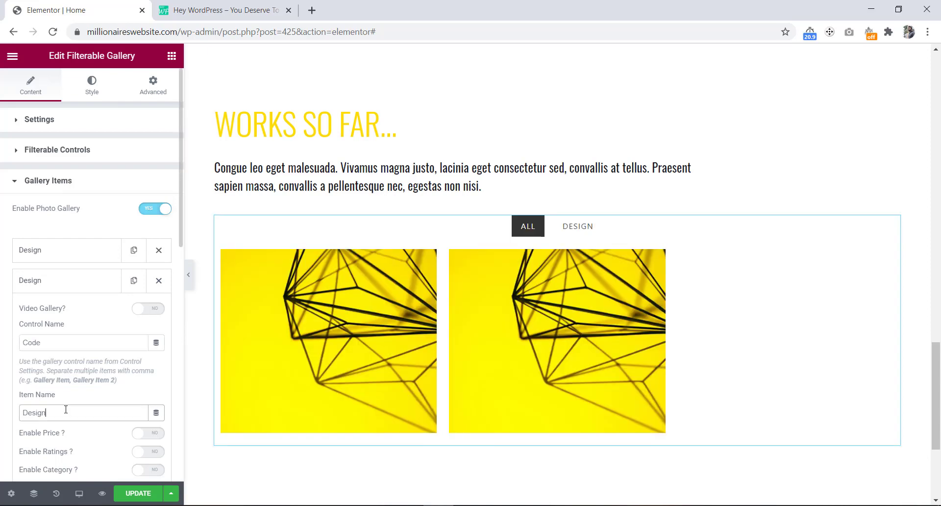
left_click_drag(53, 411, 20, 416)
type("Code")
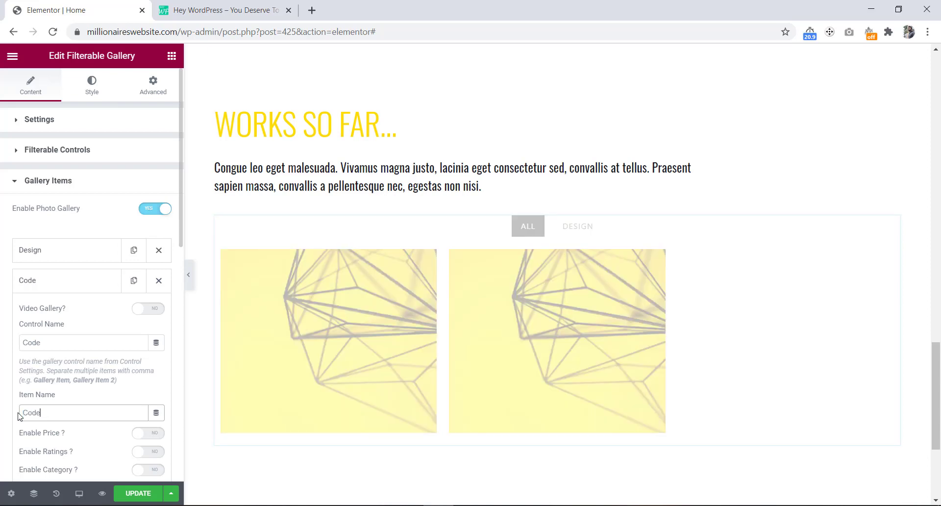
- Replace the Code item's image with the photo of the man holding the CODE note from the media library
scroll(95, 396, "down", 4)
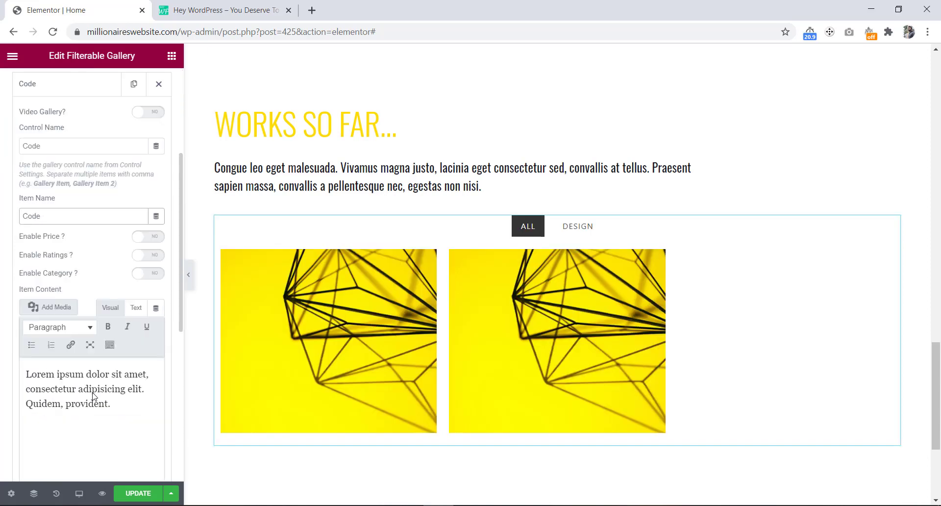
scroll(4, 334, "down", 5)
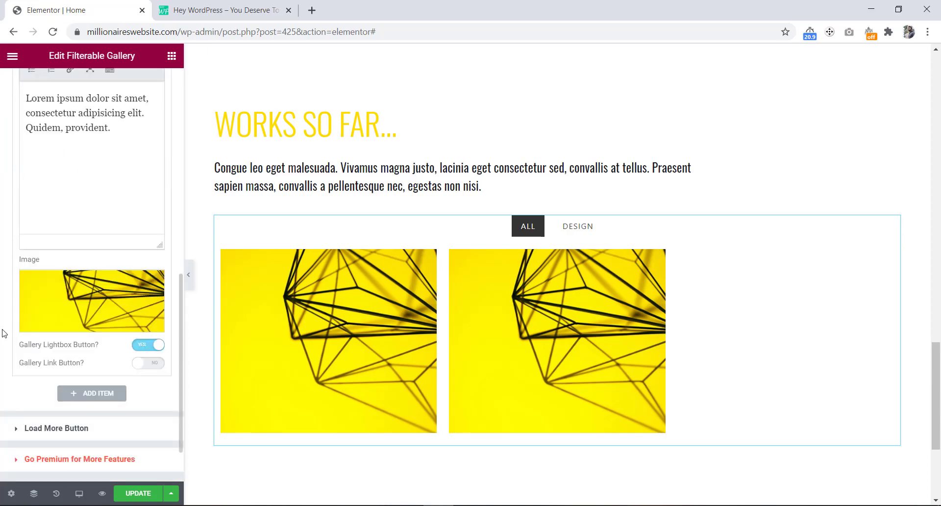
left_click(66, 294)
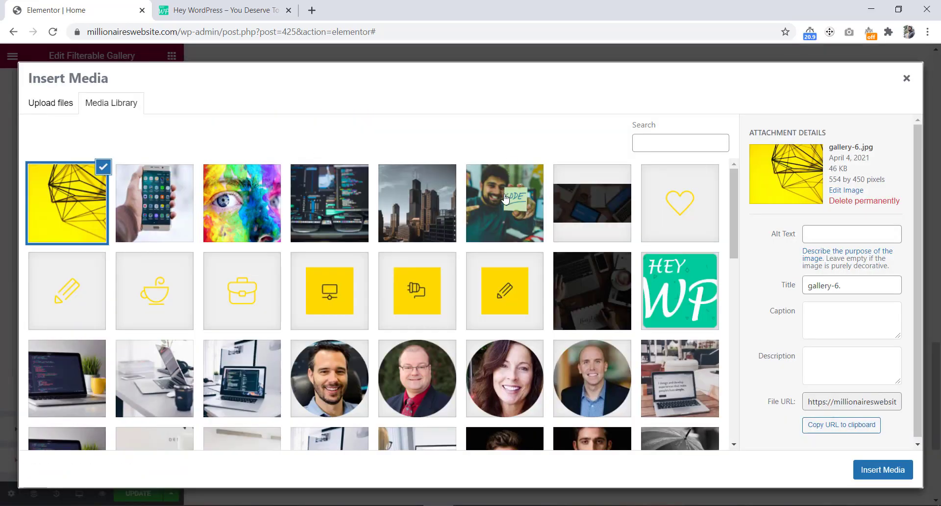
left_click(510, 182)
left_click(875, 470)
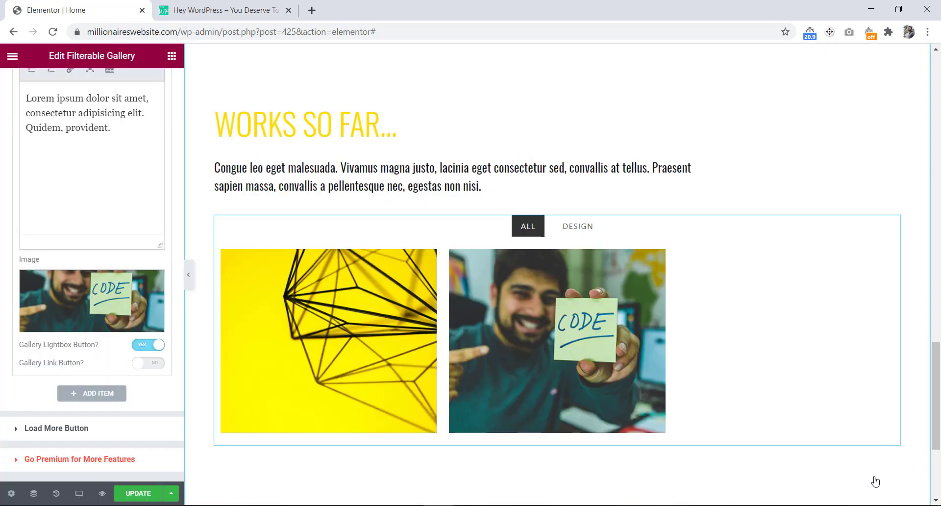
scroll(110, 249, "up", 1)
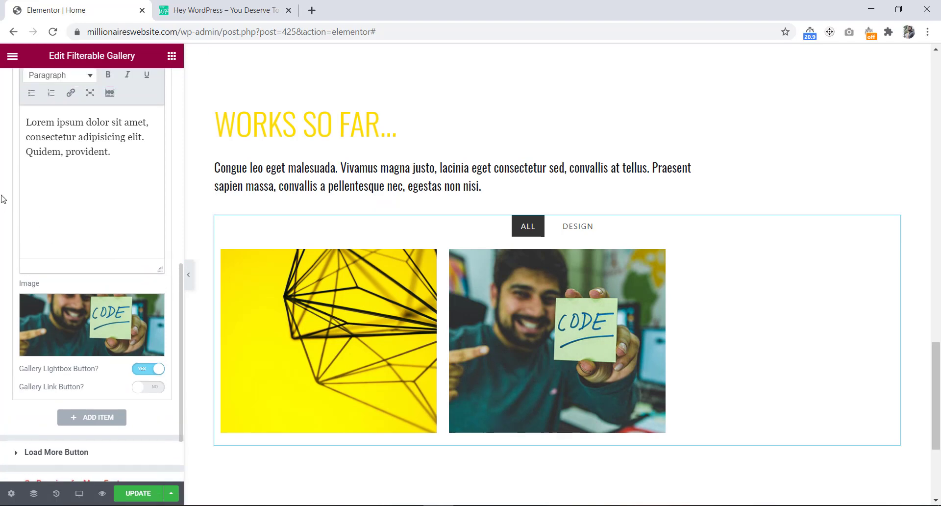
- Duplicate the Code gallery item and replace the copy's image with the photo of glasses in front of code screens
scroll(2, 198, "up", 10)
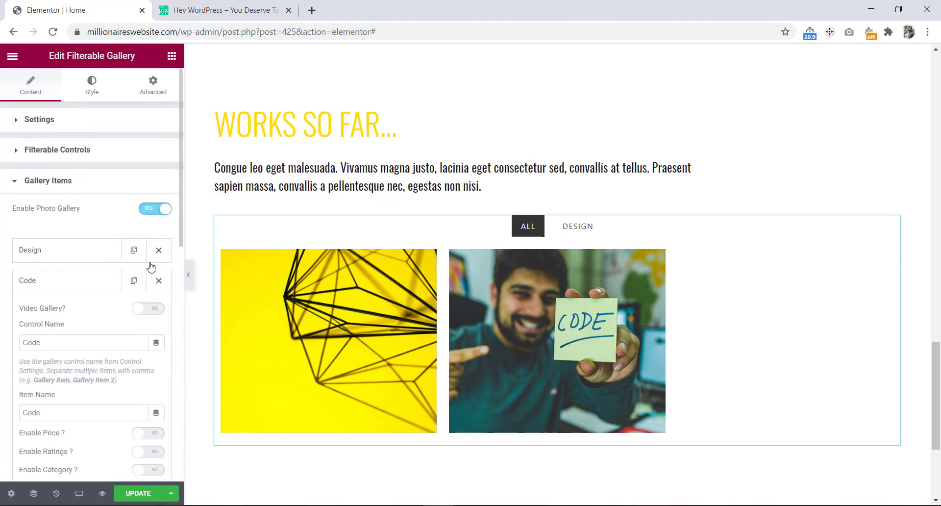
left_click(134, 282)
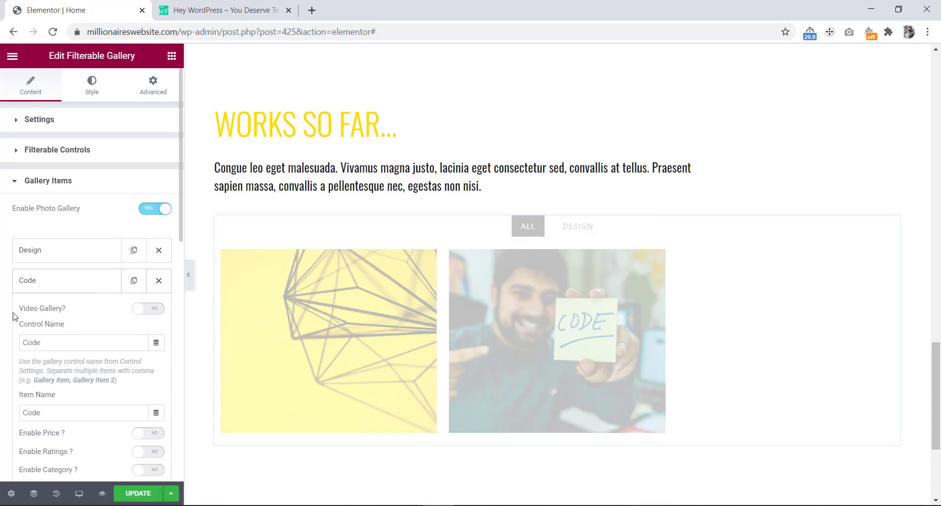
scroll(3, 319, "down", 10)
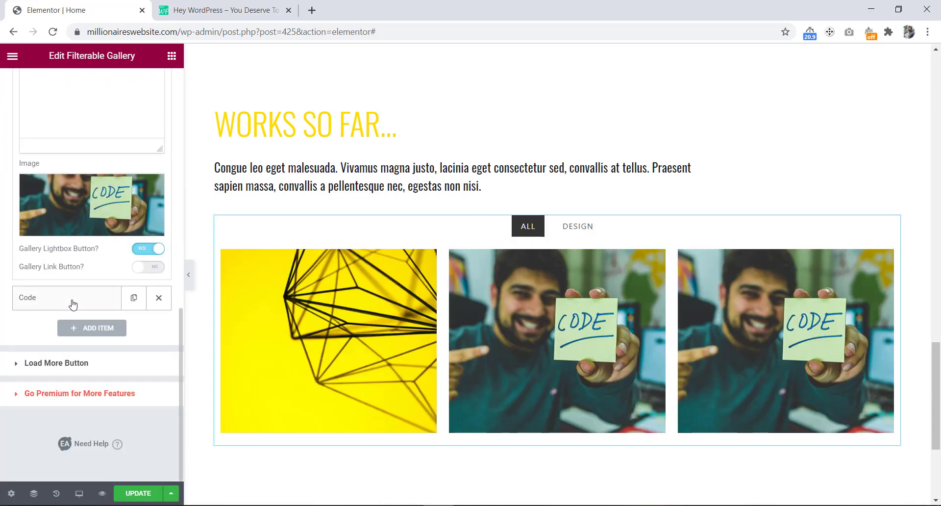
left_click(69, 297)
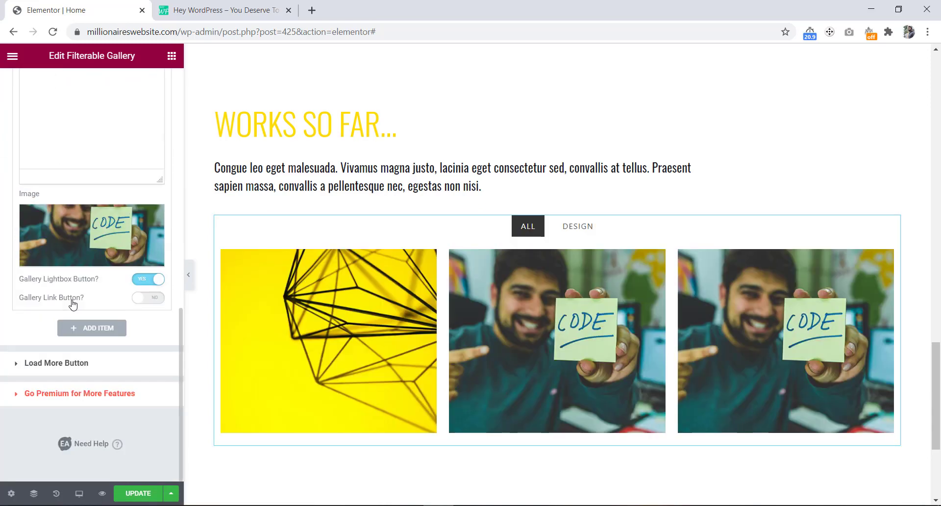
left_click(90, 231)
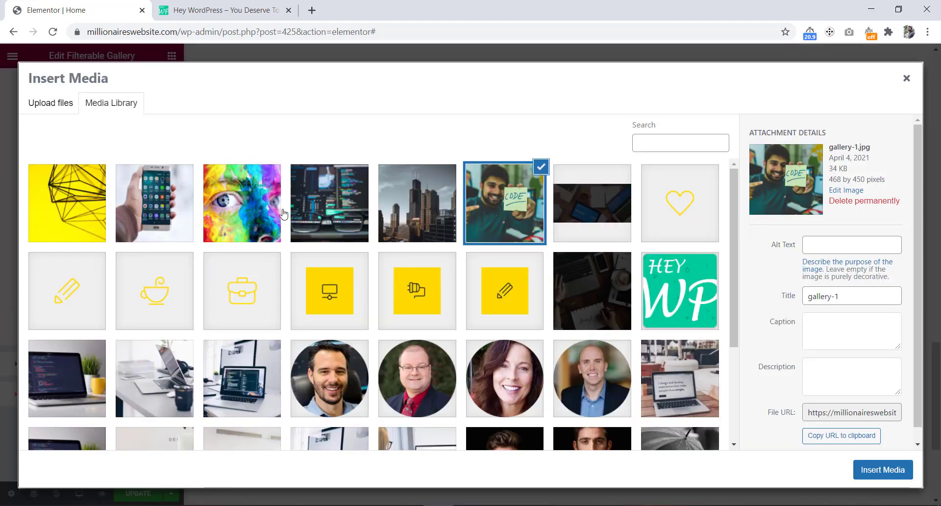
left_click(343, 216)
left_click(882, 469)
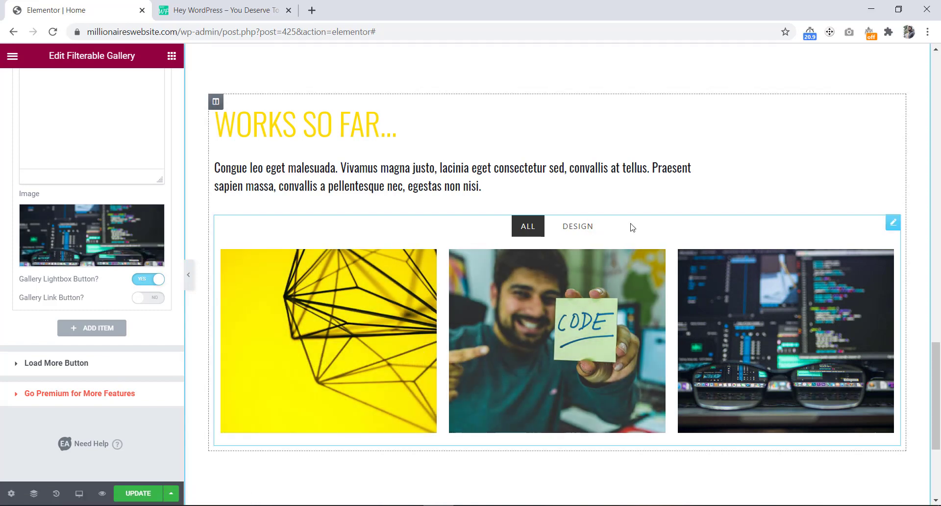
- Duplicate the Design entry in the filterable controls and rename the copy to Code
scroll(154, 206, "up", 1)
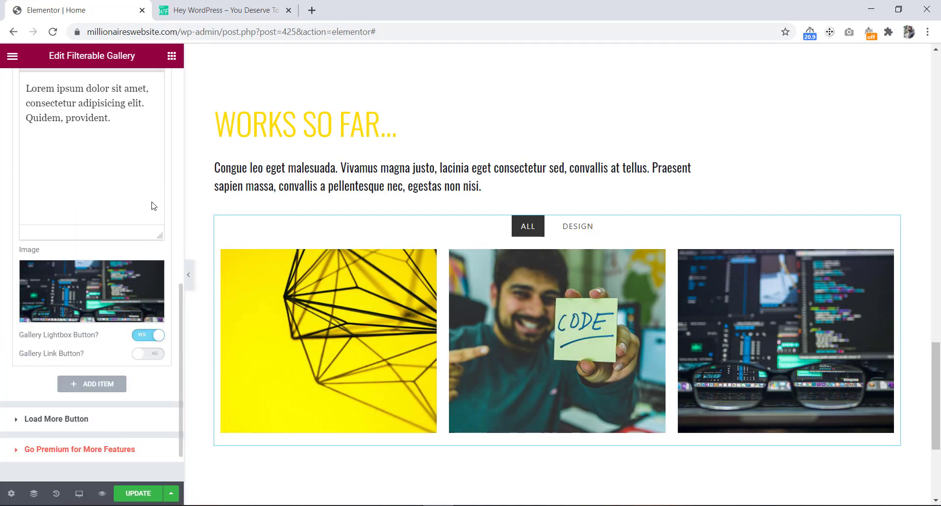
scroll(2, 161, "up", 12)
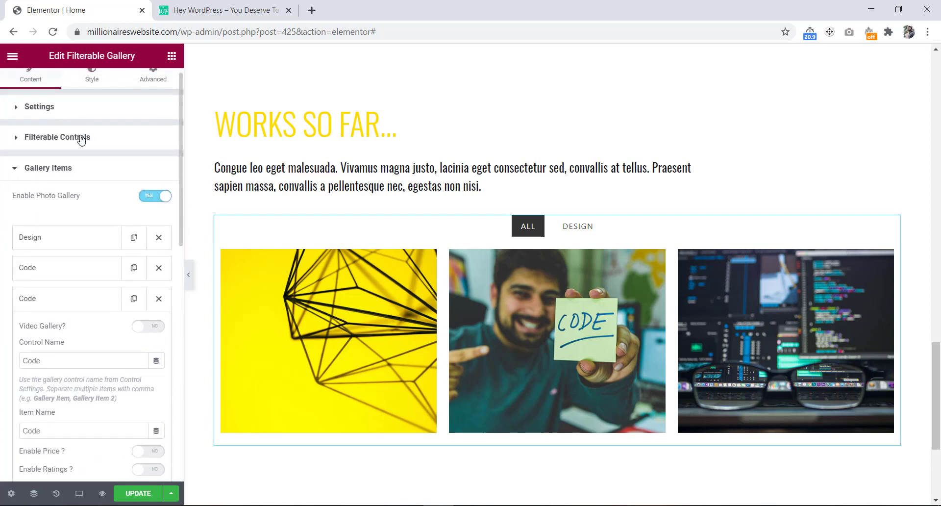
left_click(81, 139)
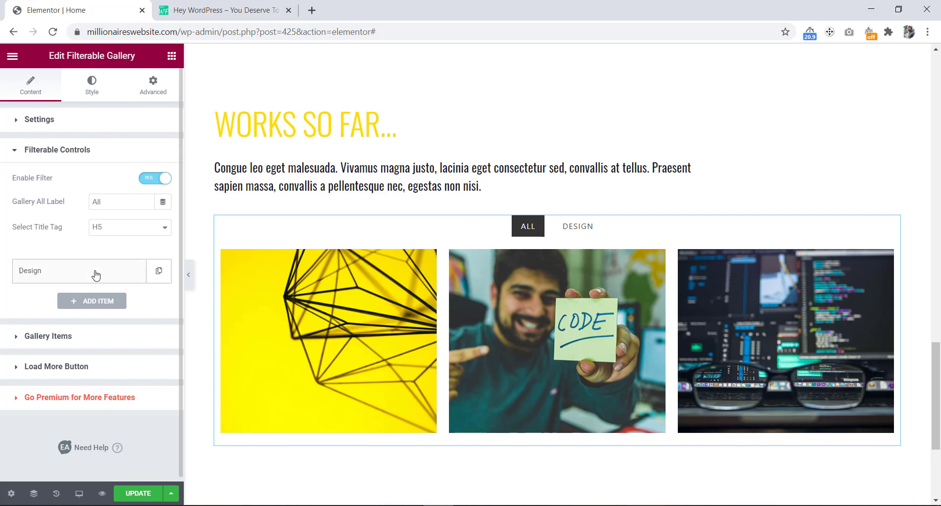
left_click(158, 271)
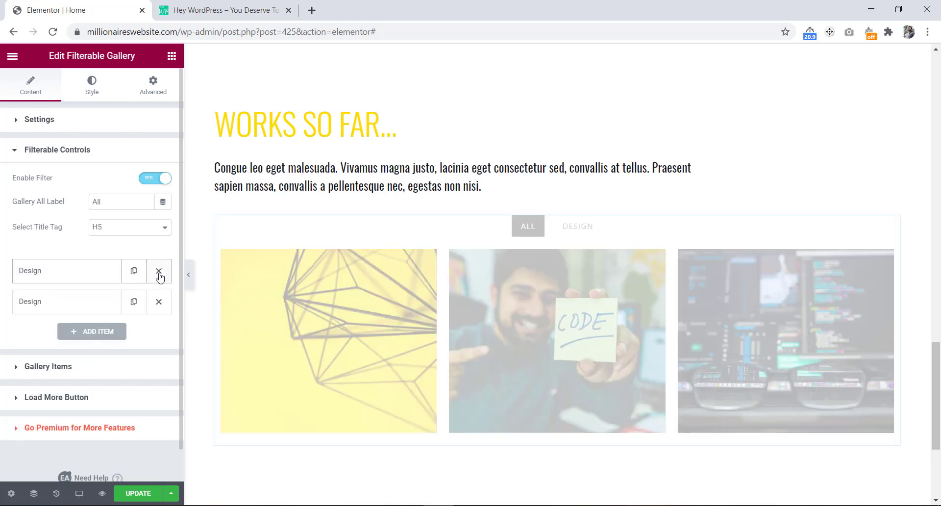
left_click(79, 302)
left_click_drag(55, 350, 22, 348)
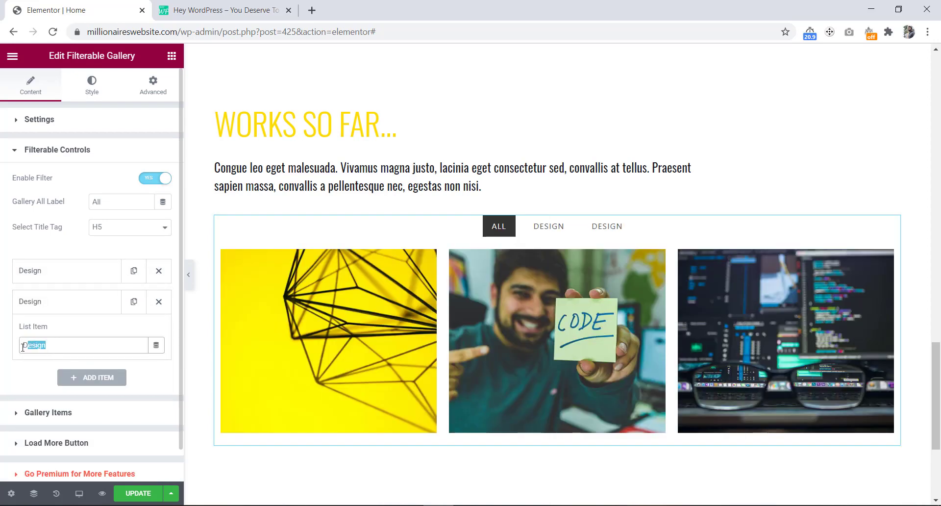
type("Code")
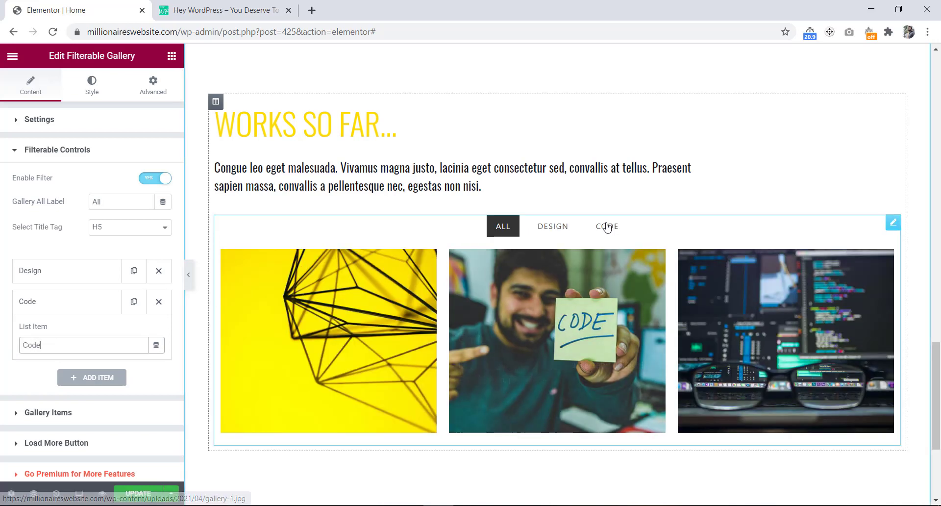
- Test the Code, Design and All filters in the gallery preview
left_click(607, 226)
left_click(567, 226)
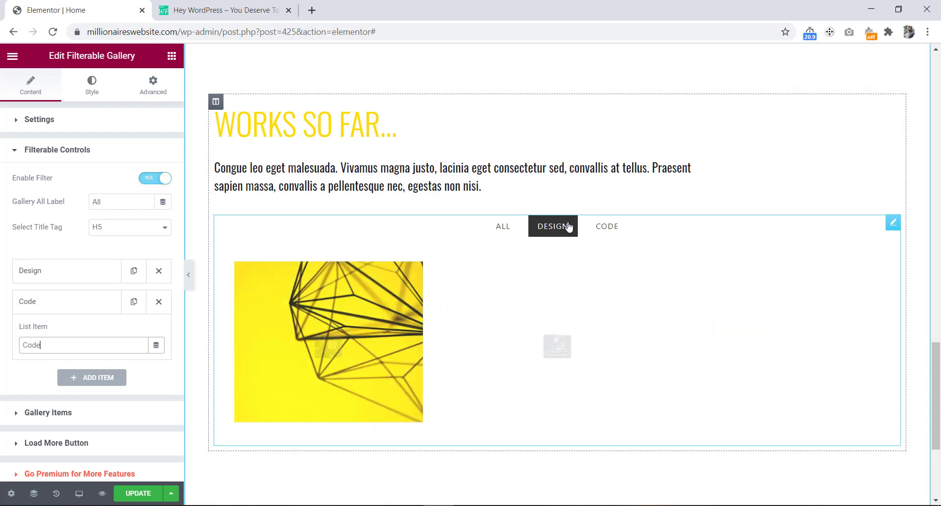
left_click(503, 226)
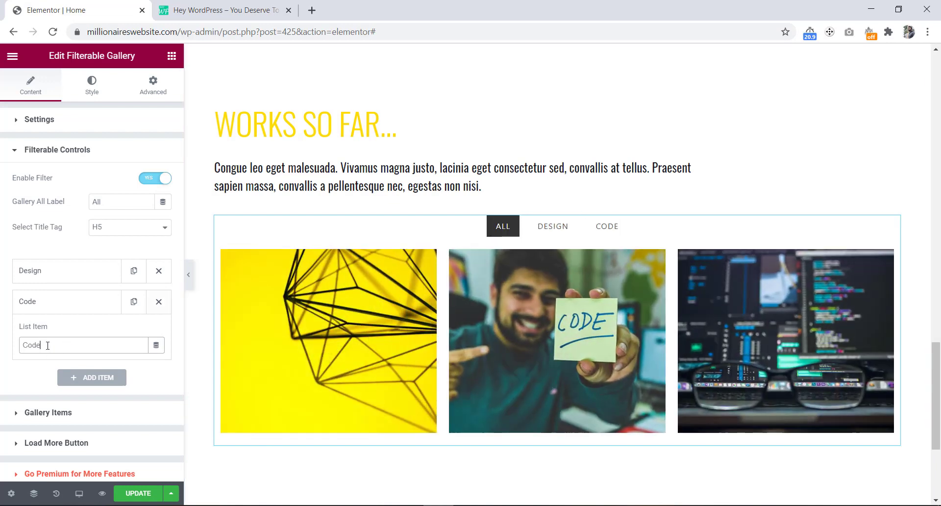
- Duplicate the last Code gallery item and set the copy's control name to Photography, following the categories in the Photoshop mockup
scroll(48, 346, "down", 1)
scroll(48, 345, "down", 1)
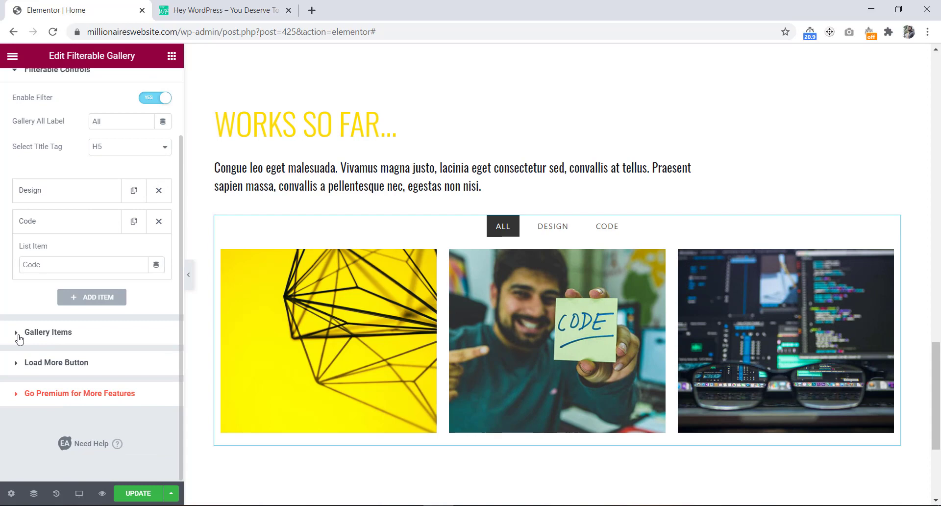
left_click(19, 338)
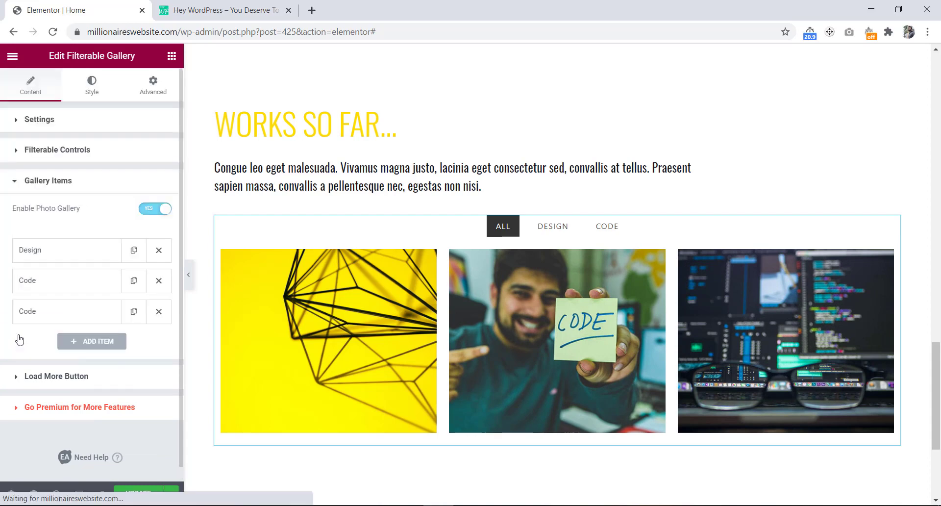
left_click(134, 312)
left_click(88, 342)
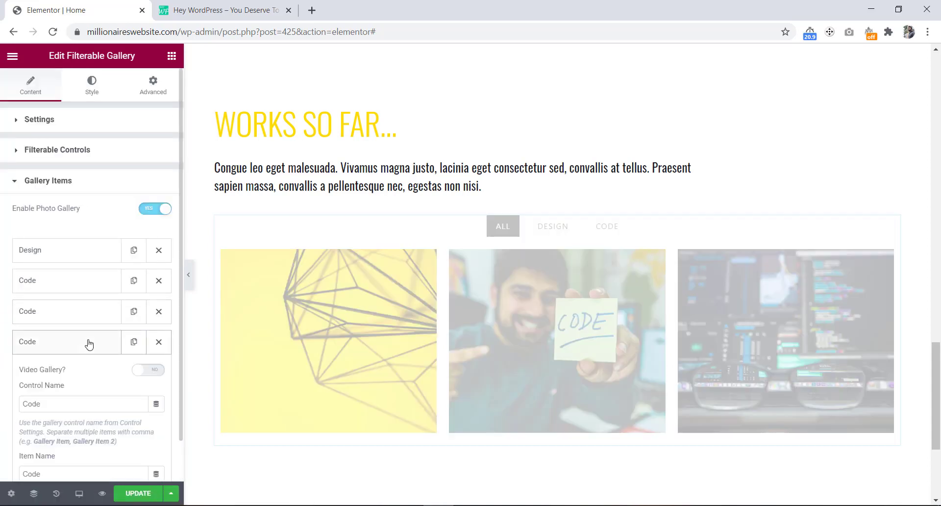
key("alt+Tab")
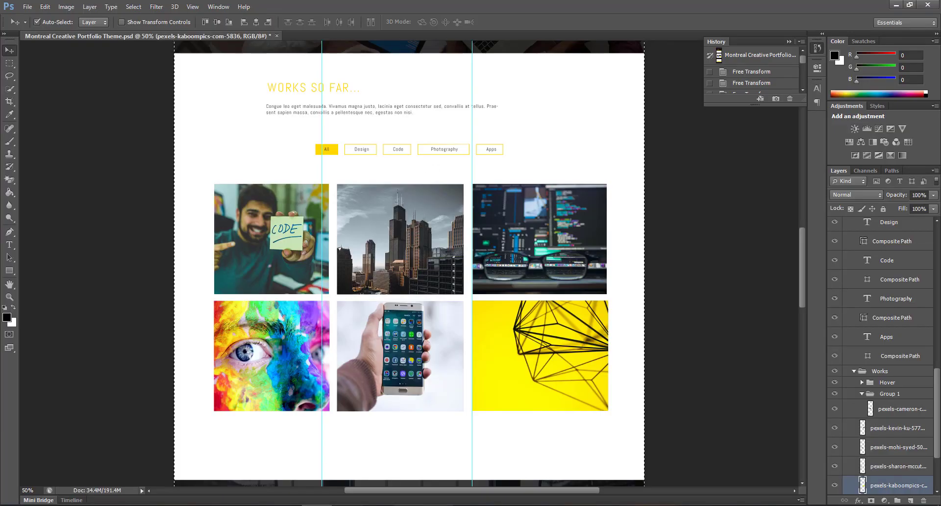
key("alt+Tab")
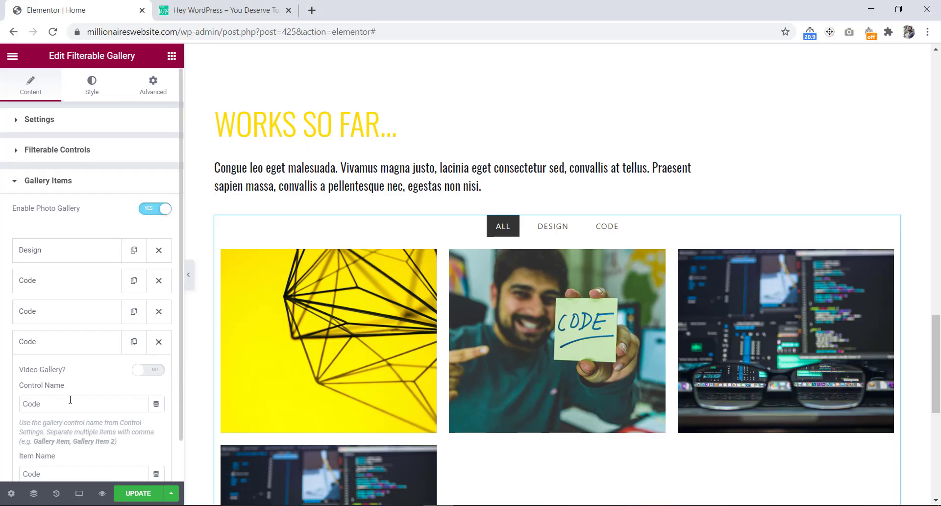
left_click_drag(70, 399, 12, 404)
type("F")
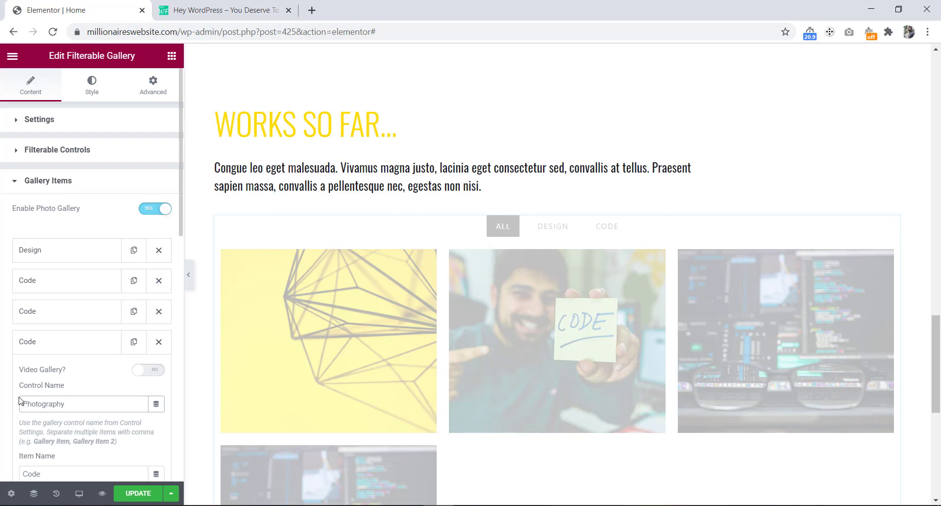
- Replace the Photography item's image with the city skyline photo gallery-2.jpg and check it in the preview
scroll(84, 378, "down", 5)
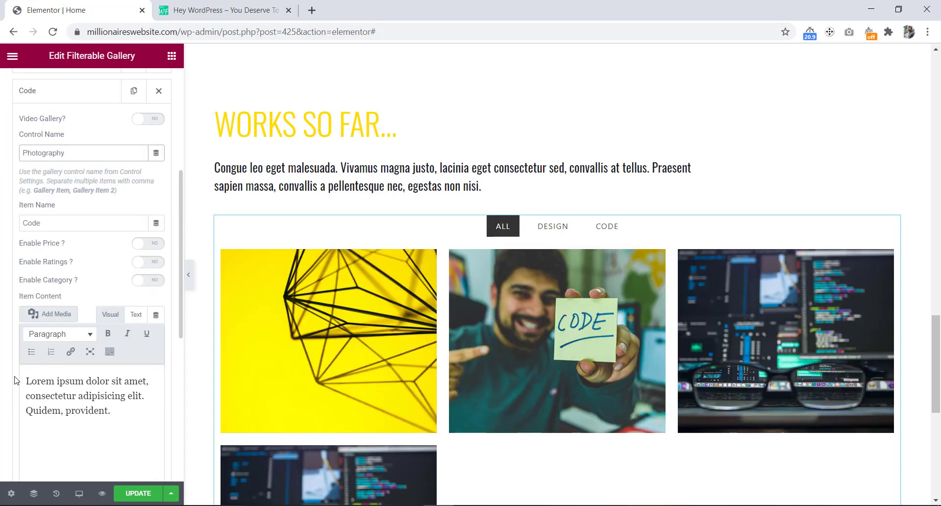
scroll(15, 380, "down", 8)
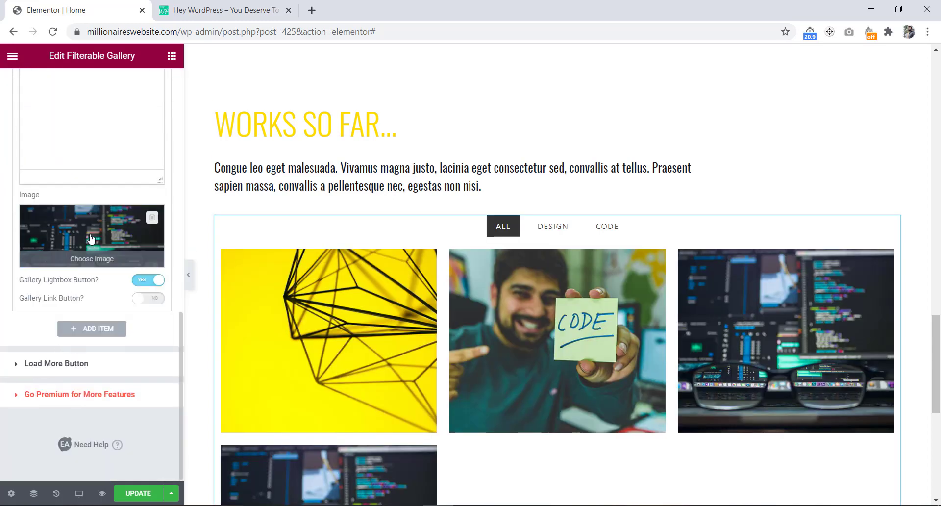
left_click(90, 239)
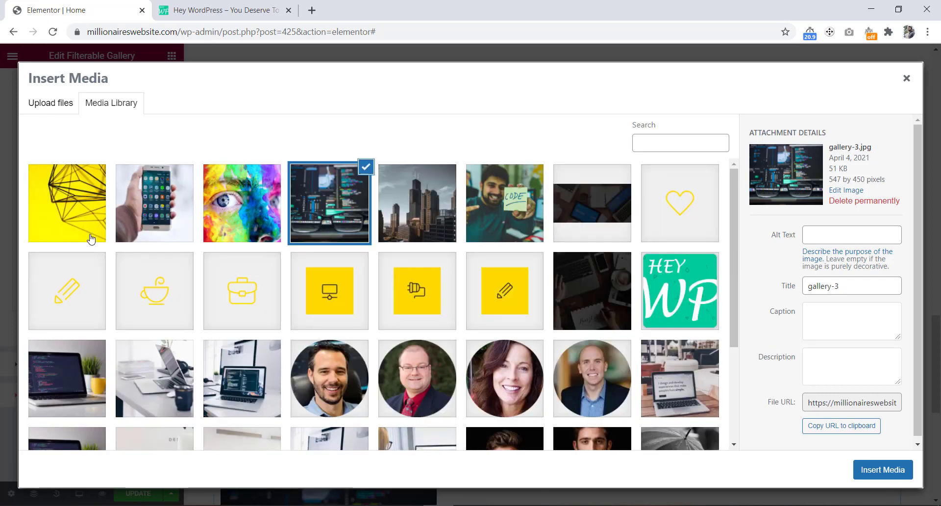
left_click(419, 218)
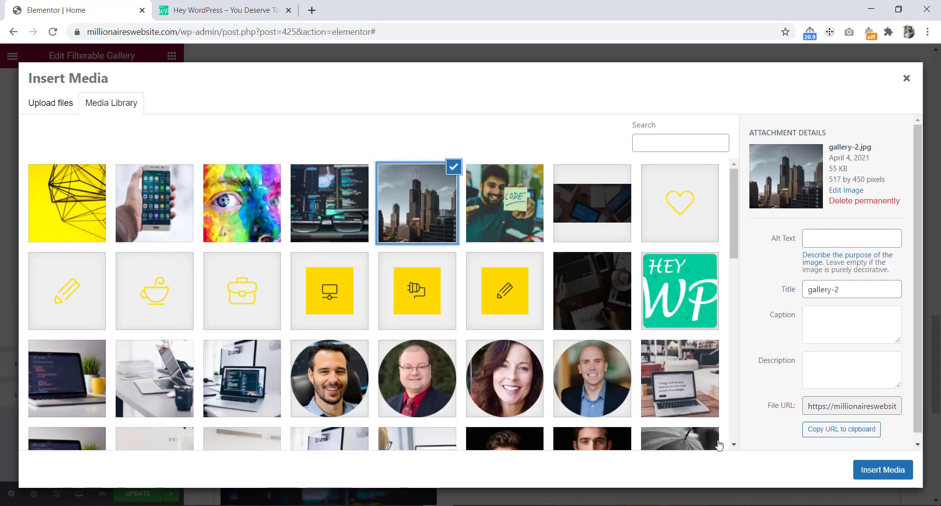
left_click(856, 468)
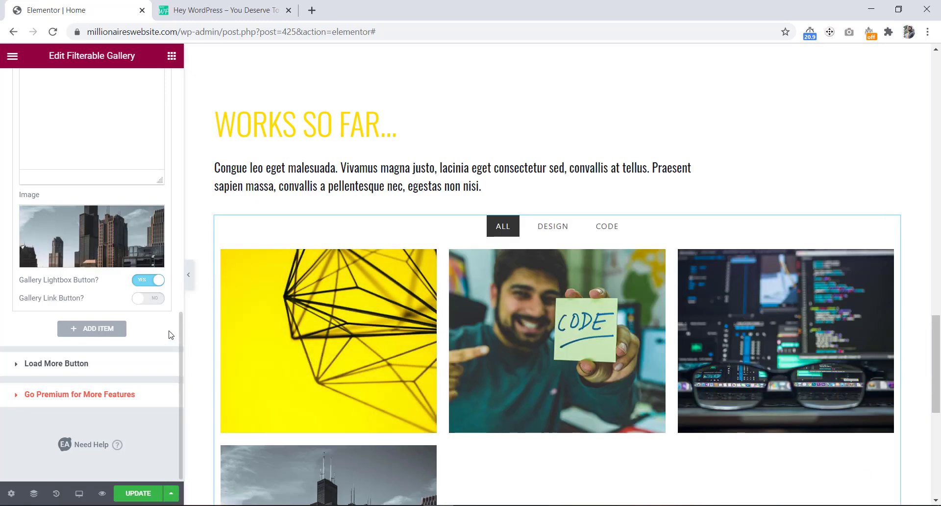
scroll(275, 353, "down", 4)
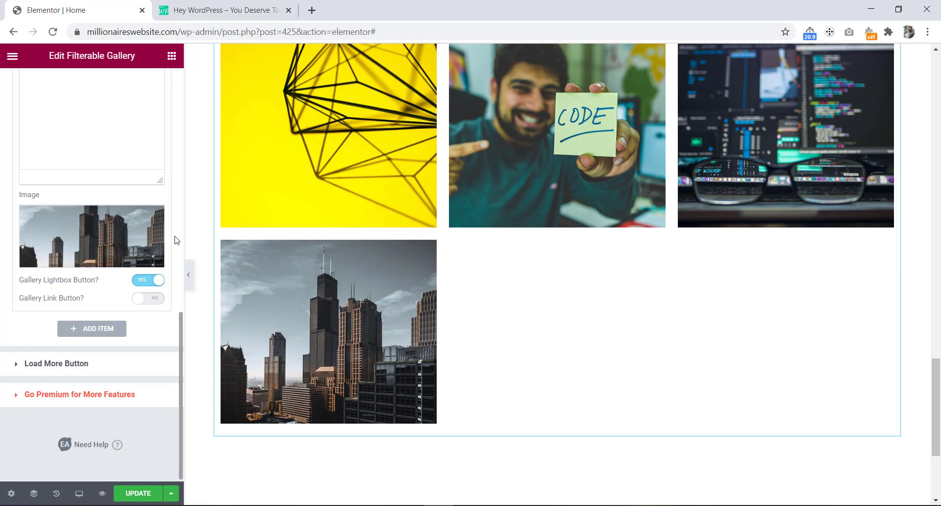
scroll(326, 168, "up", 3)
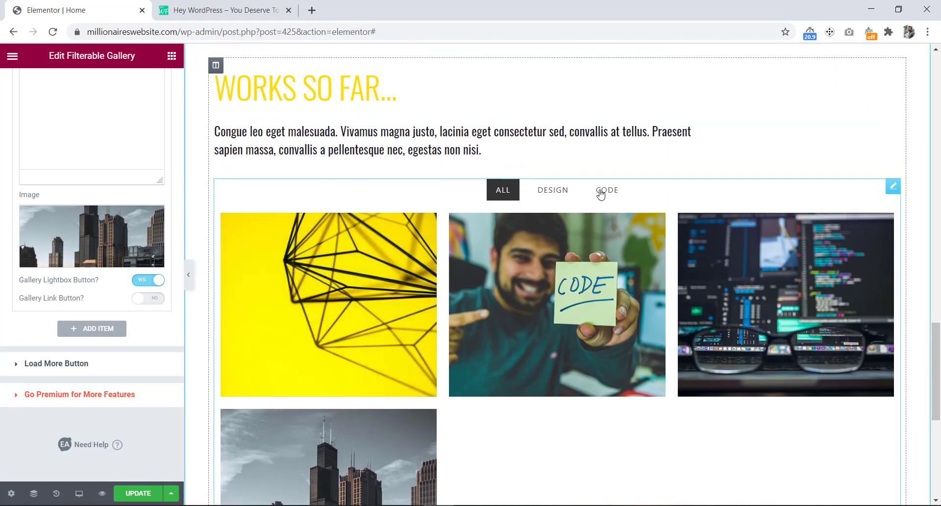
- Duplicate the Code entry in the filterable controls and rename the copy to Photography
scroll(178, 190, "up", 10)
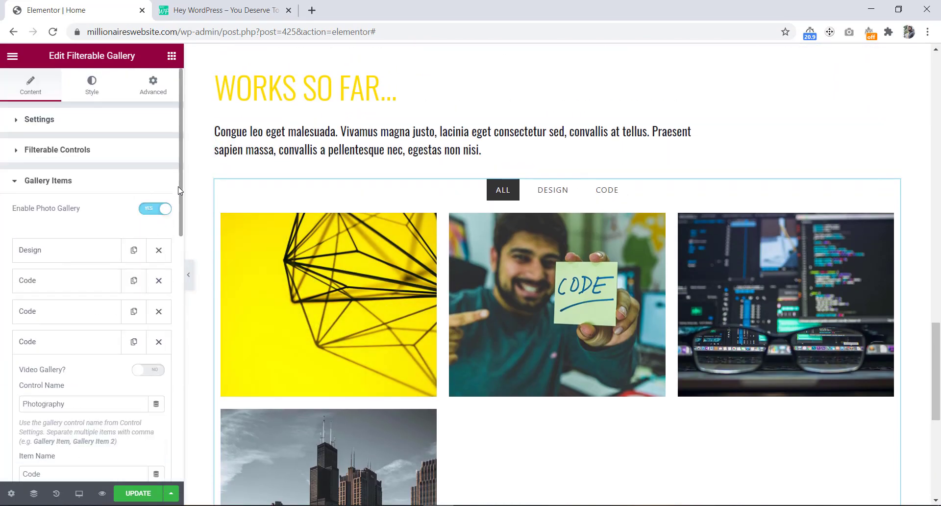
left_click(57, 152)
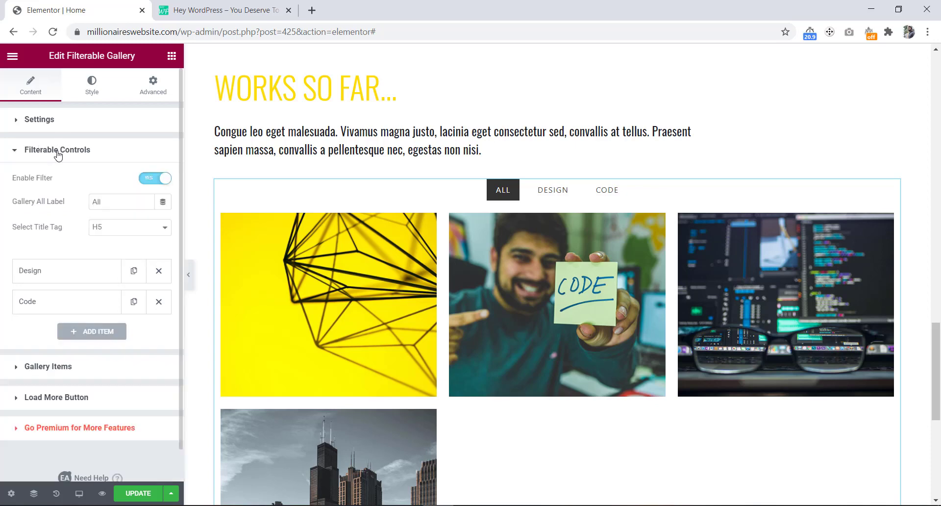
left_click(134, 302)
left_click(79, 331)
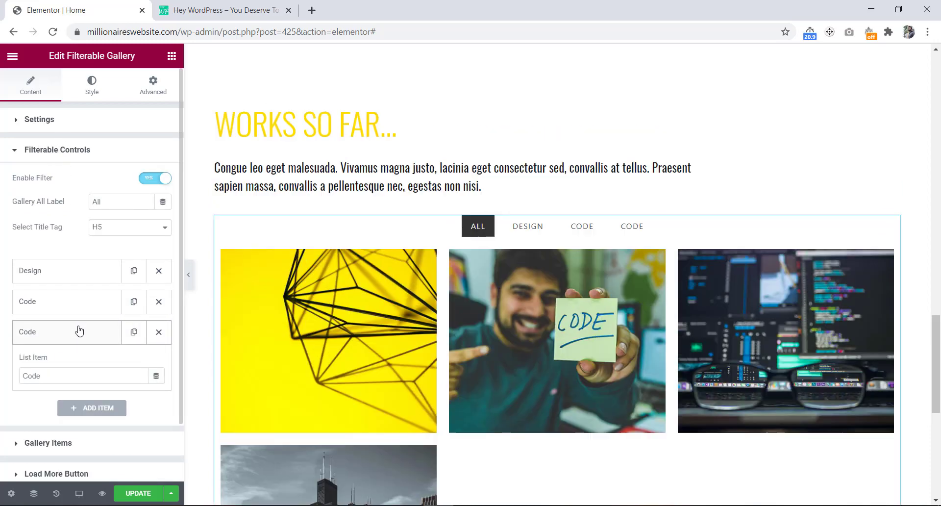
left_click_drag(58, 375, 19, 373)
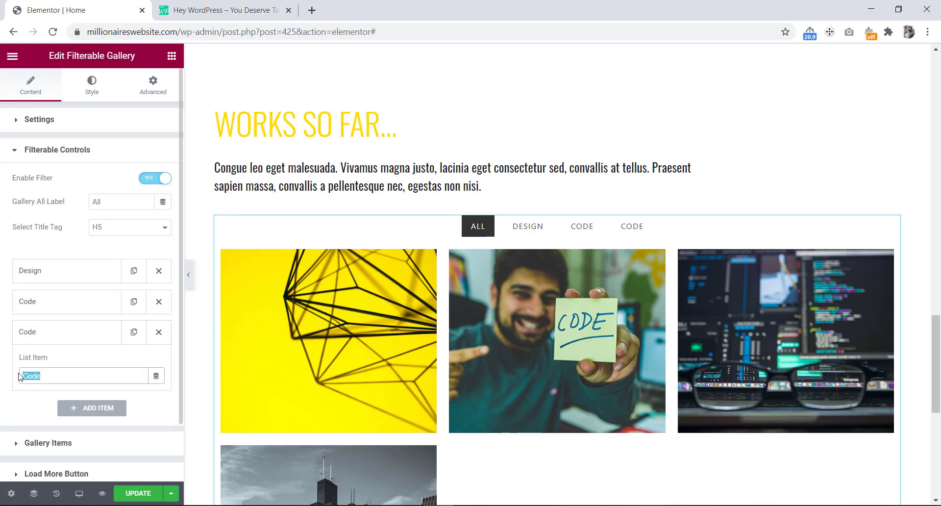
type("Photography")
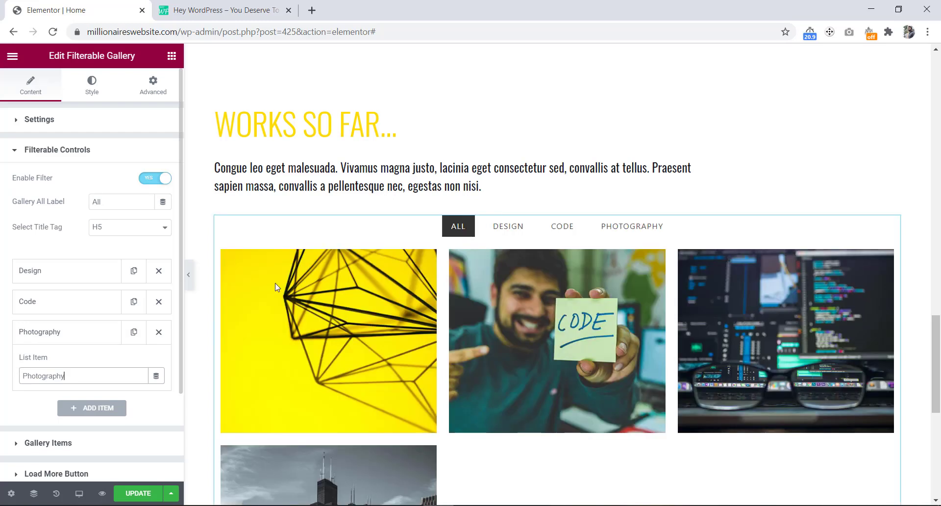
- Test the Photography and All filters in the preview and check the filter categories in the Photoshop mockup
left_click(639, 231)
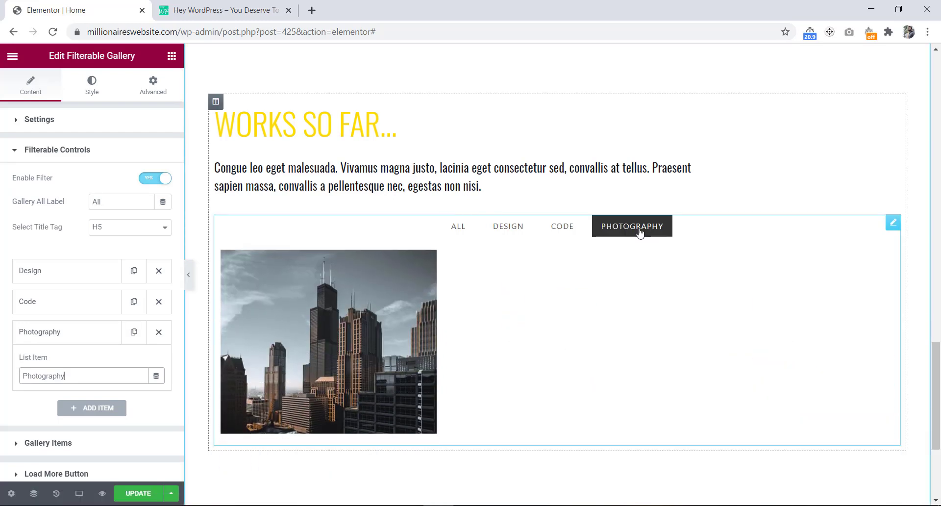
left_click(460, 228)
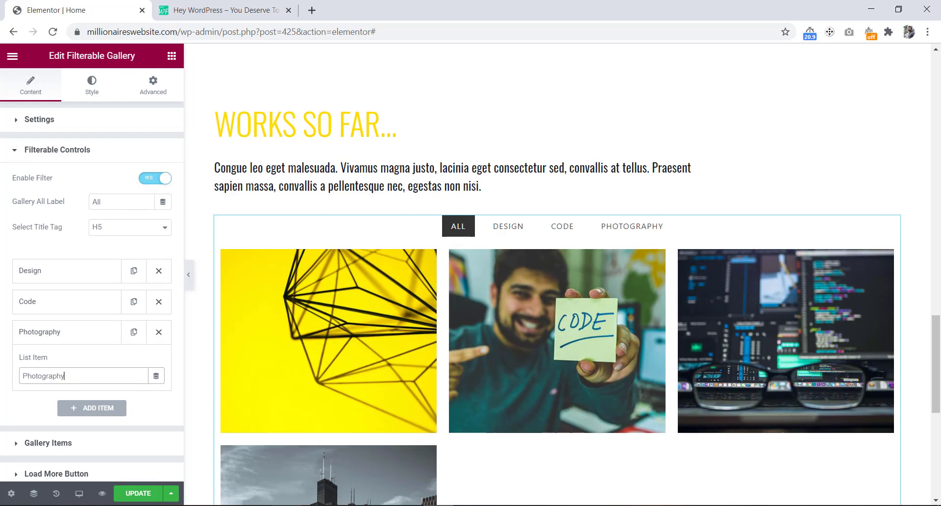
key("alt+Tab")
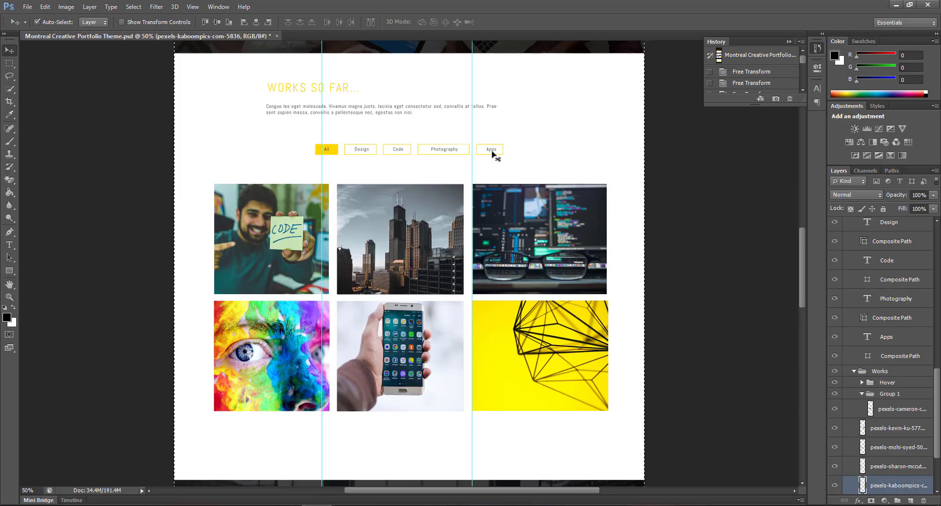
- Return to the Elementor editor, duplicate the last Code gallery item and set the copy's control name to Apps
key("alt+Tab")
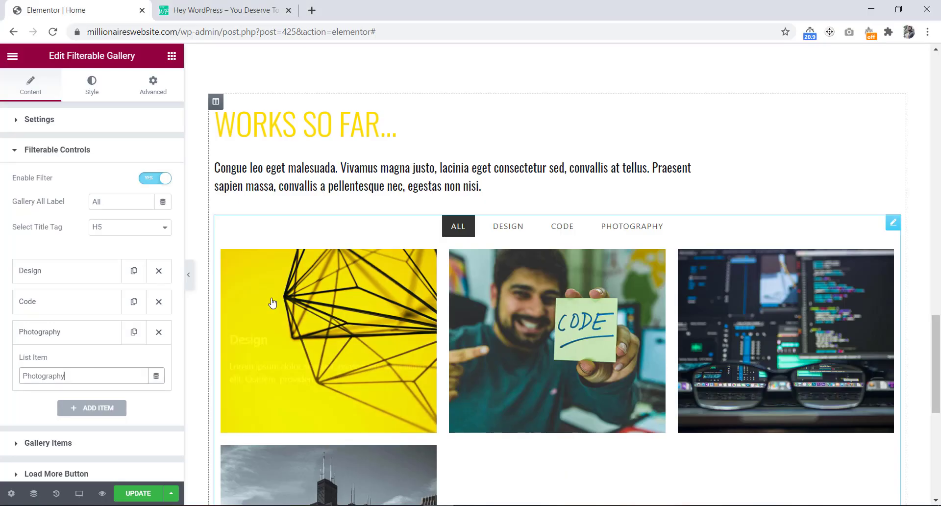
scroll(85, 281, "down", 2)
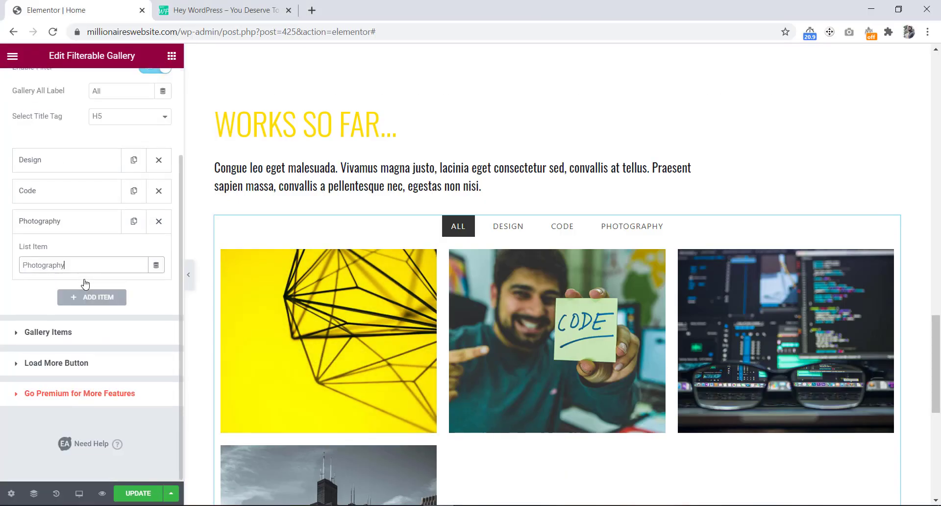
left_click(45, 334)
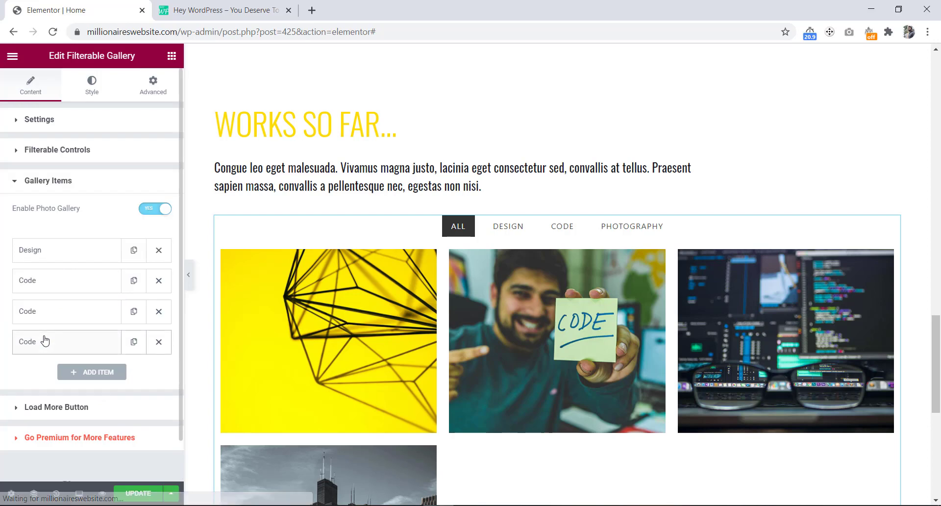
left_click(133, 348)
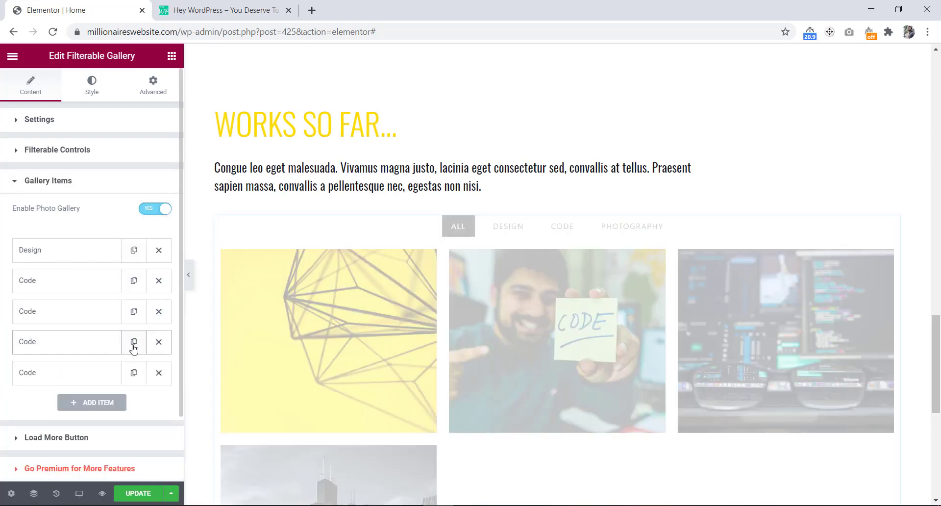
scroll(131, 348, "down", 1)
left_click(73, 311)
left_click(72, 374)
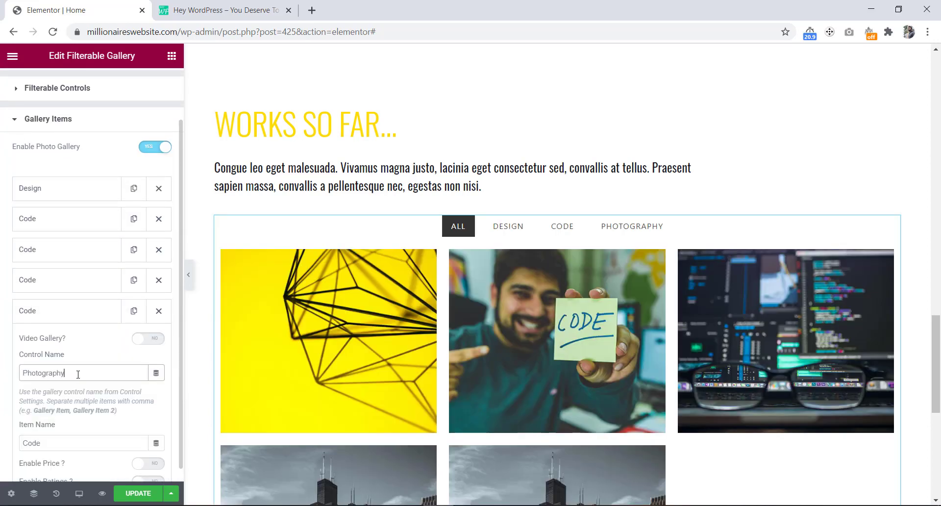
left_click_drag(78, 375, 15, 378)
type("A")
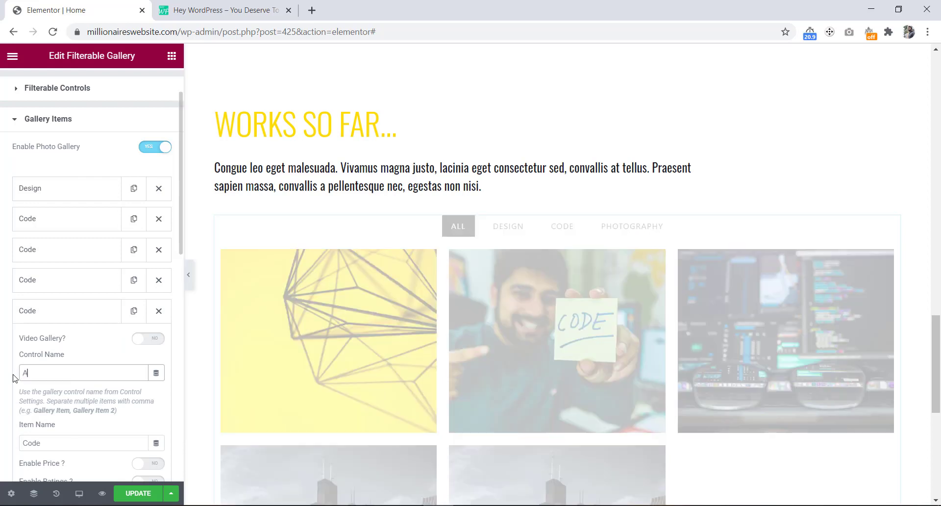
type("pps")
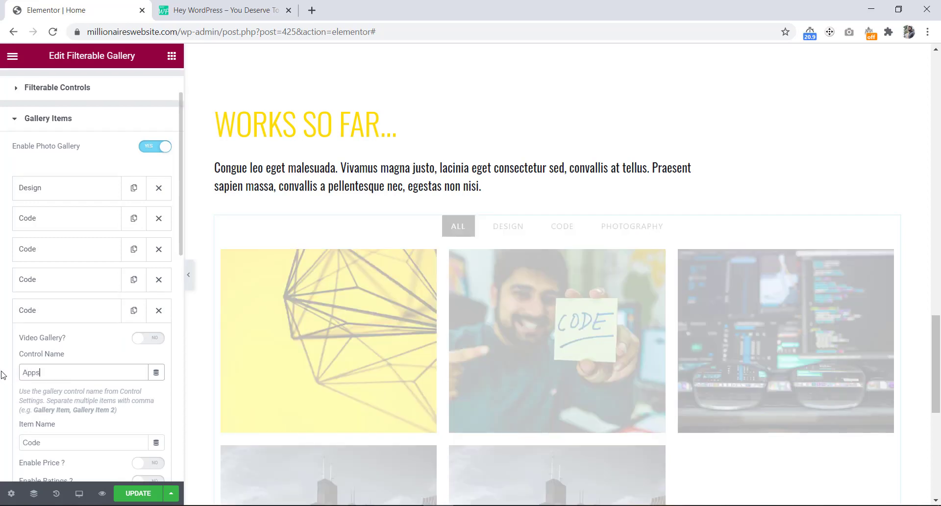
- Replace the new Apps gallery item's image with the photo of a hand holding a smartphone from the media library
scroll(91, 269, "down", 10)
left_click(91, 268)
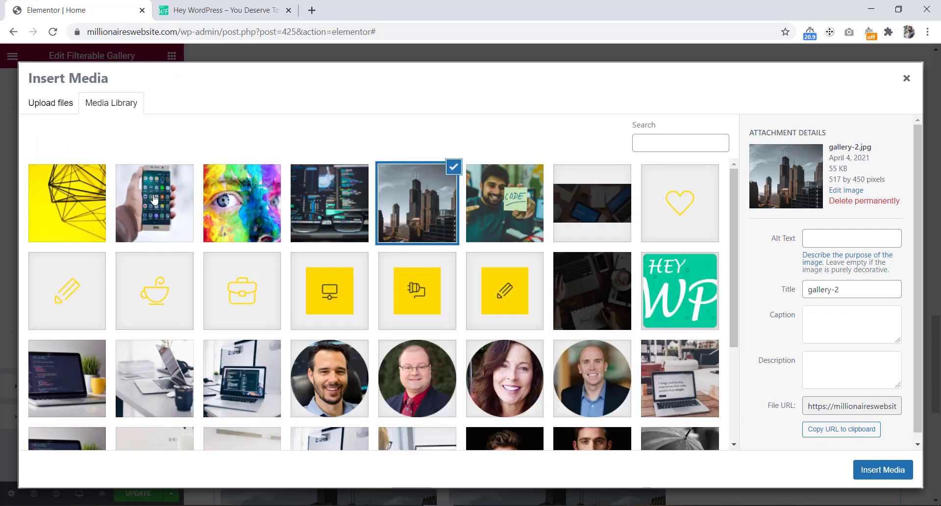
left_click(158, 208)
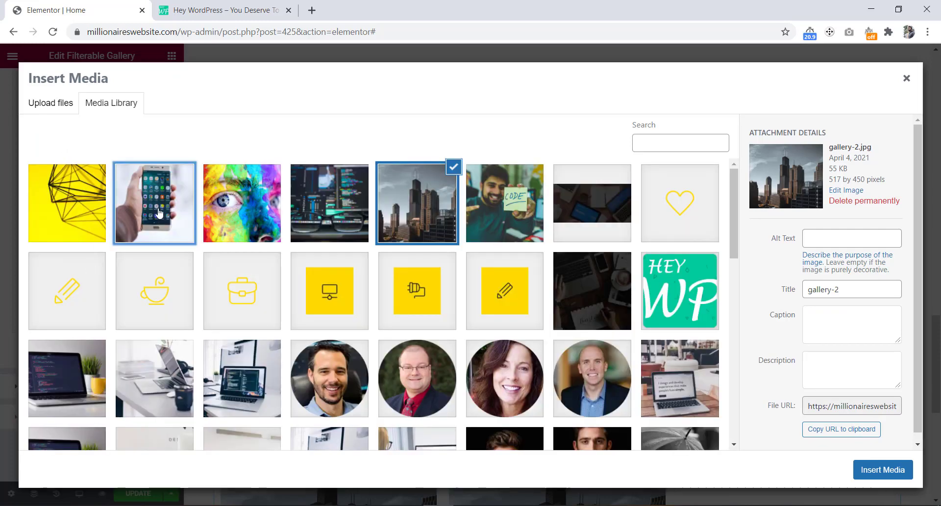
left_click(874, 475)
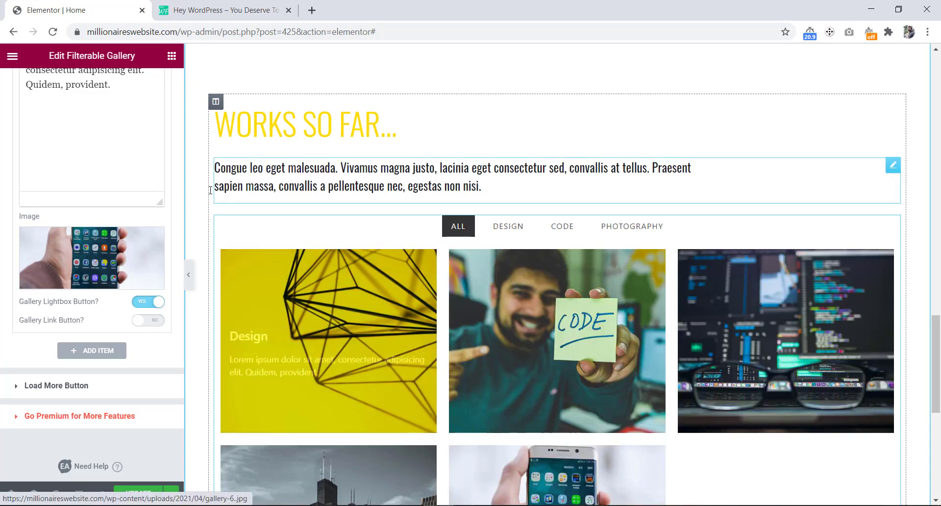
- Duplicate the Photography entry in the filterable controls, rename the copy to Apps, and set the phone gallery item's name to Apps
scroll(180, 189, "up", 8)
scroll(179, 189, "up", 3)
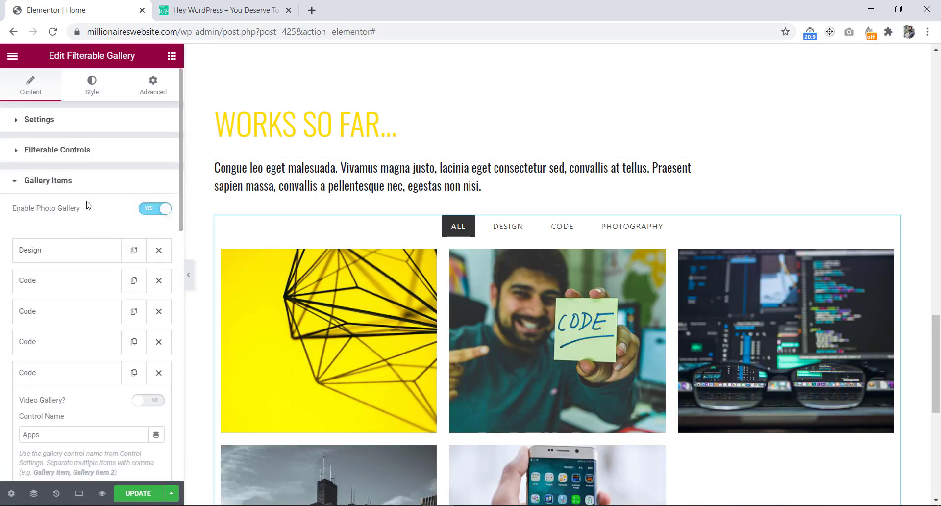
left_click(75, 156)
left_click(132, 337)
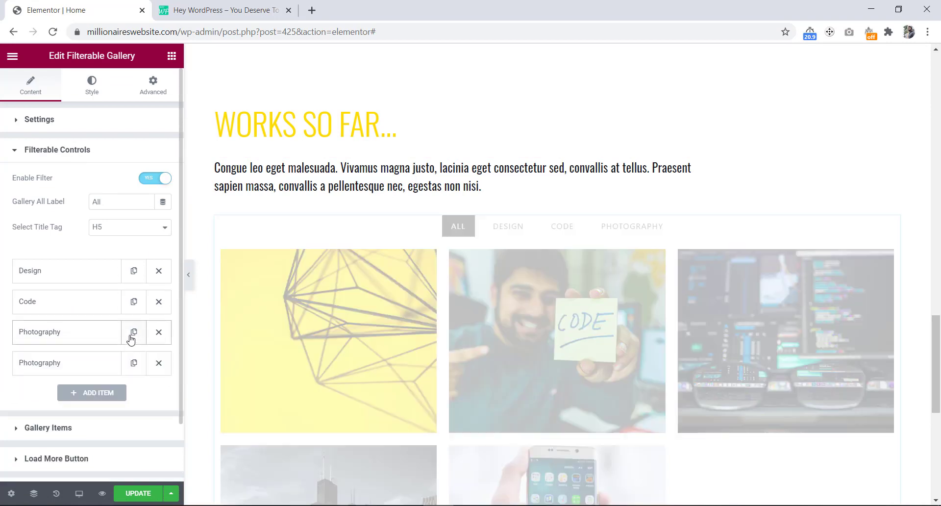
left_click(75, 362)
left_click_drag(75, 405, 19, 407)
type("Apps")
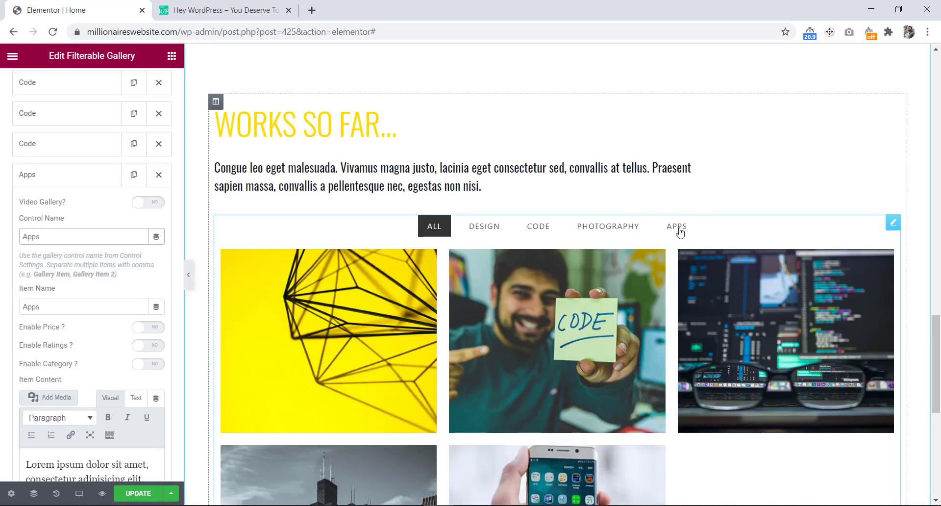
- Test the Apps and All filters in the gallery preview
left_click(679, 229)
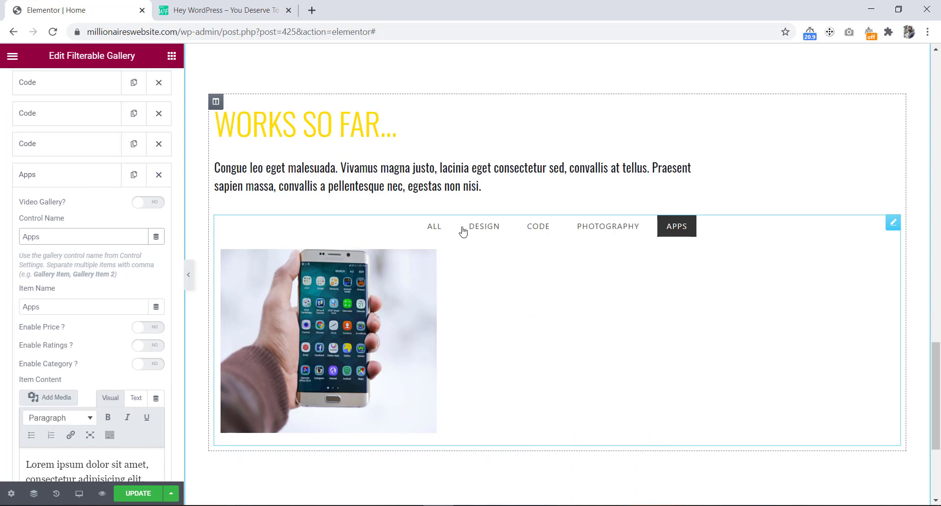
left_click(434, 227)
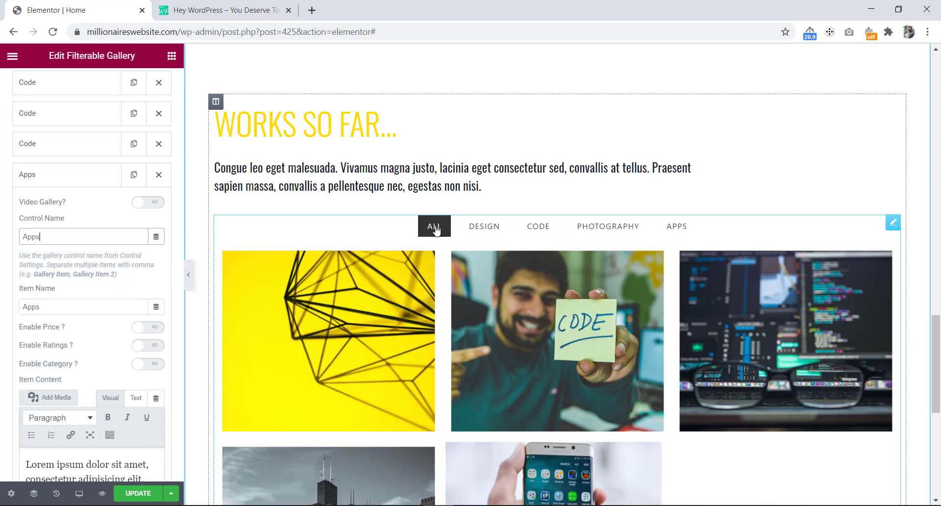
scroll(443, 294, "down", 2)
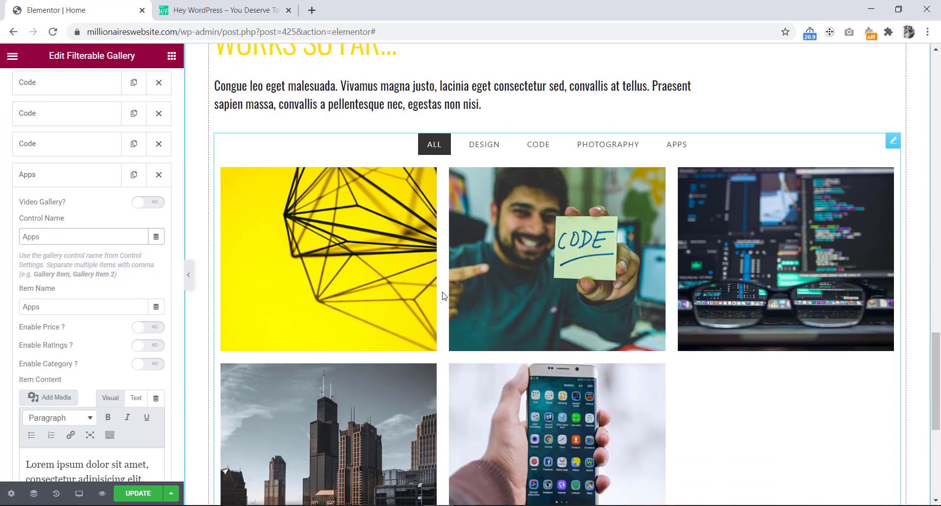
- Duplicate the Design gallery item and replace the copy's image with the painted eye photo gallery-4..jpg
scroll(443, 296, "up", 1)
scroll(63, 211, "up", 3)
scroll(63, 211, "up", 1)
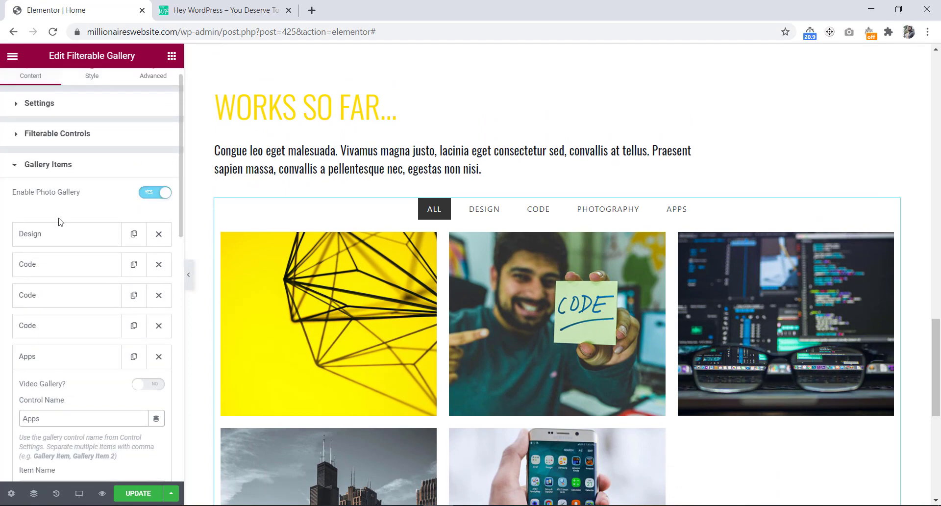
left_click(135, 236)
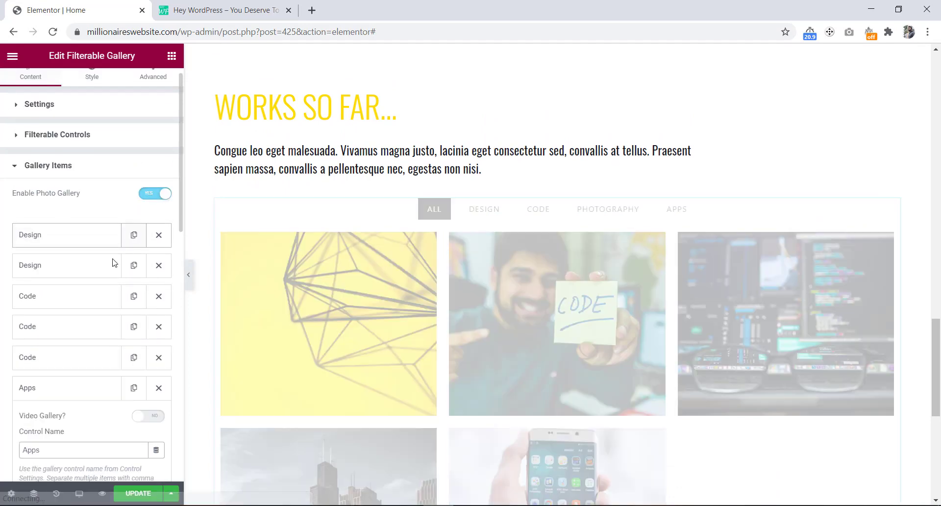
left_click(54, 266)
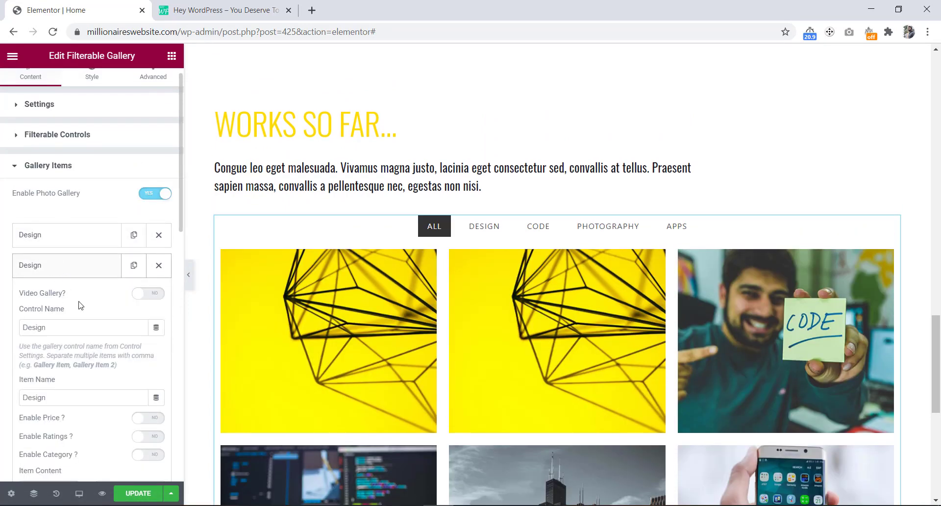
scroll(83, 314, "down", 5)
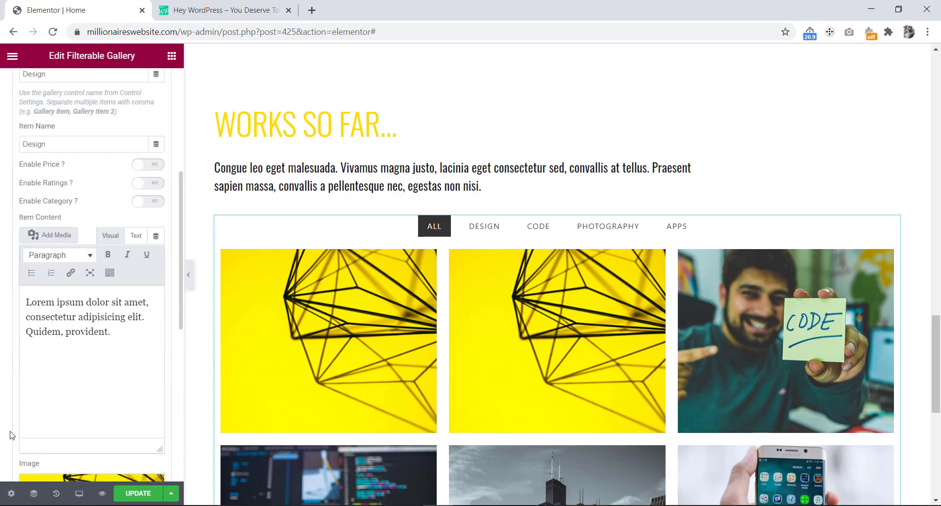
scroll(90, 321, "down", 4)
left_click(90, 327)
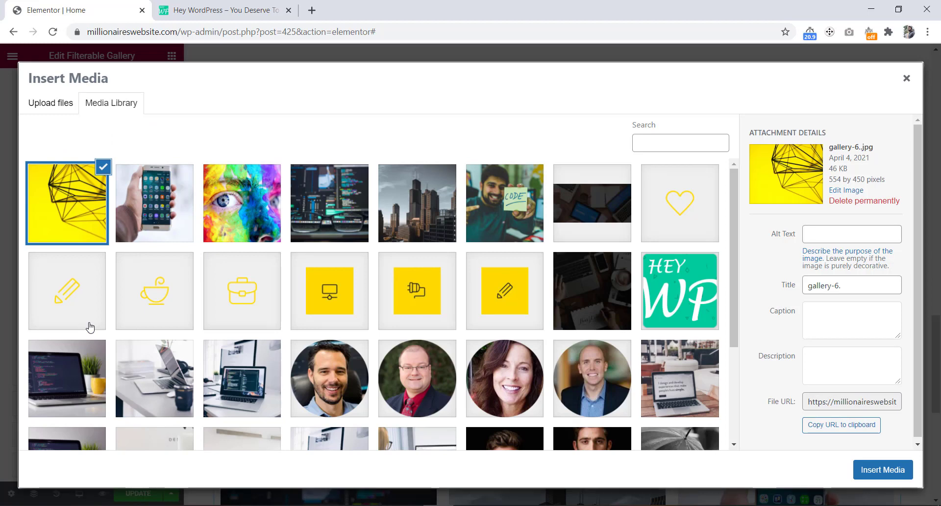
left_click(233, 208)
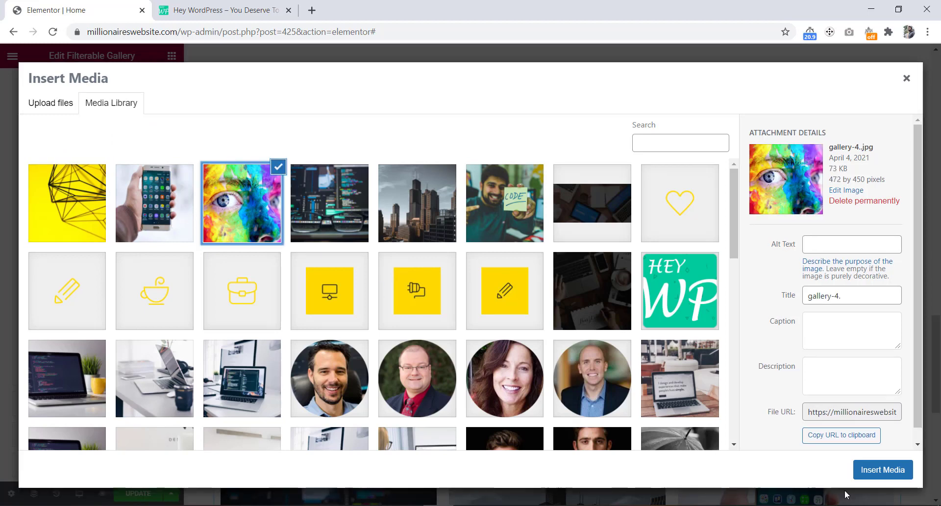
left_click(883, 470)
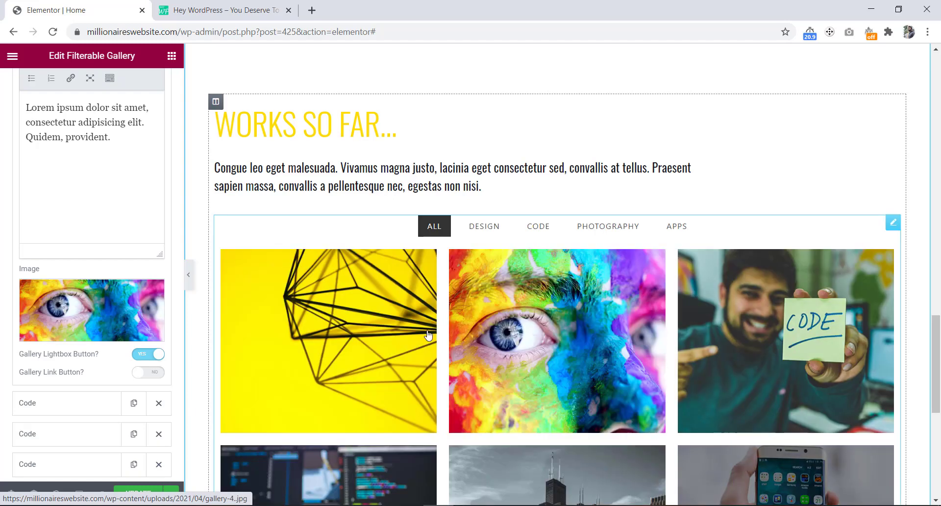
- Collapse the edited Design item and move the Code item with the sticky note photo to first place in the gallery
scroll(151, 207, "up", 8)
left_click(55, 292)
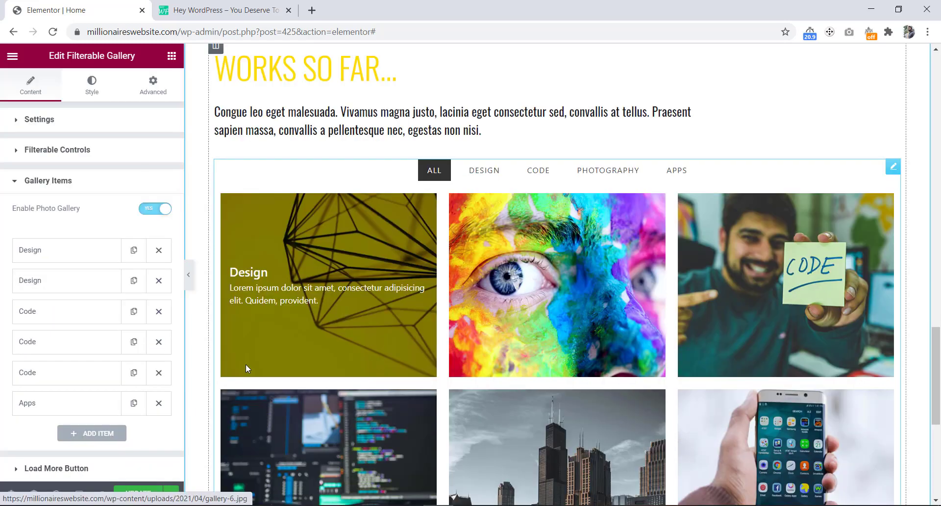
scroll(245, 363, "down", 3)
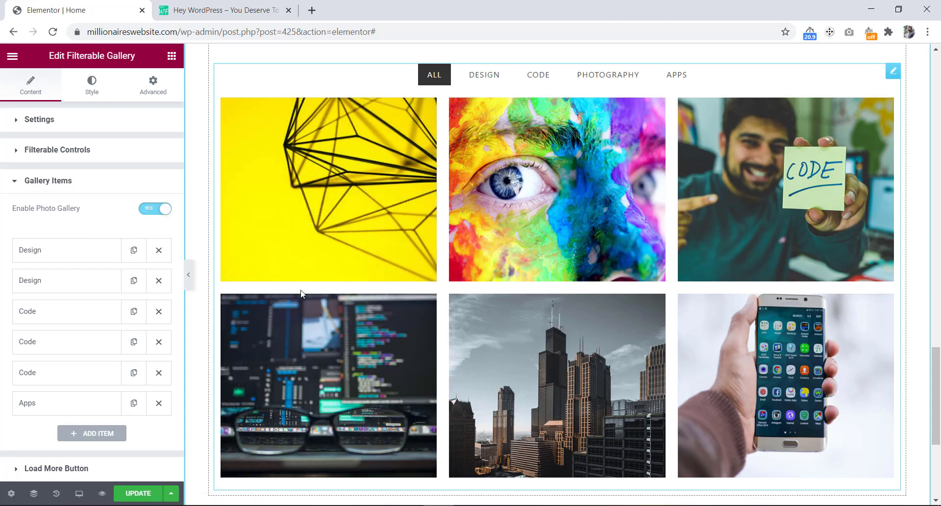
left_click_drag(63, 301, 59, 250)
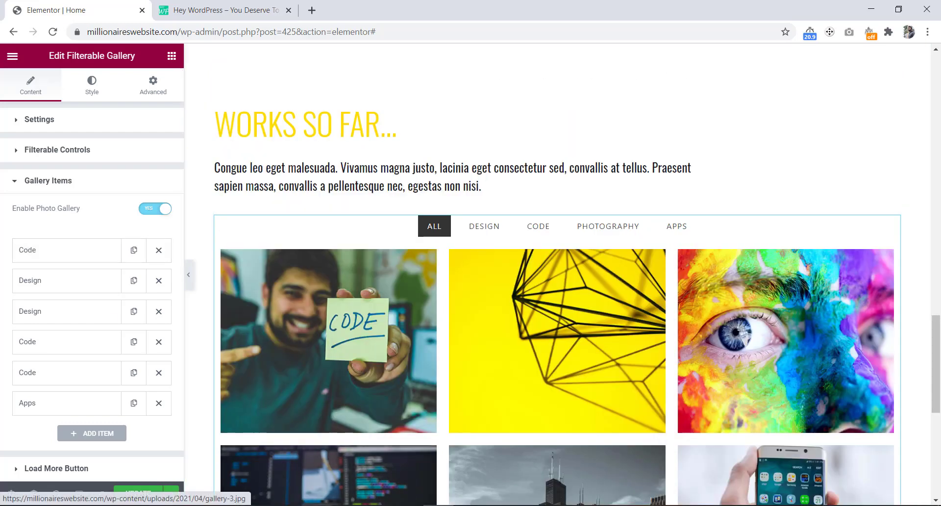
- Name the skyline item Photography and move it to second place, with the Code item showing glasses moved to third
left_click(318, 505)
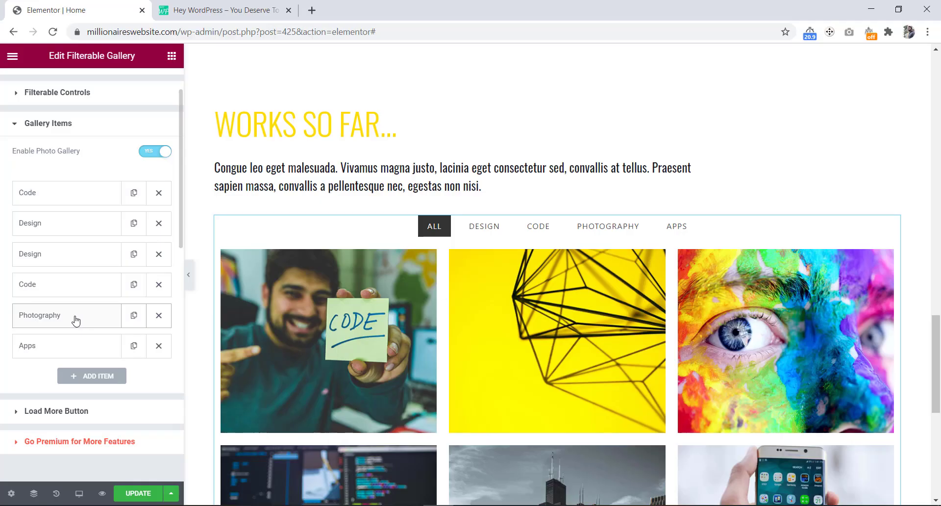
left_click_drag(75, 320, 74, 227)
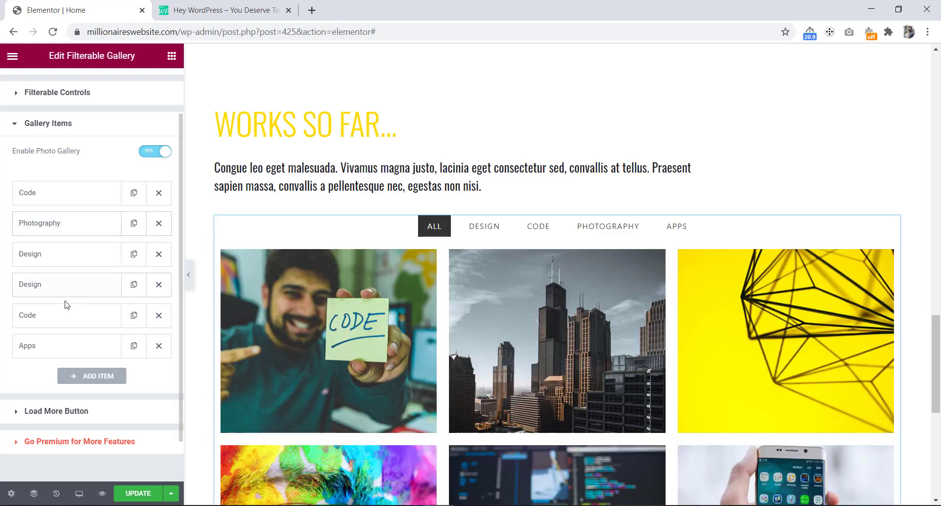
left_click_drag(67, 325, 74, 256)
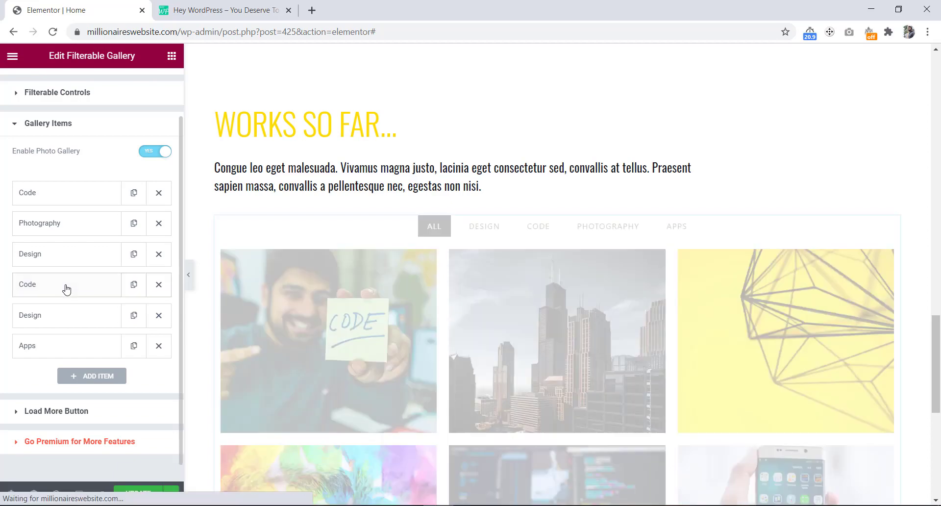
scroll(75, 255, "down", 2)
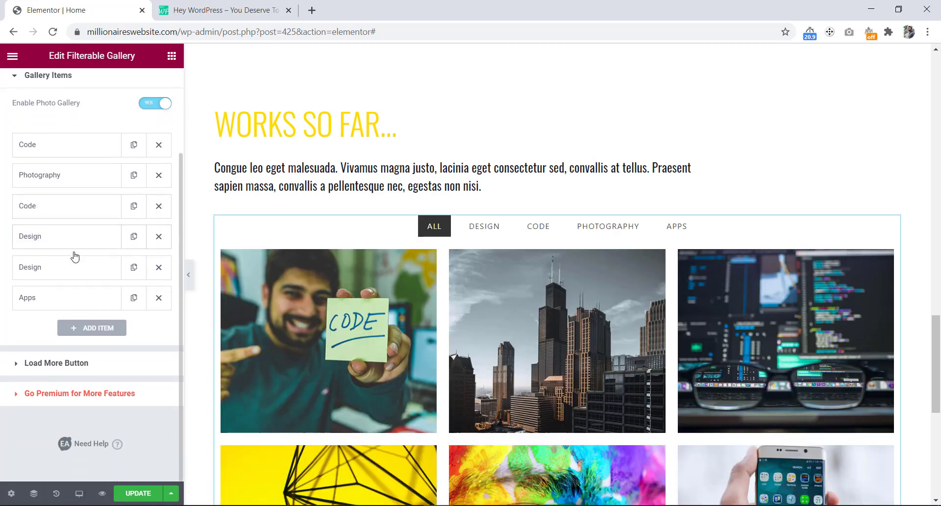
scroll(362, 384, "down", 3)
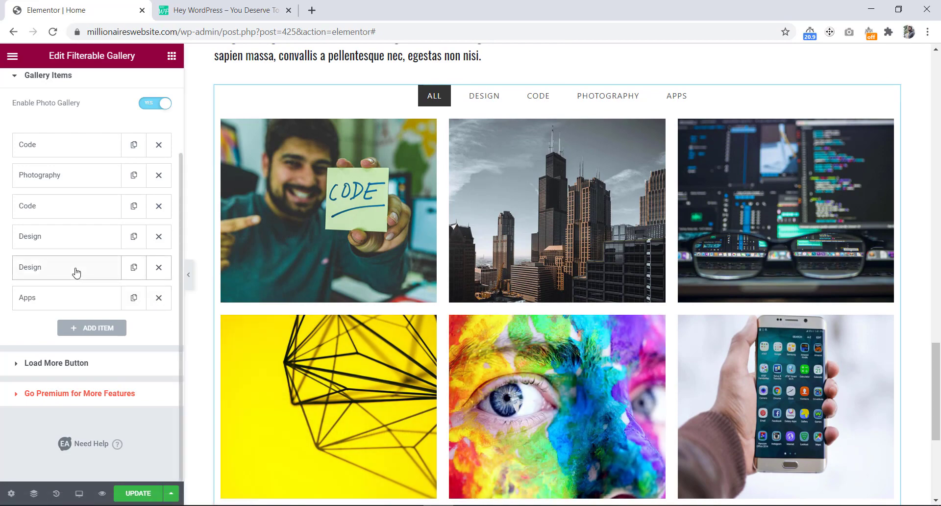
- Move the painted eye Design item to fourth place and the Apps item to fifth, ahead of the yellow Design item
left_click_drag(76, 272, 75, 239)
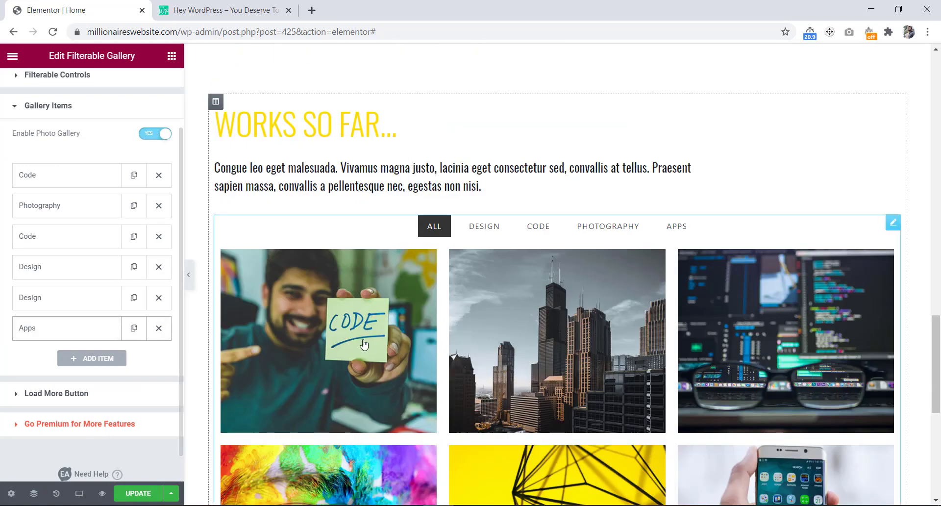
scroll(364, 347, "down", 4)
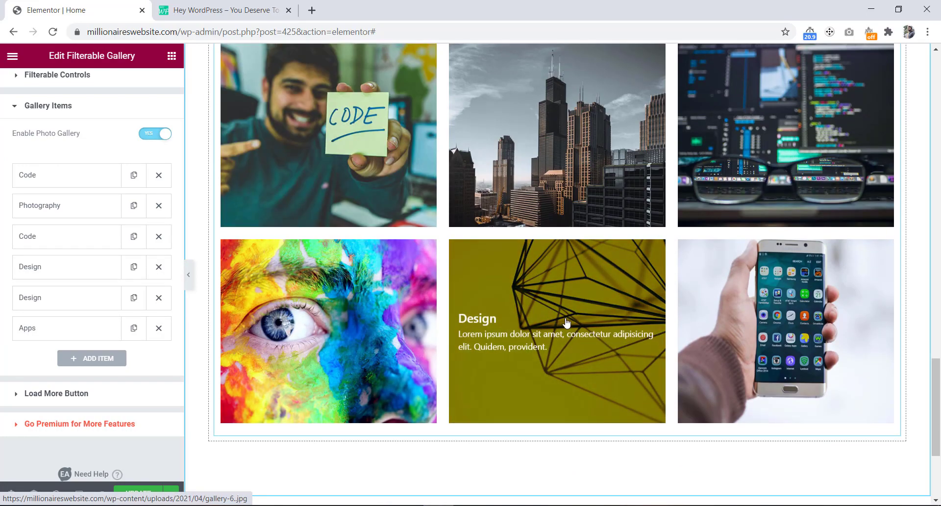
left_click_drag(43, 334, 41, 298)
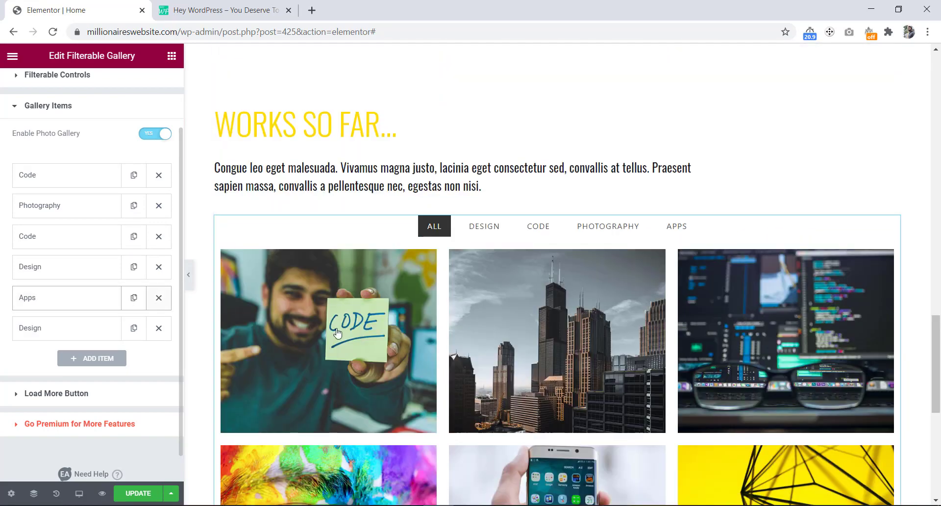
scroll(341, 335, "down", 5)
scroll(341, 335, "up", 2)
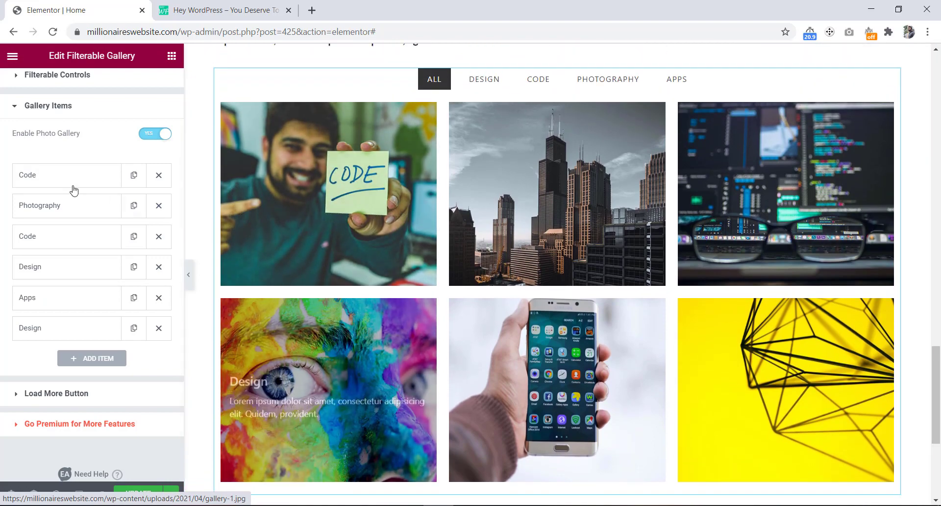
- Set the text color of the gallery's filter controls in their normal state to the global color Dark
scroll(73, 190, "up", 2)
scroll(383, 210, "up", 2)
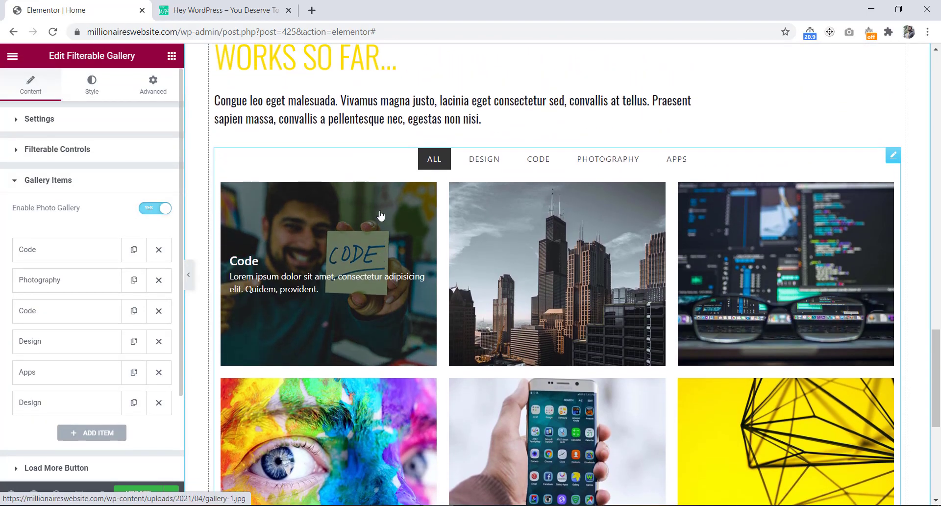
left_click(95, 87)
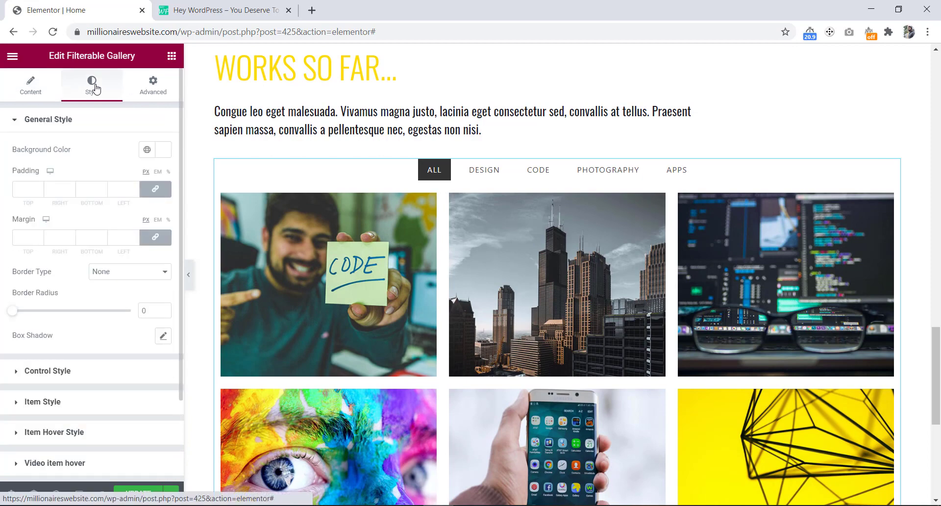
left_click(21, 377)
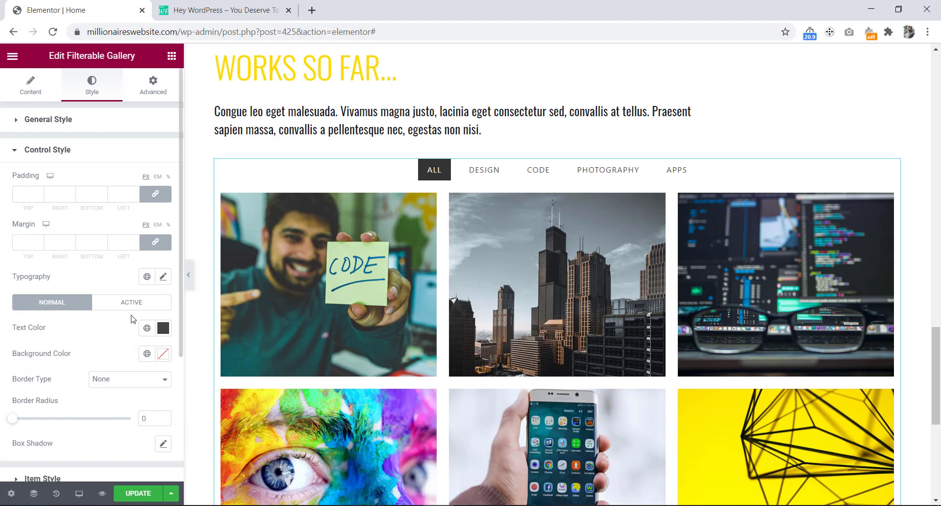
left_click(147, 328)
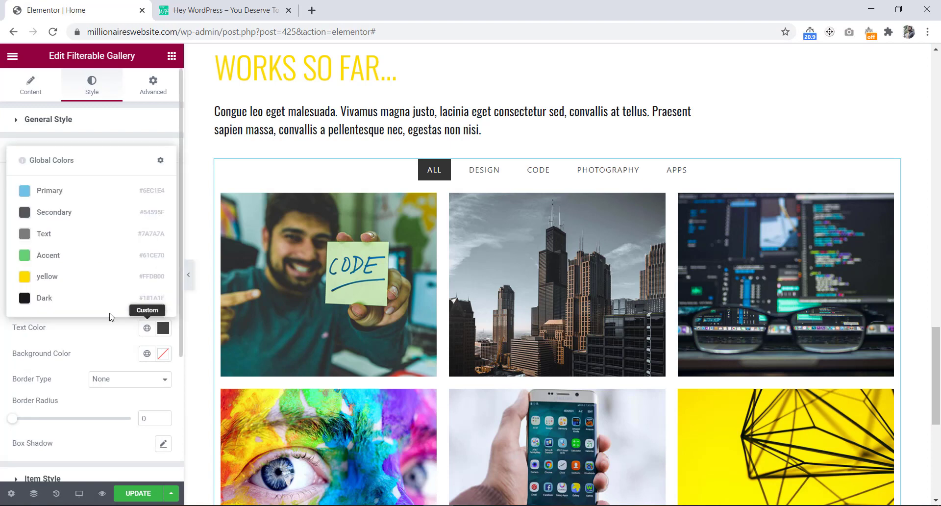
left_click(49, 298)
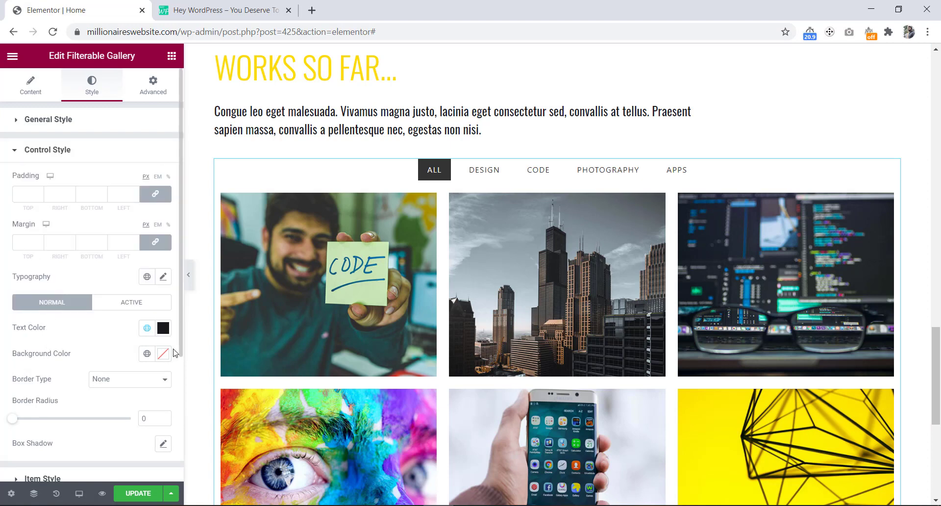
- Give the normal-state filter controls a solid border 2 px wide on all sides in the global color yellow
left_click(121, 384)
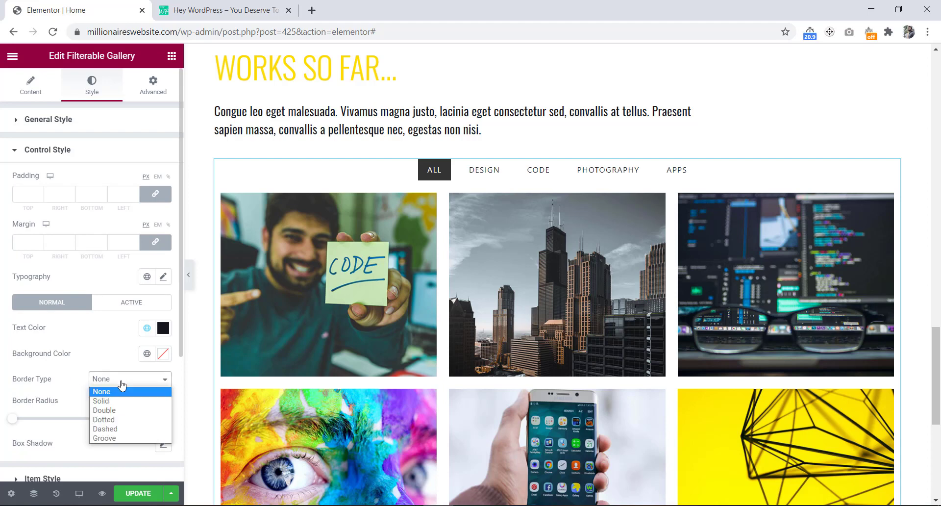
left_click(116, 401)
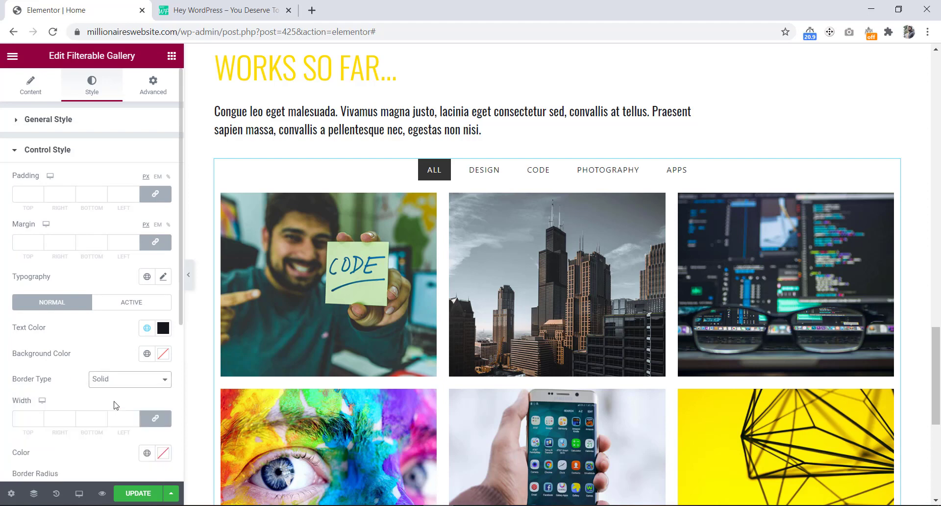
scroll(116, 405, "down", 2)
left_click(25, 347)
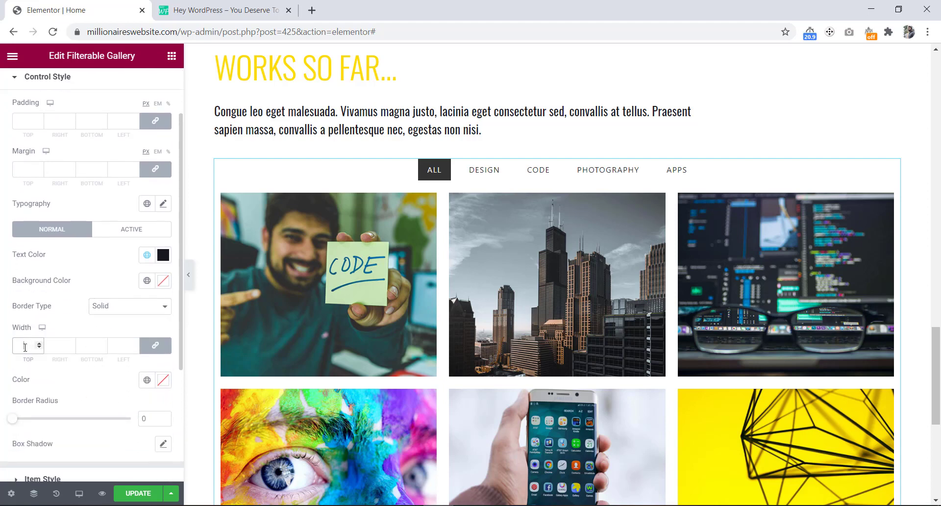
type("2")
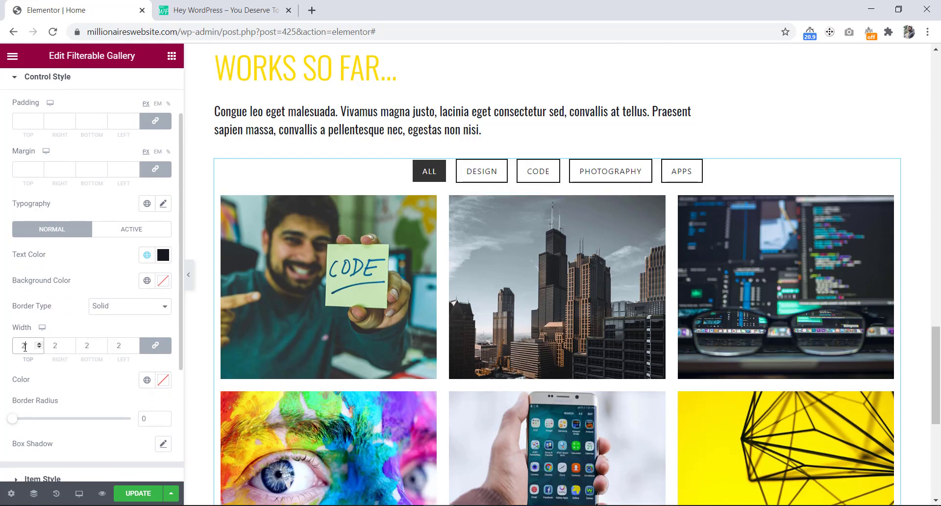
left_click(147, 380)
left_click(62, 335)
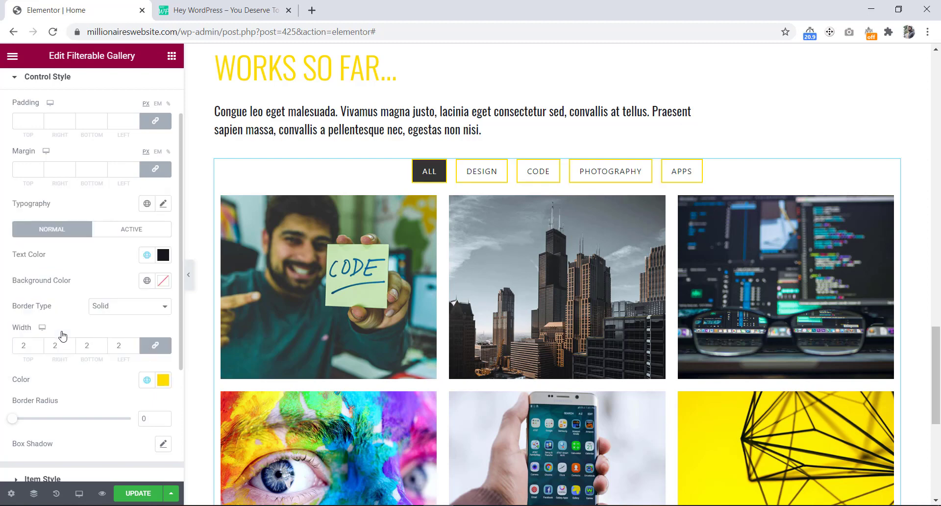
- Style the active filter control with the global yellow background and the global Dark text color
left_click(131, 231)
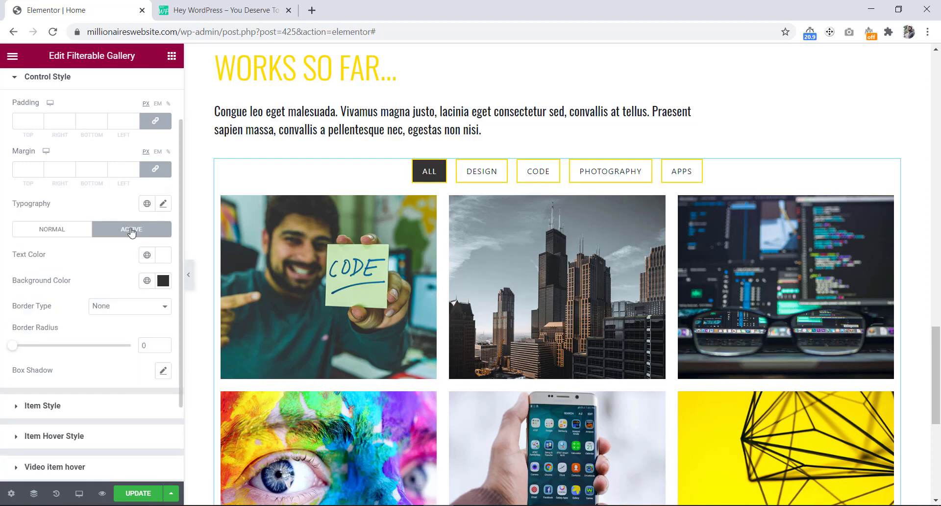
left_click(147, 281)
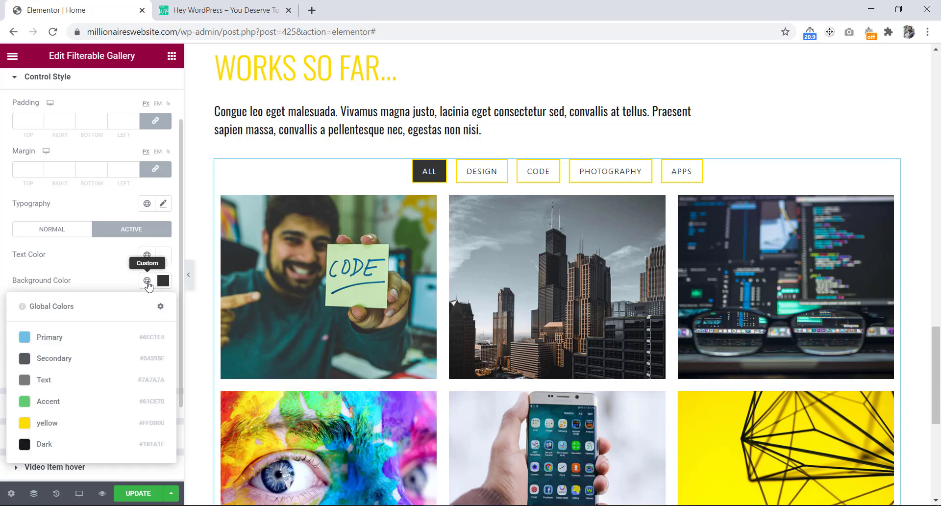
left_click(58, 429)
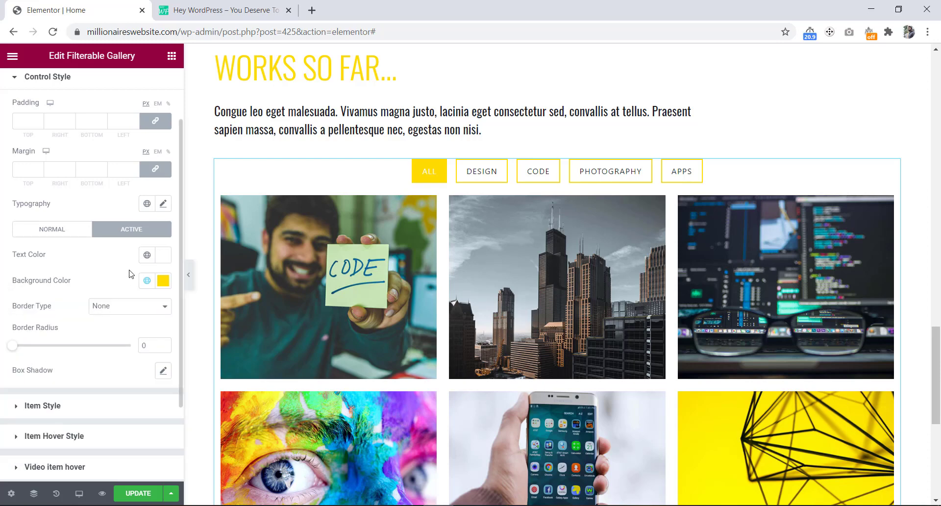
left_click(149, 255)
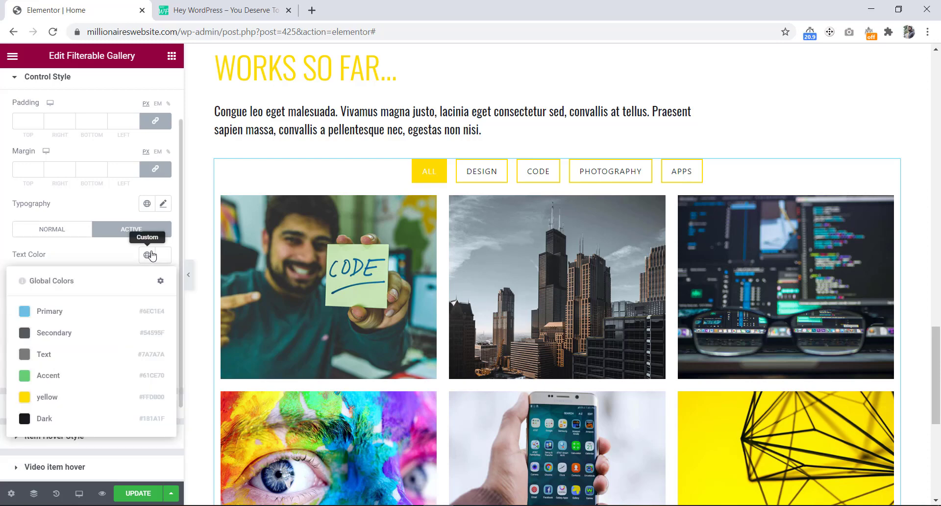
left_click(51, 419)
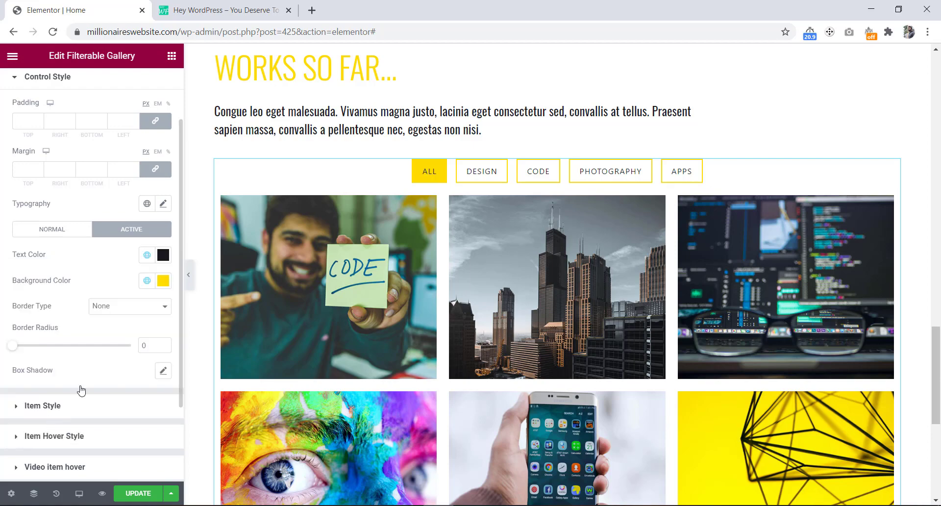
- Test the gallery's Design, Code, Photography and Apps filters, and return to showing all items
left_click(490, 173)
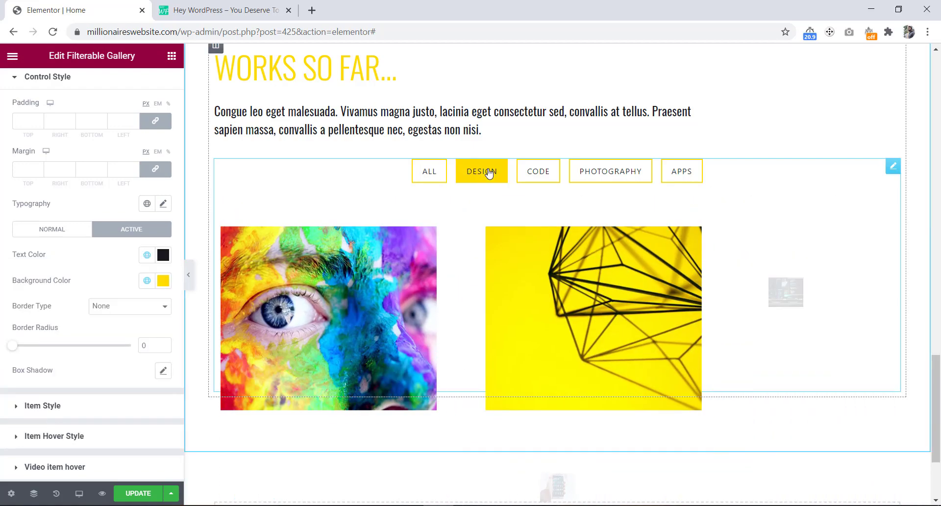
left_click(529, 174)
left_click(604, 175)
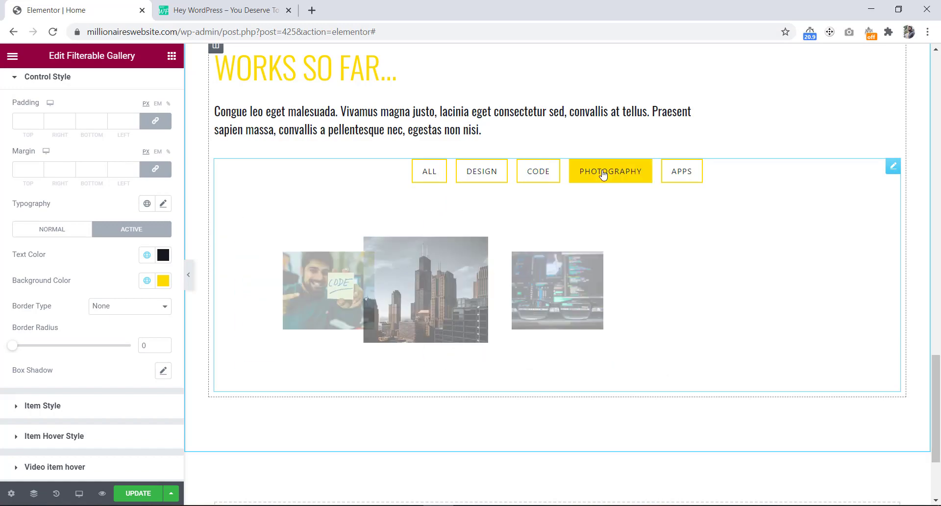
left_click(676, 174)
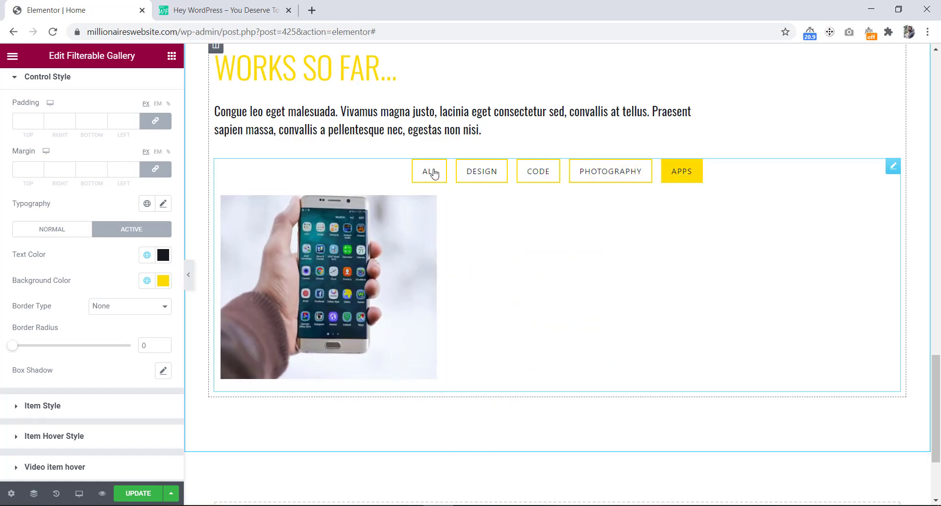
left_click(432, 172)
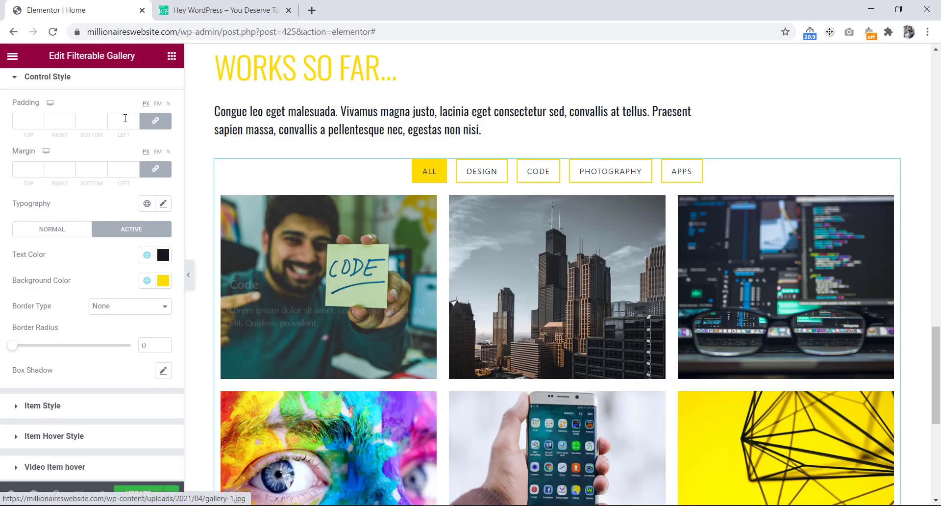
- Unlink the Filterable Gallery's margin values and set its top margin to 50 px
scroll(124, 137, "up", 2)
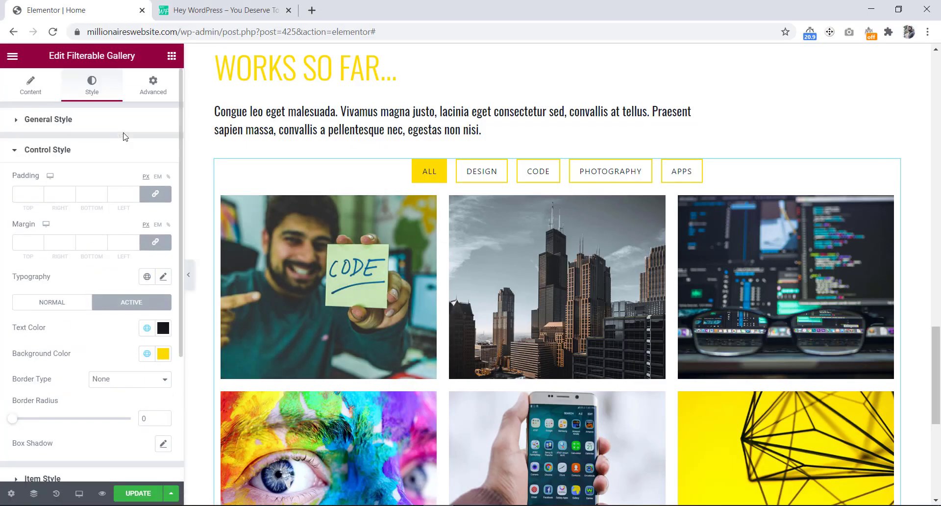
left_click(151, 102)
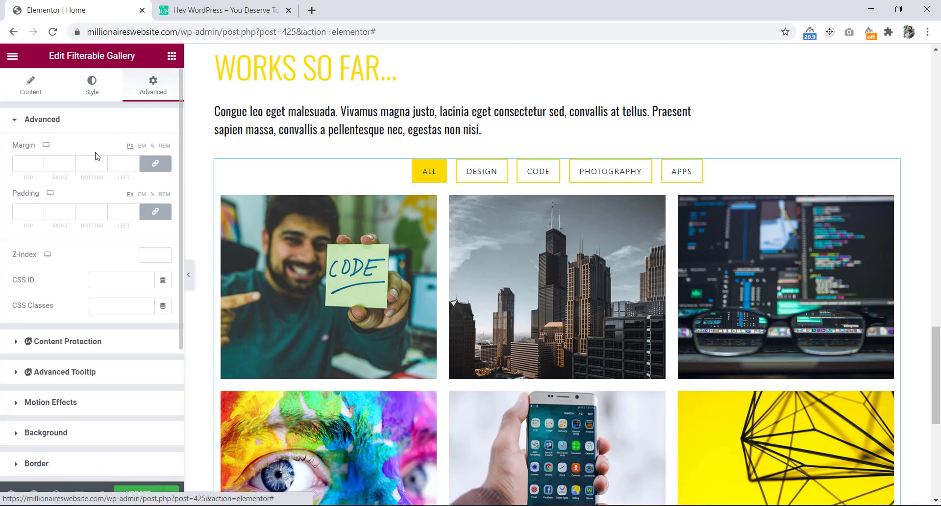
left_click(155, 164)
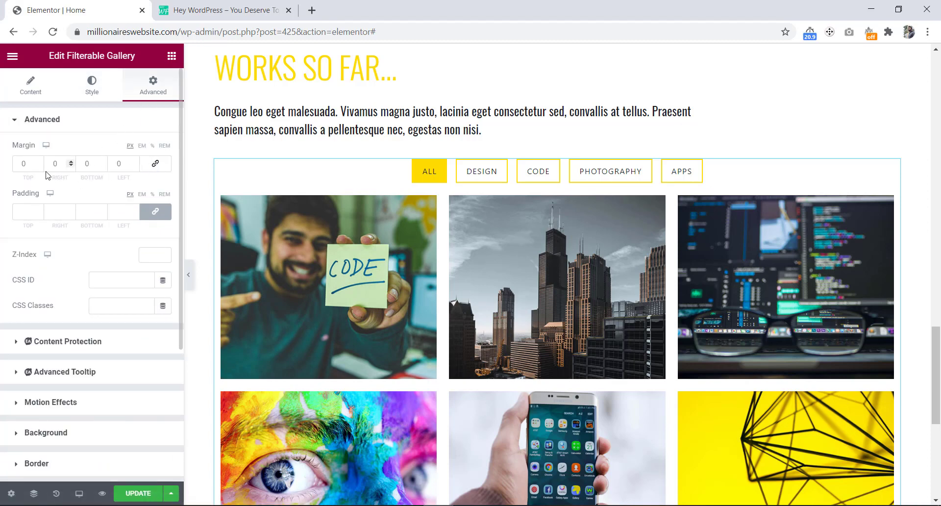
left_click(22, 163)
type("6")
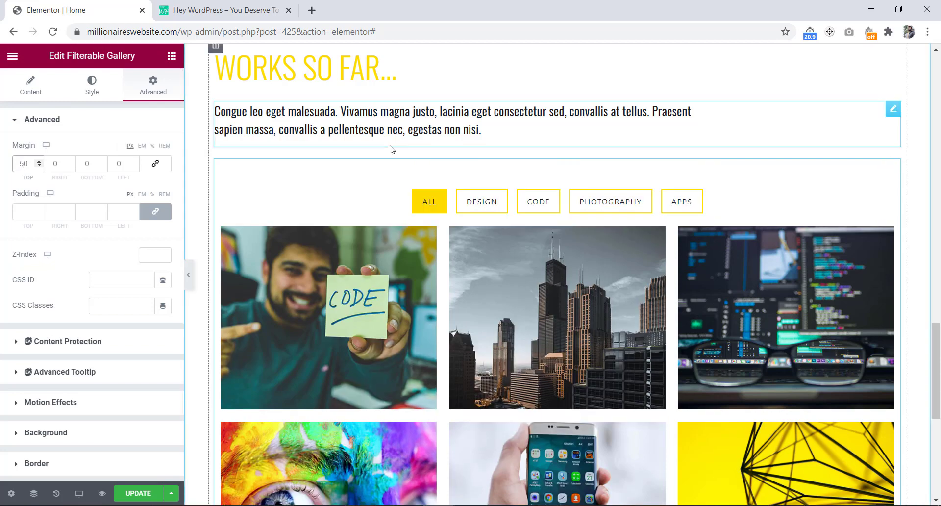
scroll(390, 148, "down", 1)
scroll(392, 150, "down", 1)
scroll(392, 149, "up", 4)
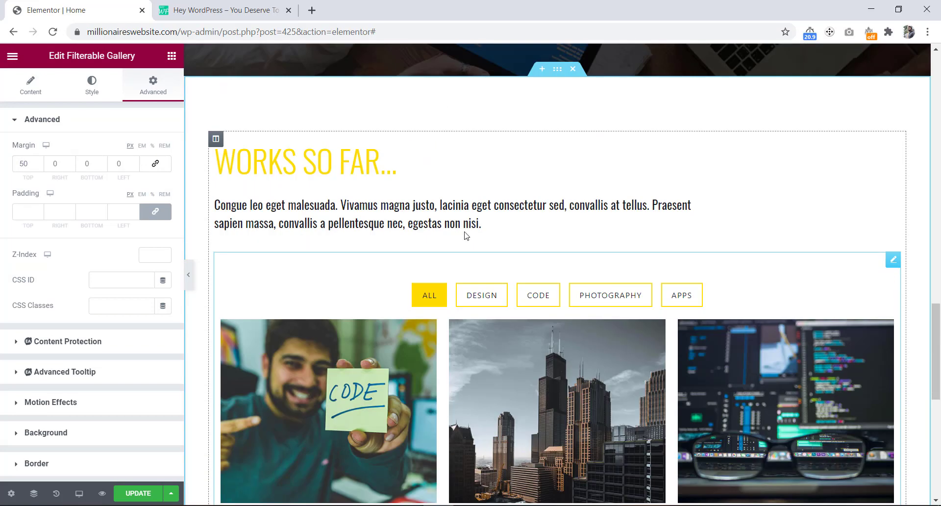
- Examine the "Works so far" section and its gallery in the tablet preview and the mobile preview
left_click(78, 493)
left_click(71, 442)
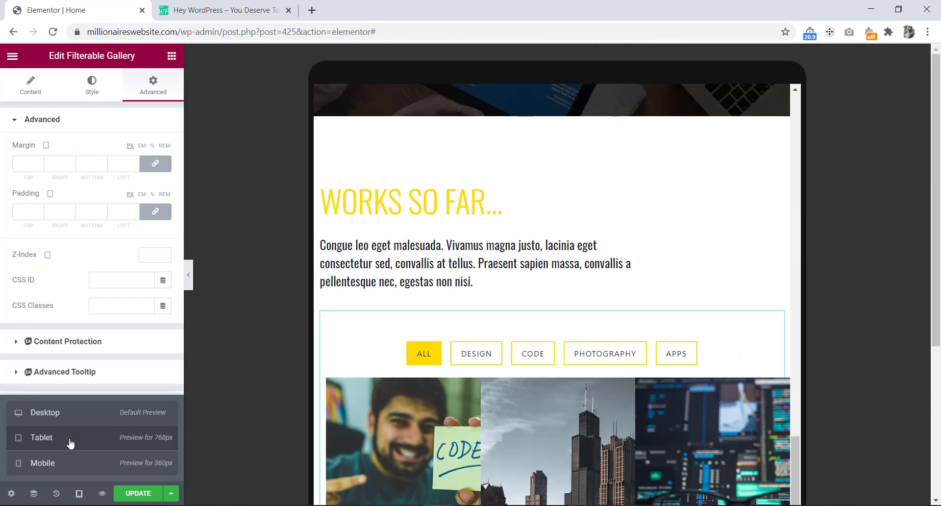
scroll(510, 328, "down", 10)
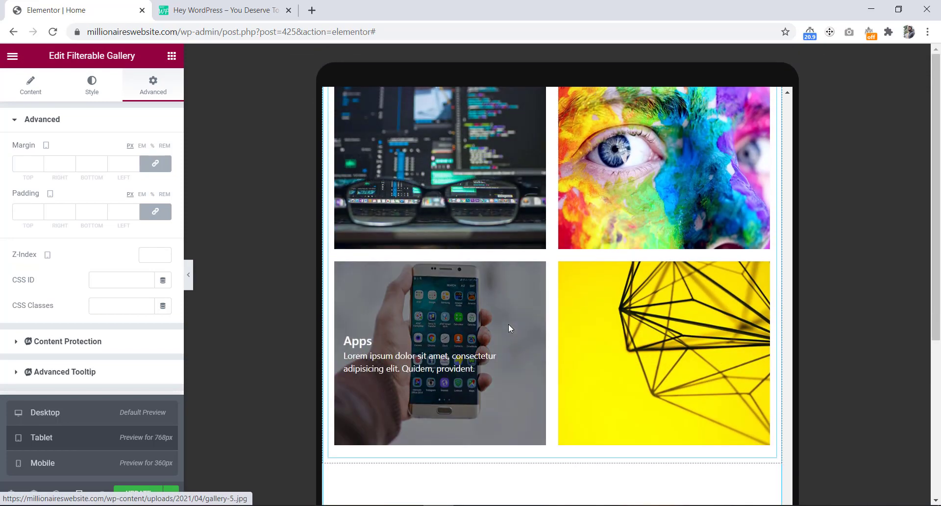
scroll(508, 323, "up", 10)
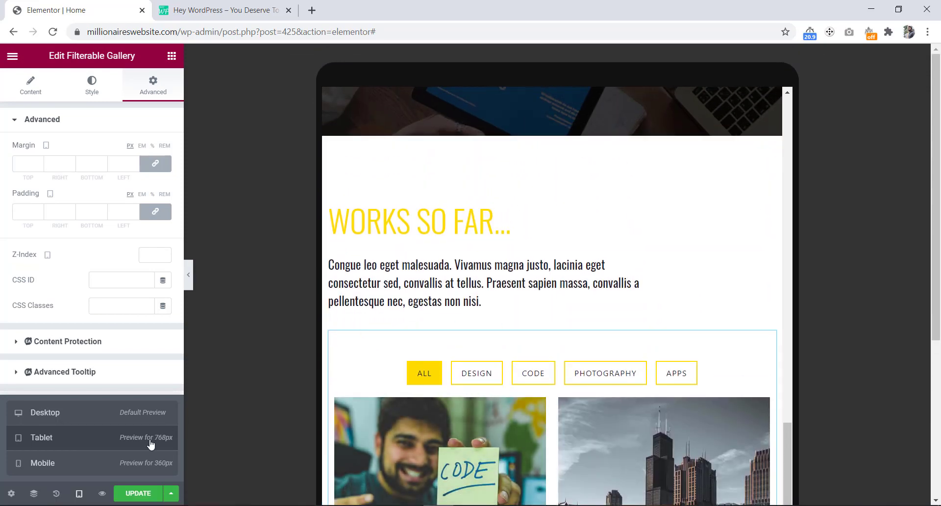
left_click(107, 462)
scroll(647, 256, "down", 10)
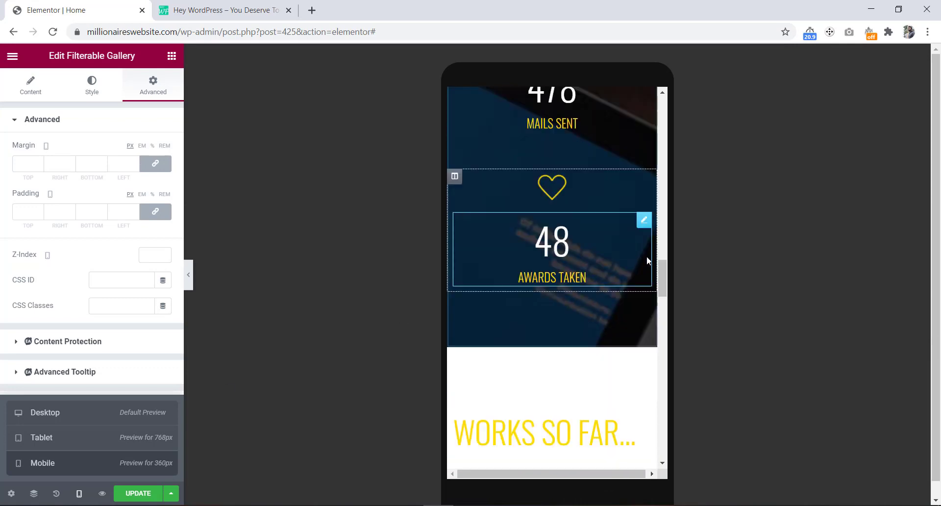
scroll(548, 223, "up", 3)
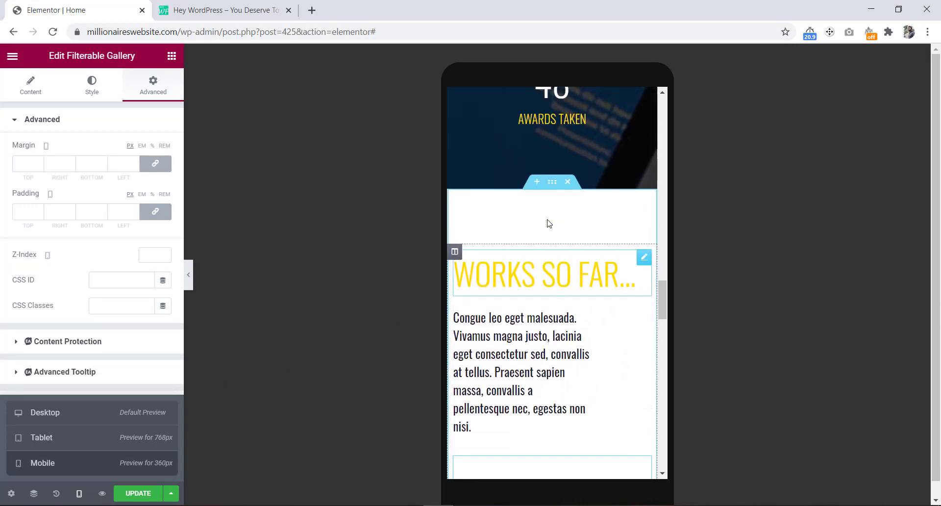
scroll(548, 223, "down", 8)
scroll(548, 223, "up", 7)
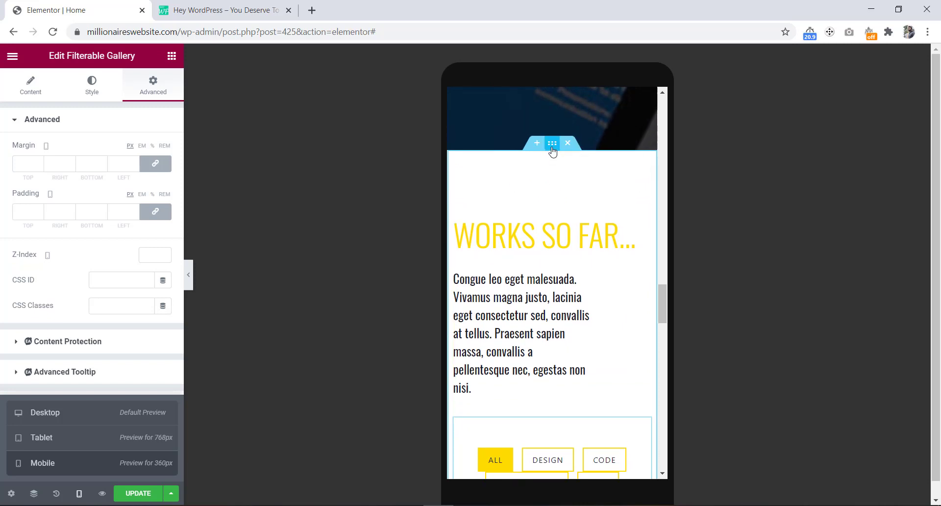
- Set the "Works so far" section's mobile padding to 50 px at the top and bottom, with the values unlinked
left_click(552, 147)
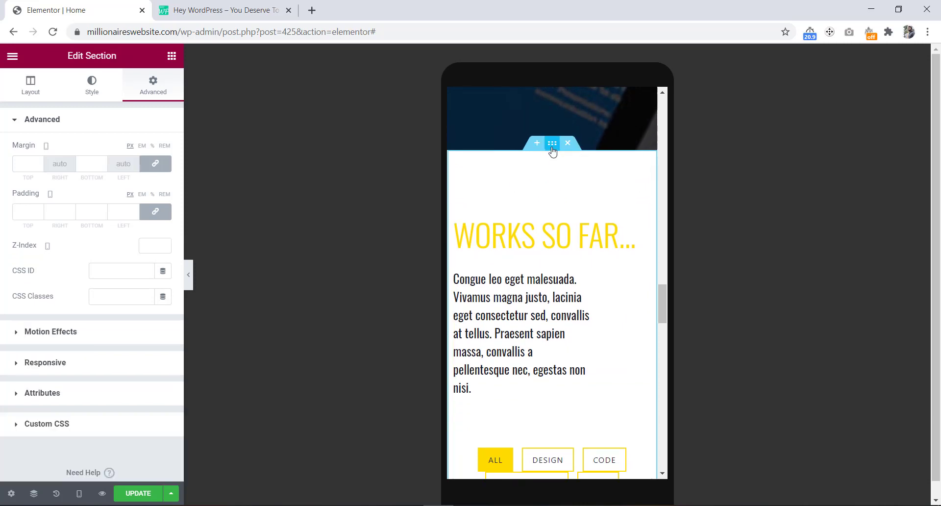
left_click(153, 212)
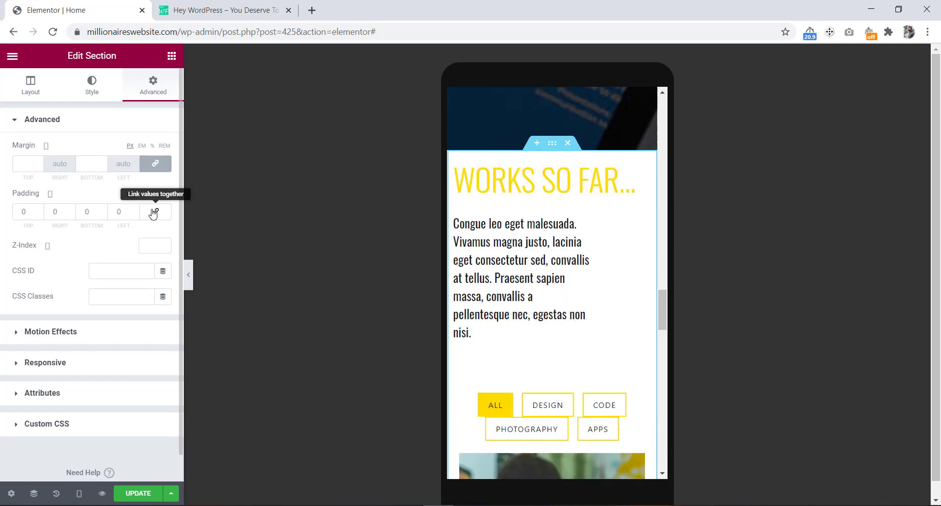
left_click(18, 211)
type("40")
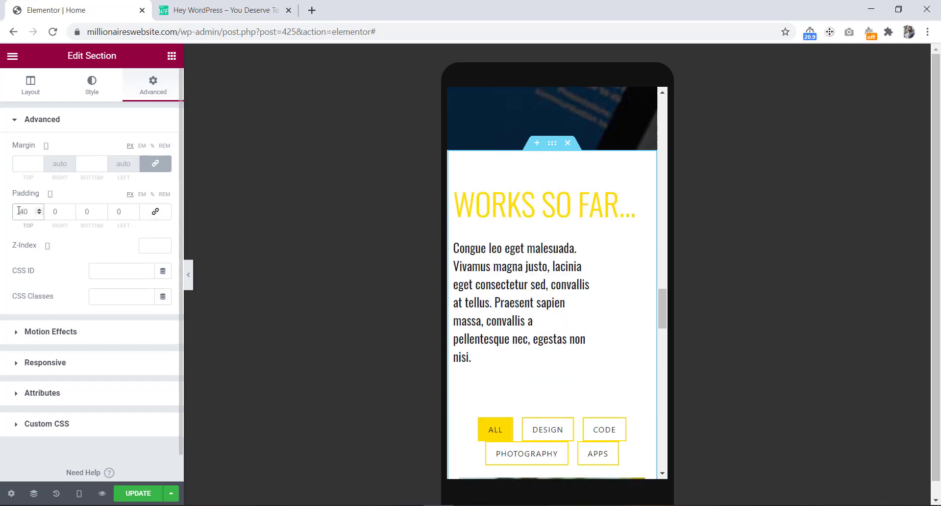
key("BackSpace")
type("5")
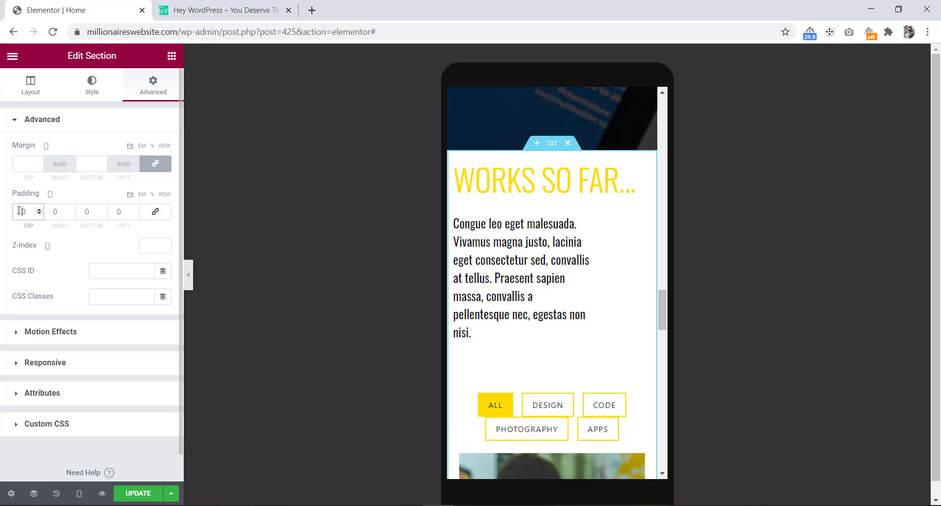
left_click(82, 214)
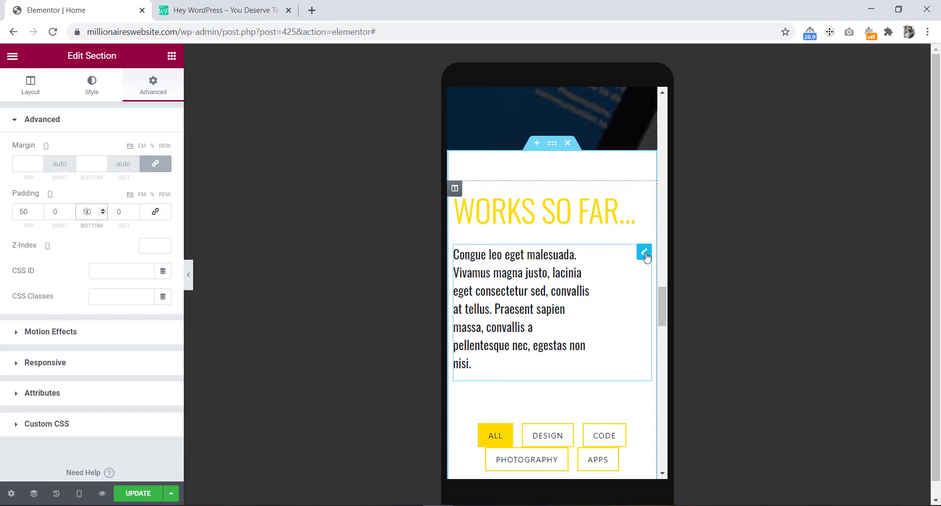
- Unlink the mobile margin values of the description text under the "Works so far" heading, resetting all sides to 0 px
left_click(644, 253)
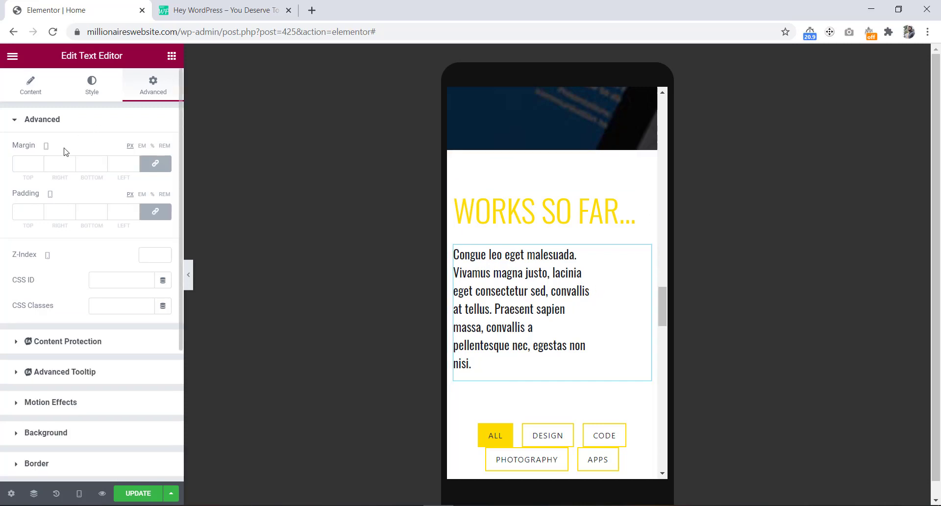
left_click(158, 165)
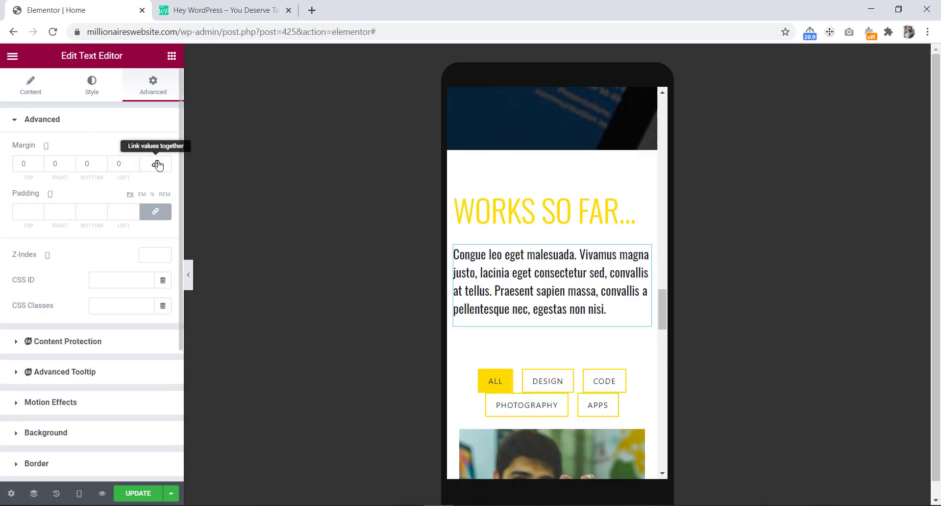
- Set the mobile margin of the Filterable Gallery's filter buttons to 3 px on all sides in the control style
scroll(543, 296, "down", 2)
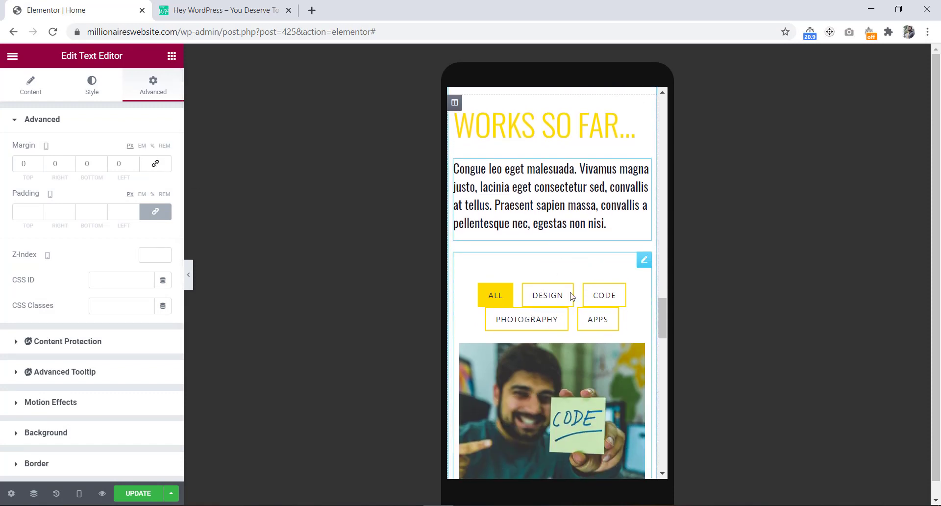
left_click(644, 260)
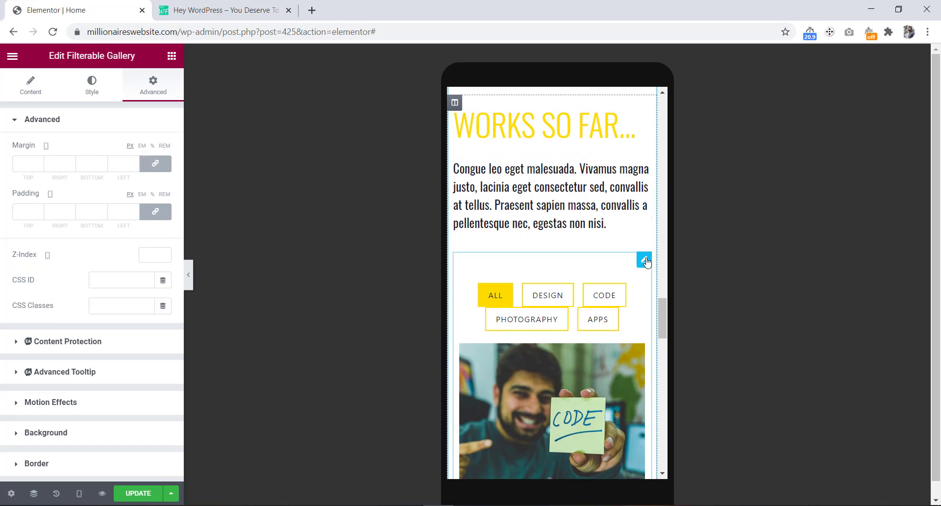
left_click(93, 97)
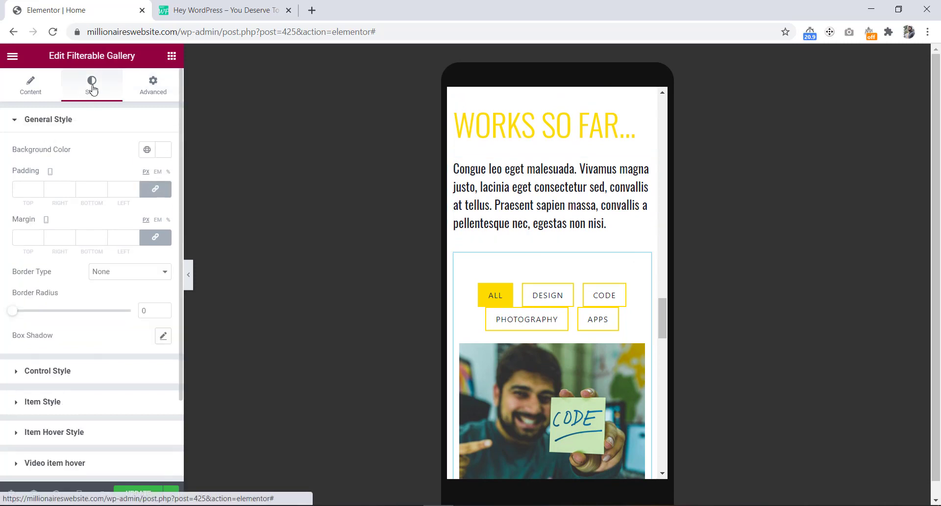
left_click(58, 372)
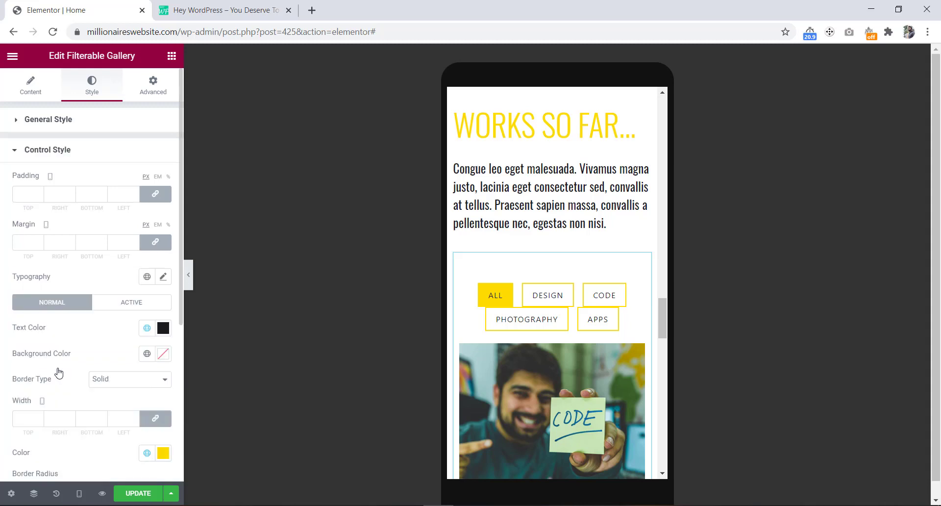
left_click(23, 242)
type("3")
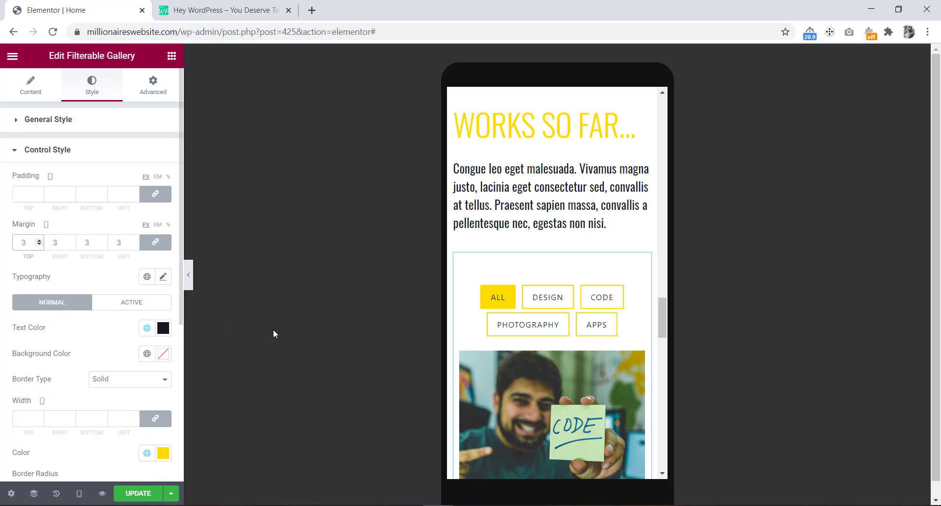
- Unlink the Filterable Gallery's mobile margin values so all sides are 0 px, and review the gallery's mobile layout
left_click(154, 87)
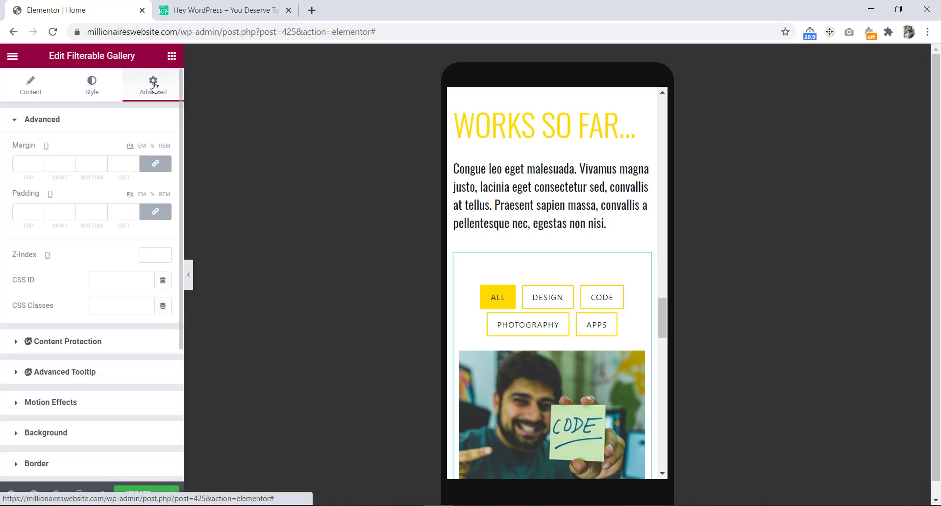
left_click(154, 165)
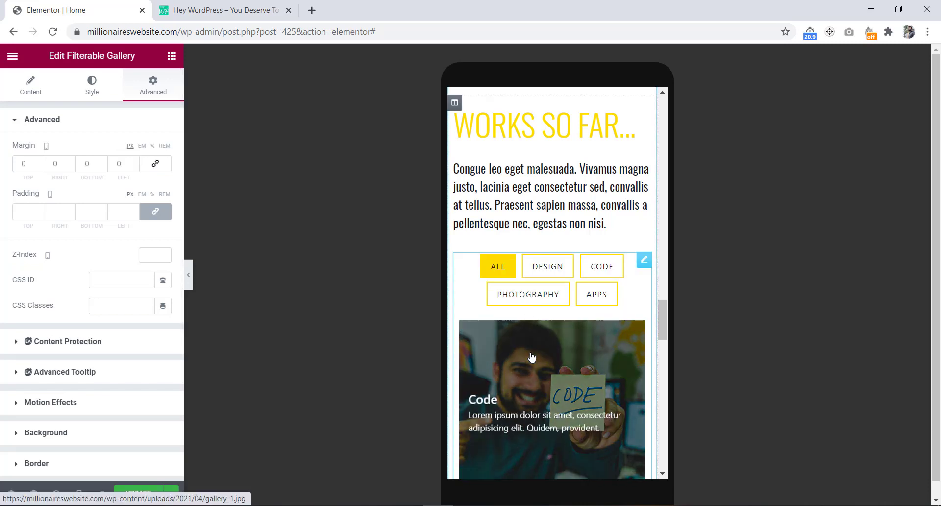
scroll(531, 356, "down", 9)
scroll(531, 356, "down", 4)
scroll(531, 356, "up", 15)
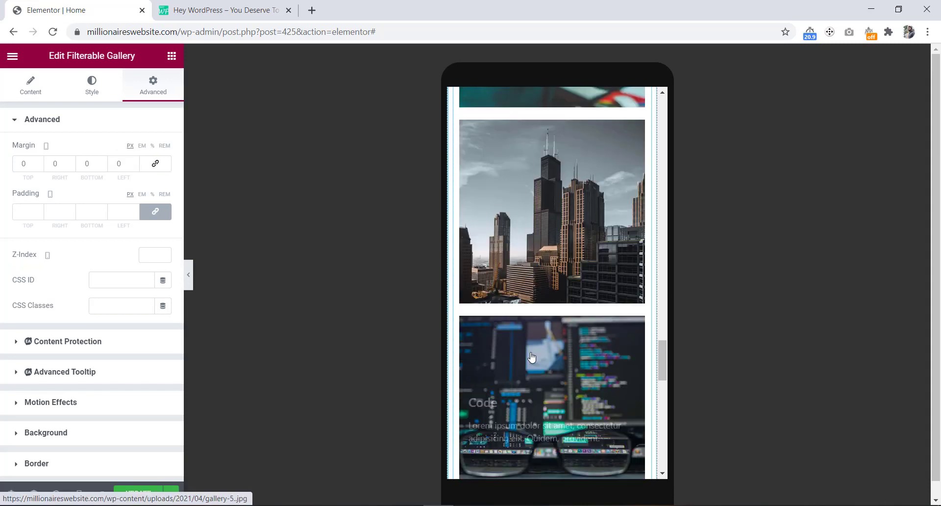
scroll(532, 356, "down", 2)
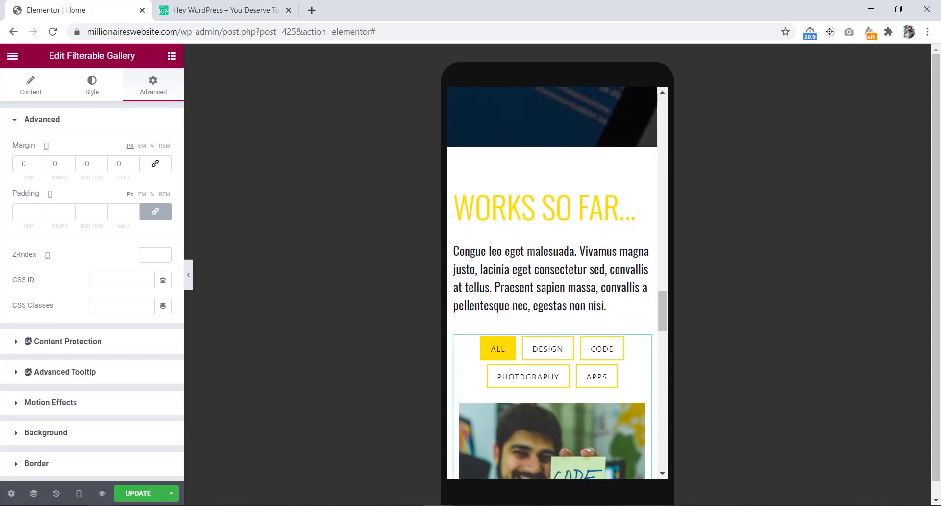
- Return to the desktop preview and check the "Works so far" section with its gallery
left_click(79, 494)
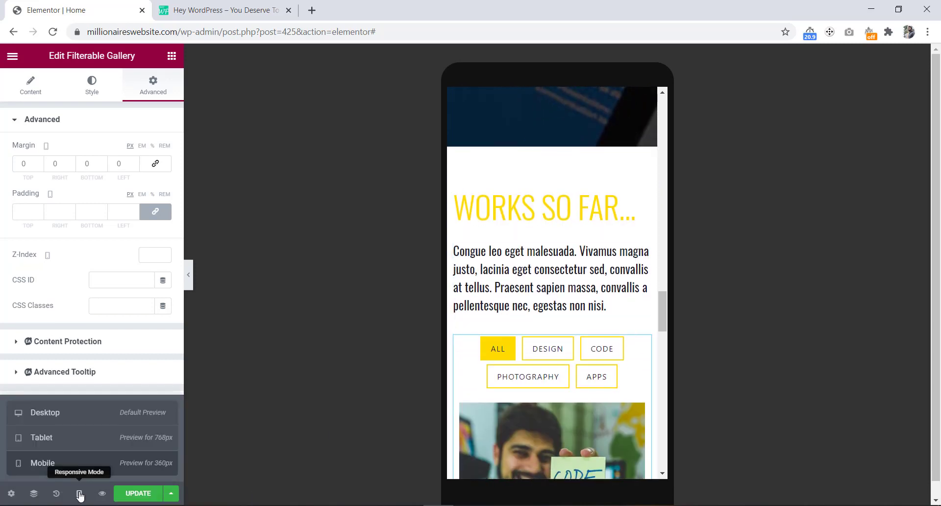
left_click(63, 423)
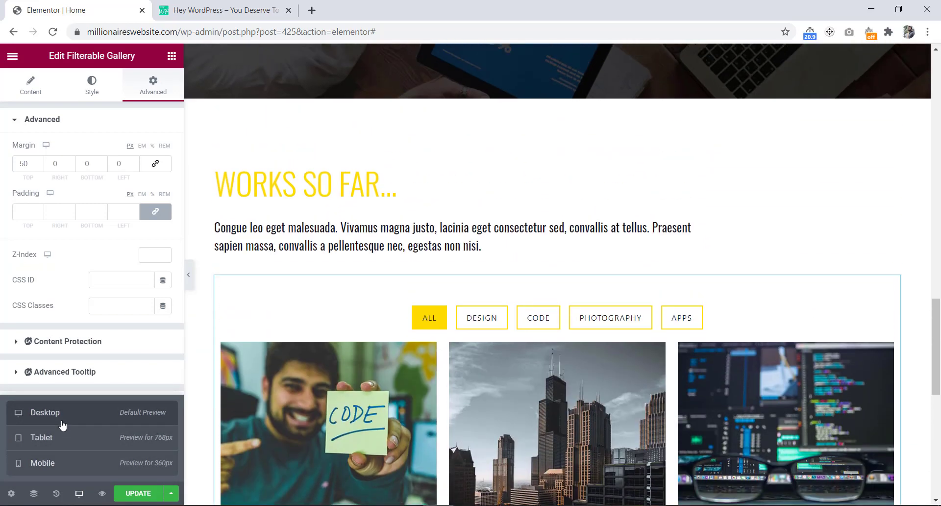
scroll(352, 381, "down", 2)
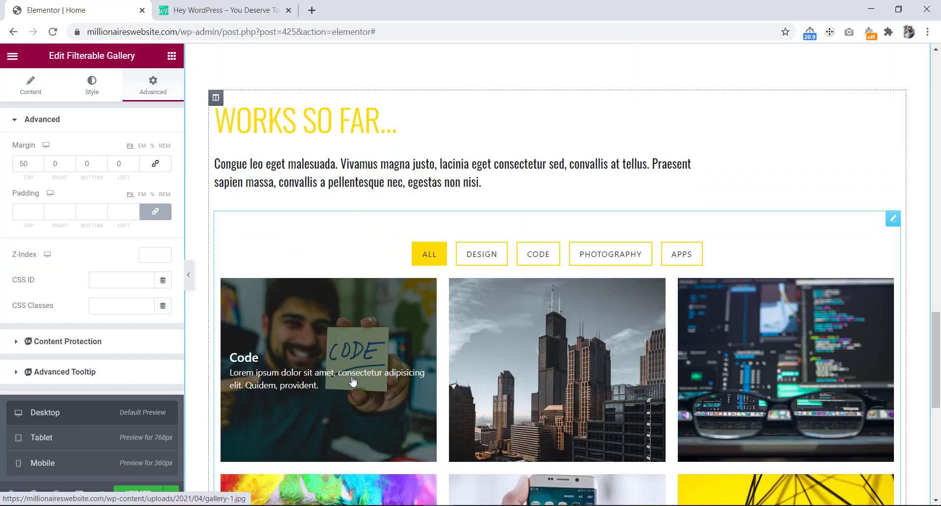